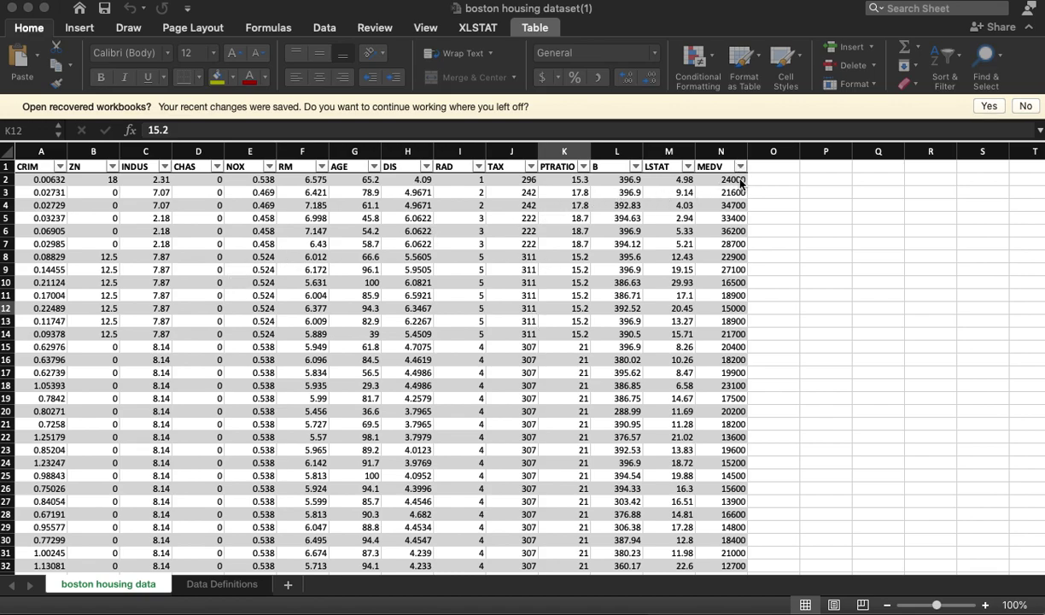
# Step: Look over the MEDV, AGE and RM columns, noting the first RM value 6.575
pyautogui.click(722, 167)
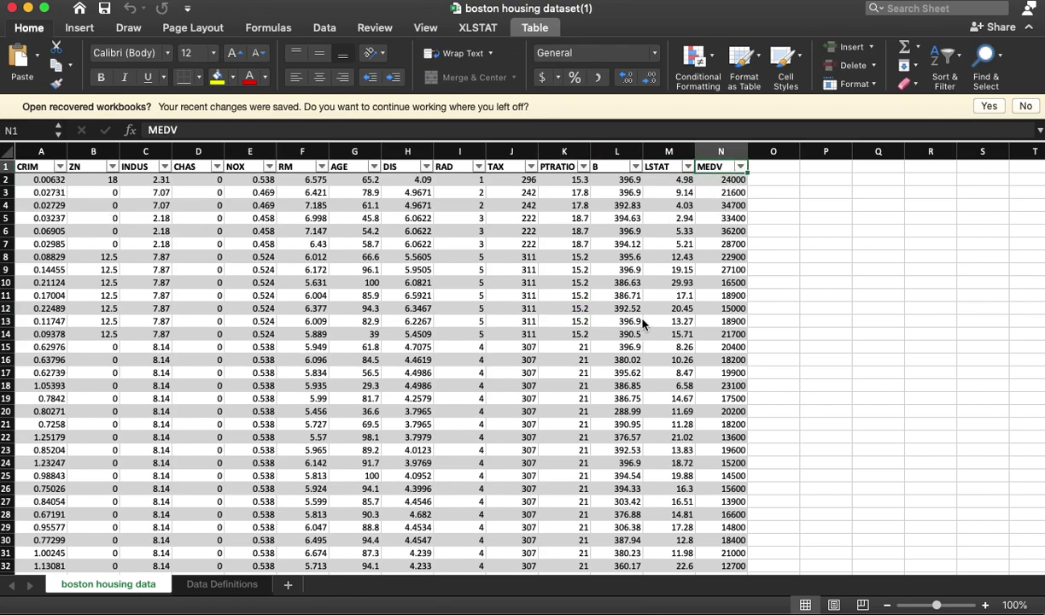
pyautogui.click(342, 167)
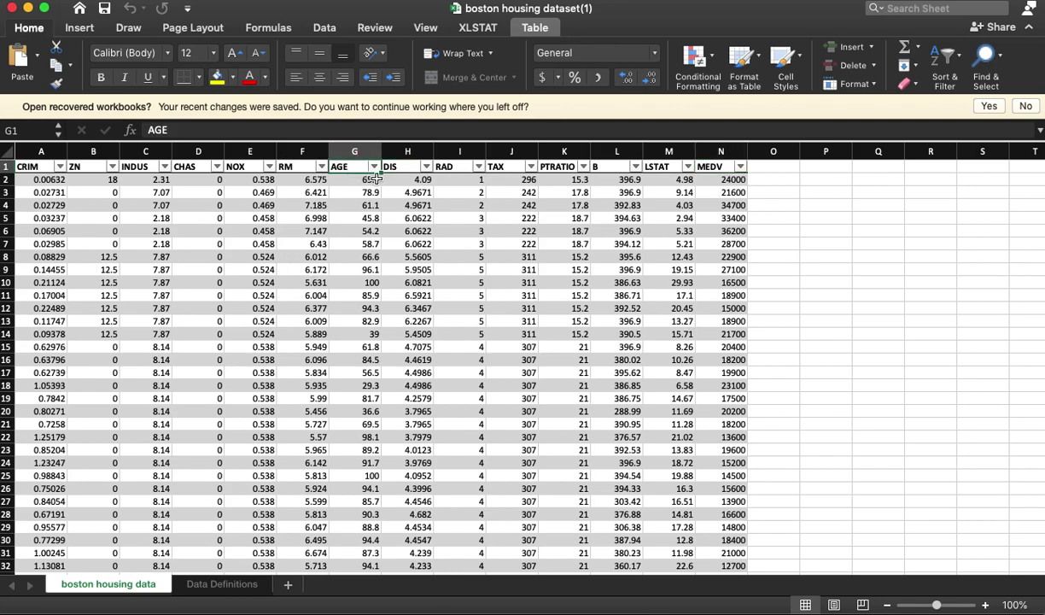
pyautogui.click(282, 166)
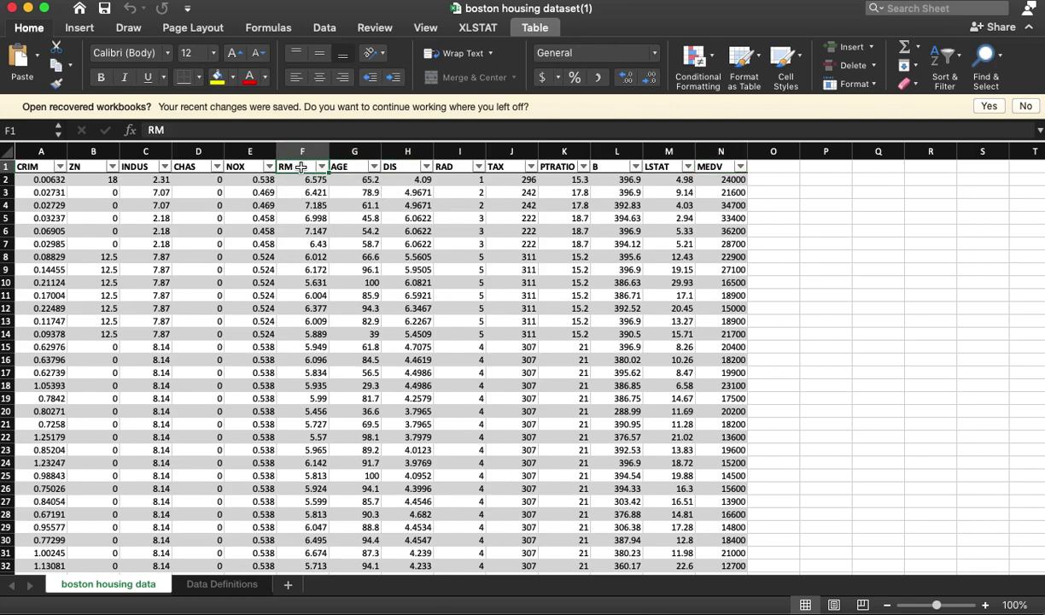
pyautogui.press('Home')
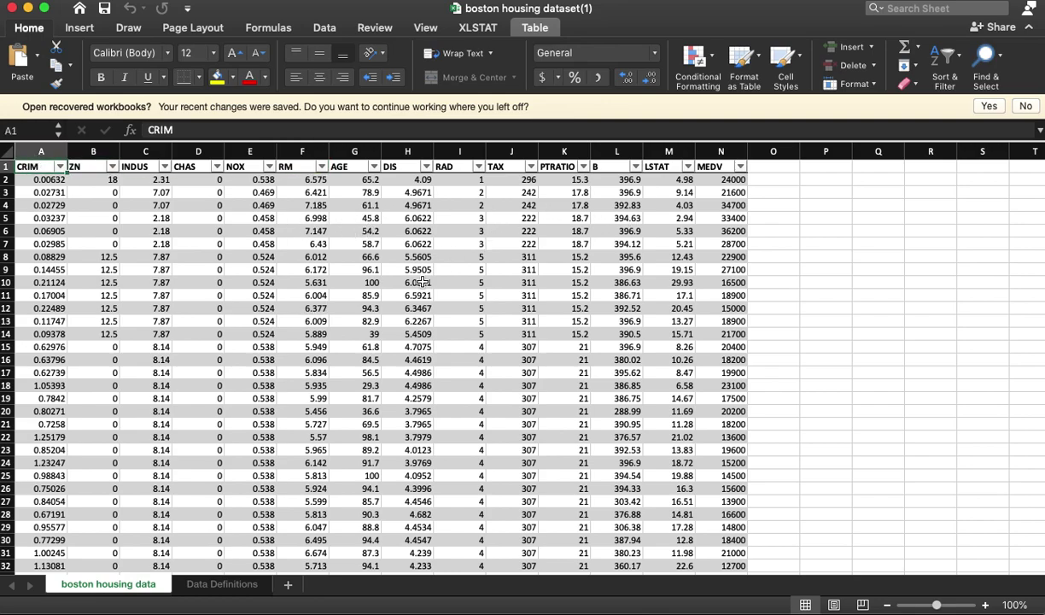
pyautogui.click(290, 178)
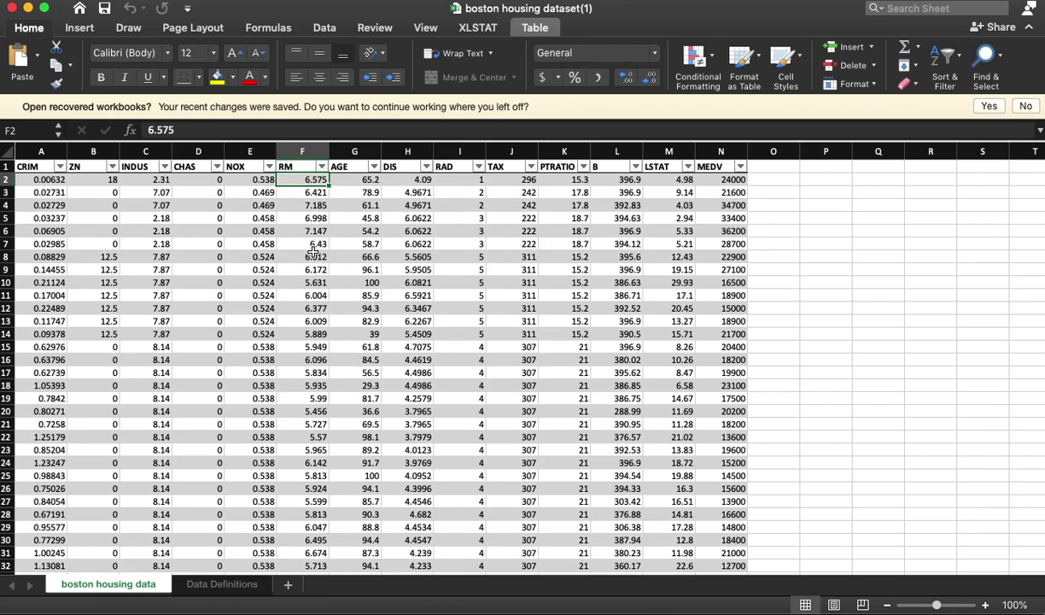
# Step: Check the MEDV column from its first value 24000 down to the last data row
pyautogui.click(712, 167)
pyautogui.click(713, 176)
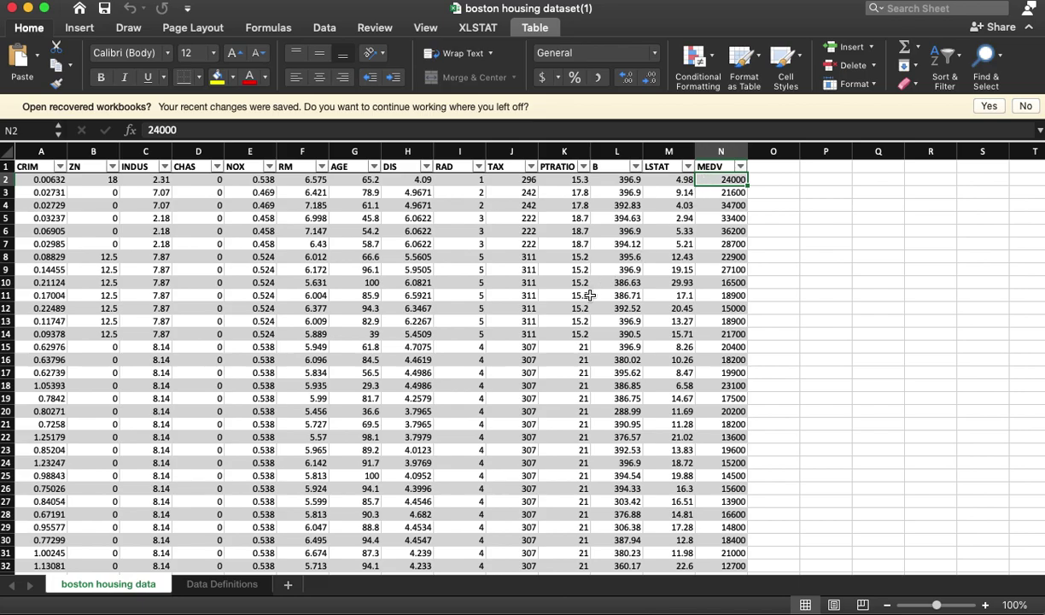
pyautogui.scroll(-1, 362, 319)
pyautogui.press('super+Down')
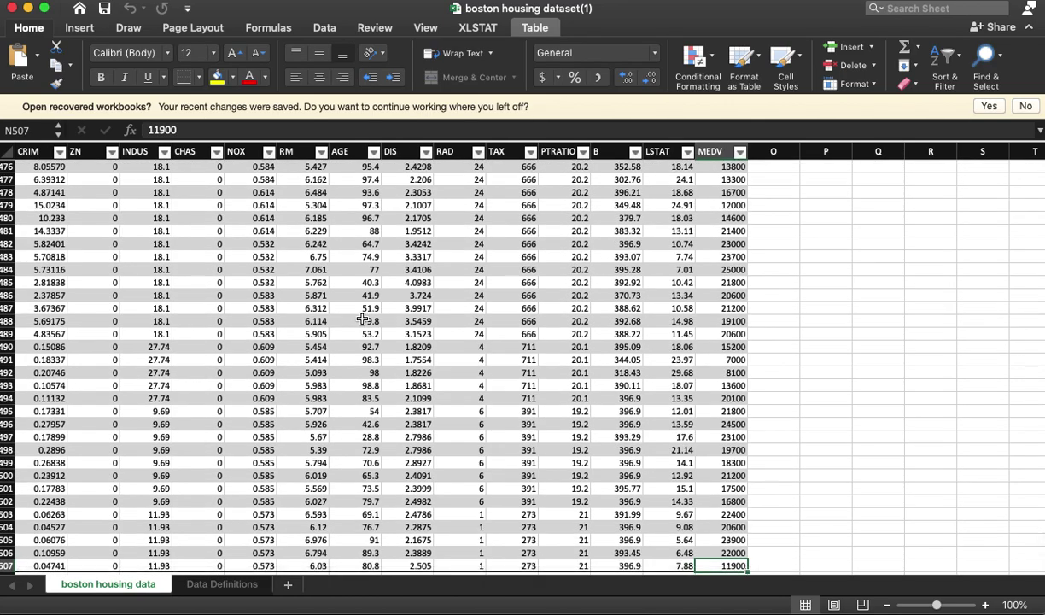
pyautogui.press('super+Up')
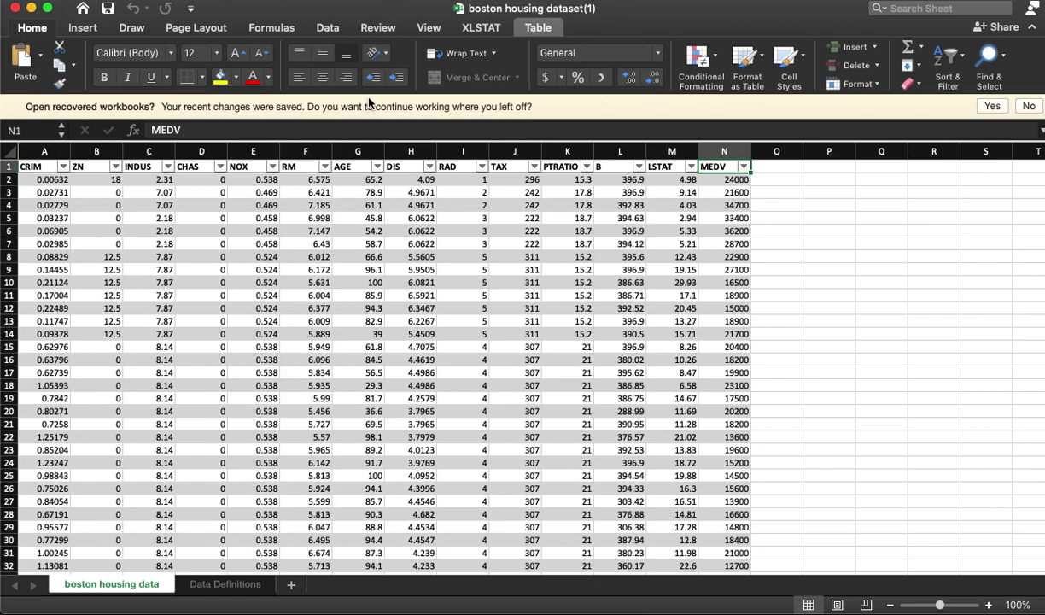
pyautogui.click(394, 243)
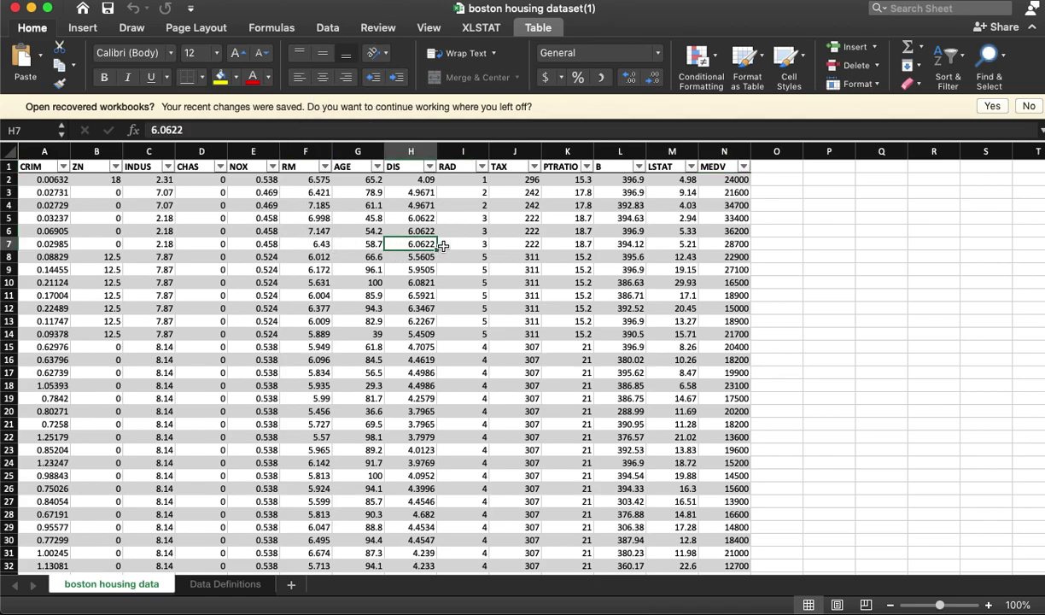
# Step: Insert a plain scatter chart of the RM and MEDV columns and enlarge it over the sheet
pyautogui.click(705, 151)
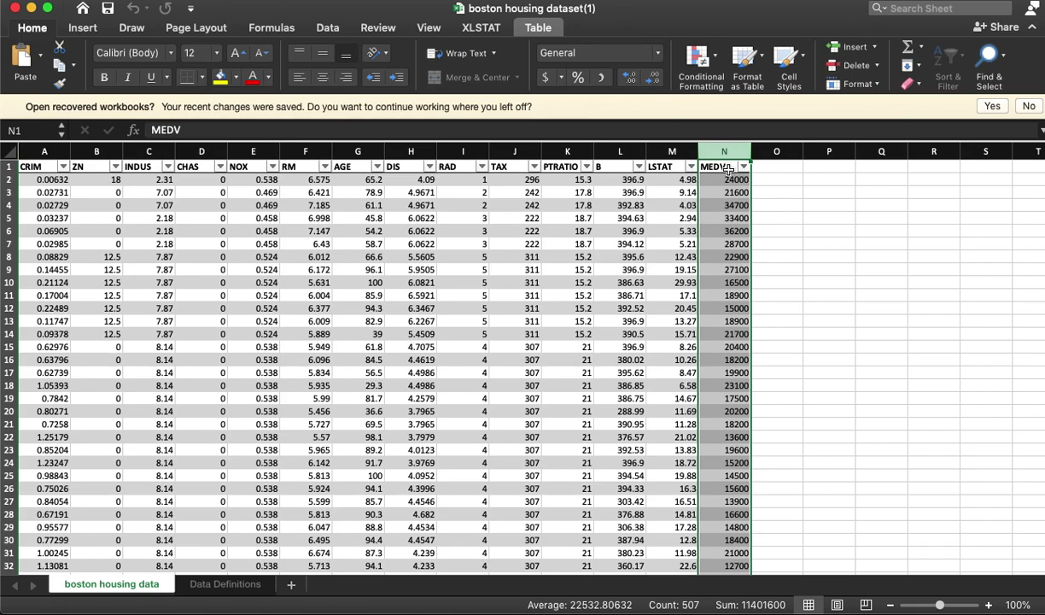
pyautogui.keyDown('super'); pyautogui.click(304, 151); pyautogui.keyUp('super')
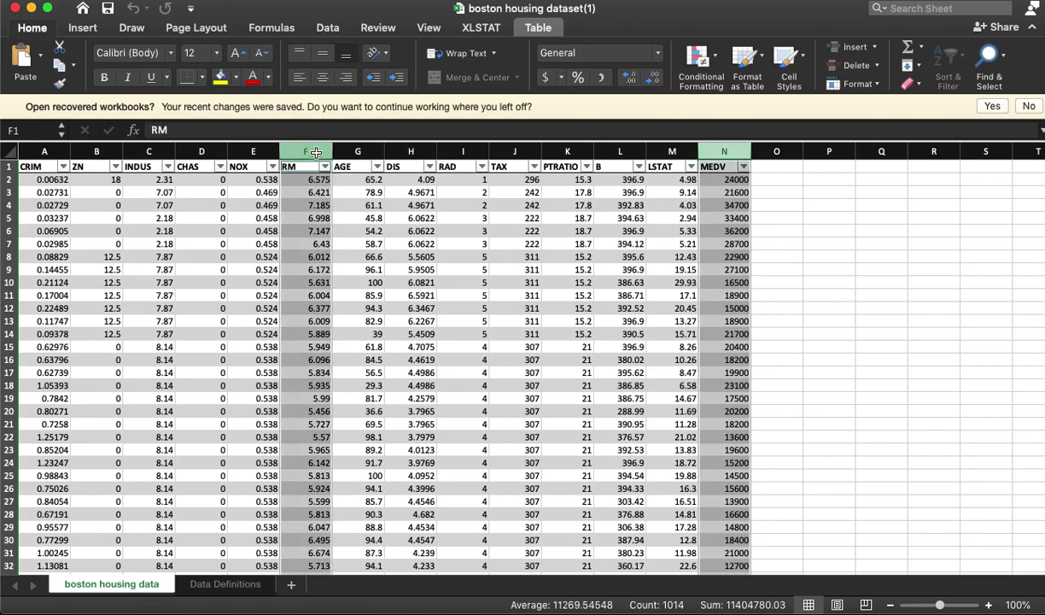
pyautogui.click(82, 28)
pyautogui.click(513, 83)
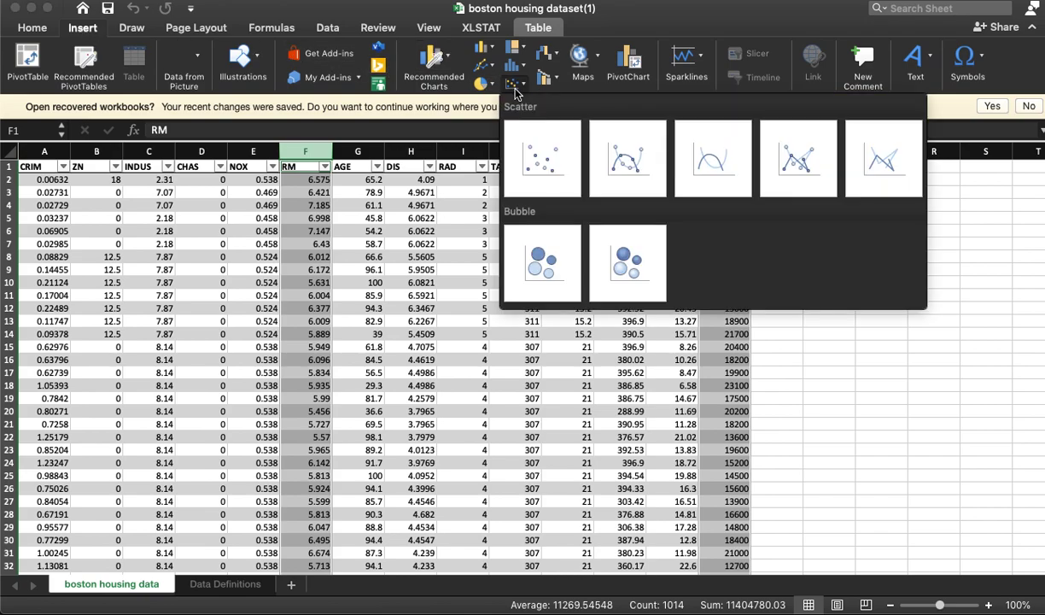
pyautogui.click(538, 141)
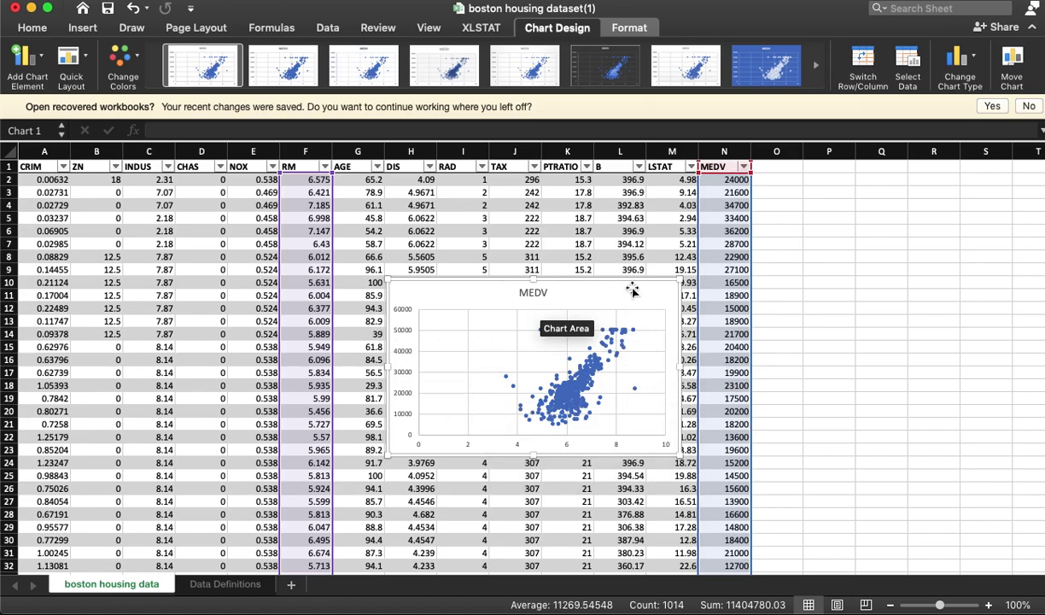
pyautogui.moveTo(679, 277); pyautogui.dragTo(927, 161)
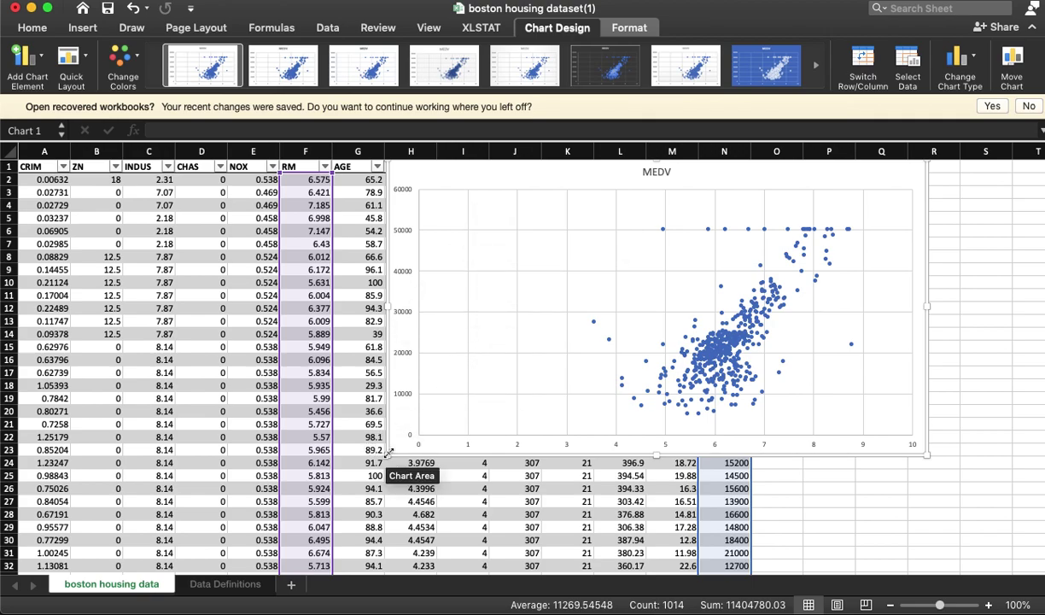
pyautogui.moveTo(387, 455); pyautogui.dragTo(292, 495)
# Step: Add a linear trendline to the MEDV data series
pyautogui.click(668, 394)
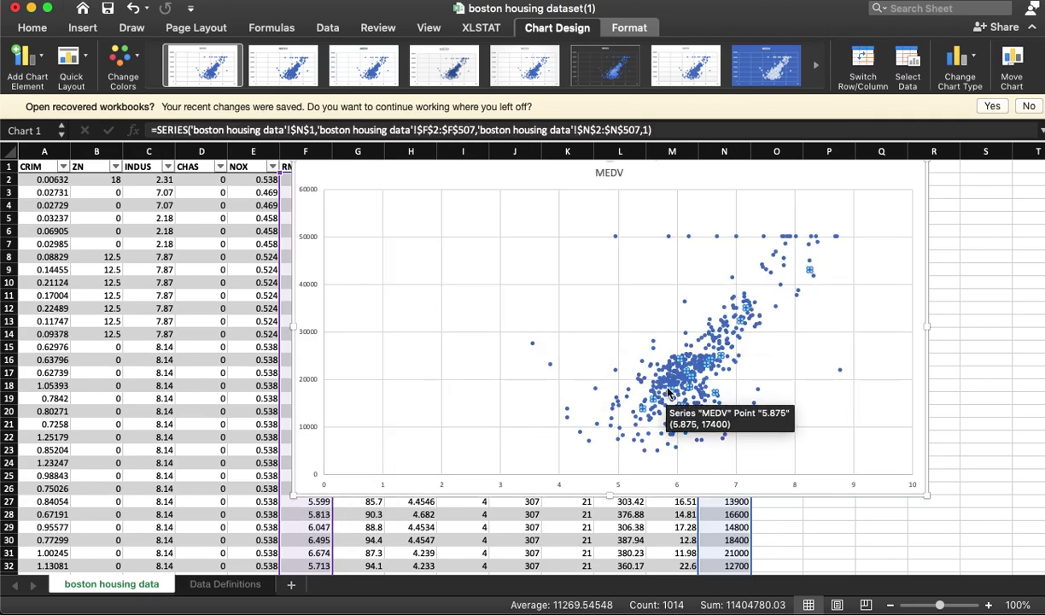
pyautogui.rightClick(670, 381)
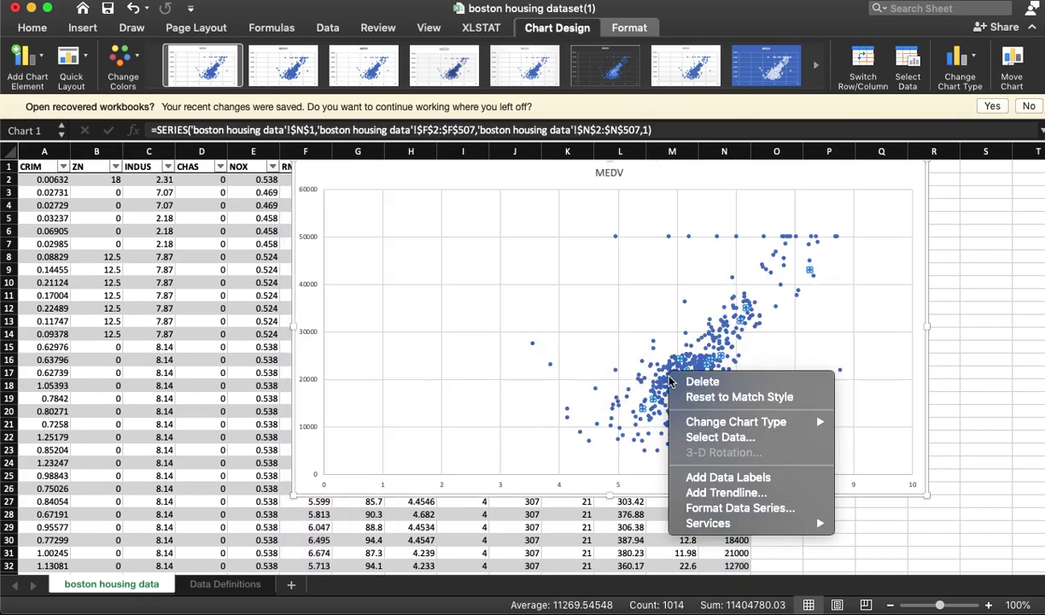
pyautogui.click(713, 493)
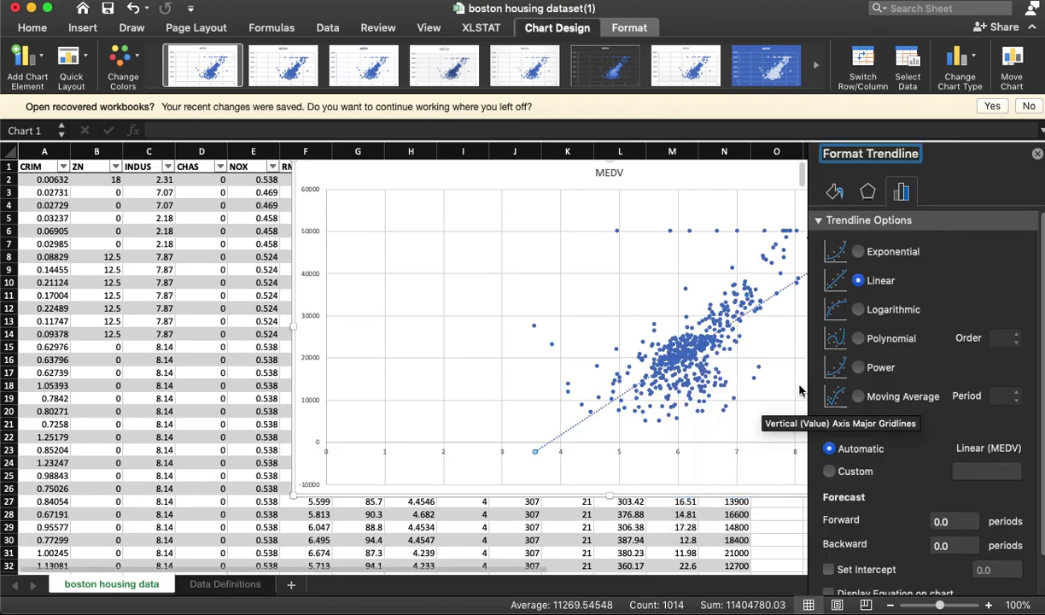
# Step: Make the trendline a solid red line 6.5 pt wide
pyautogui.click(835, 191)
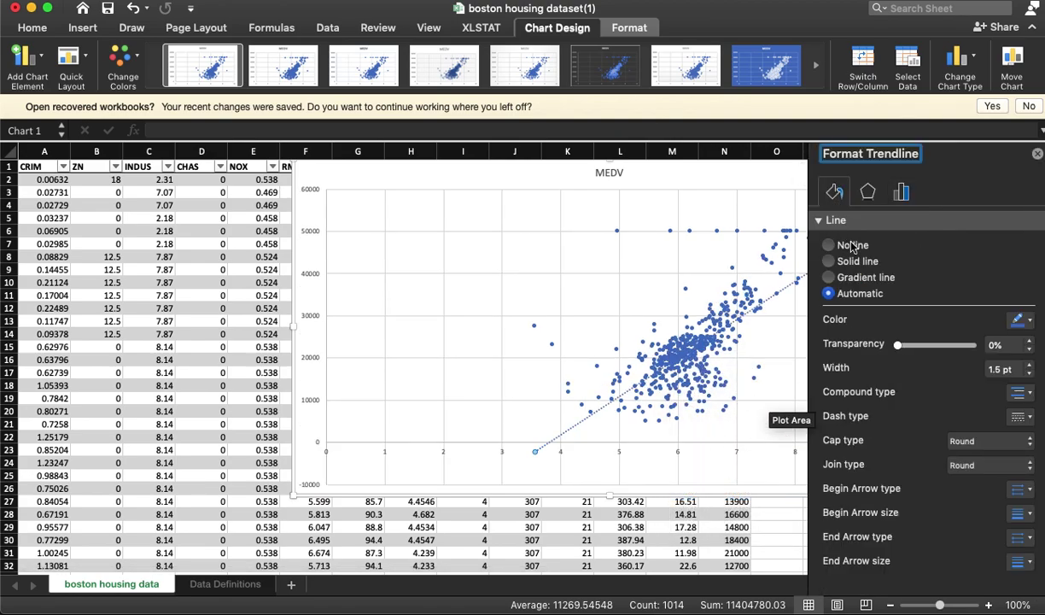
pyautogui.click(1019, 319)
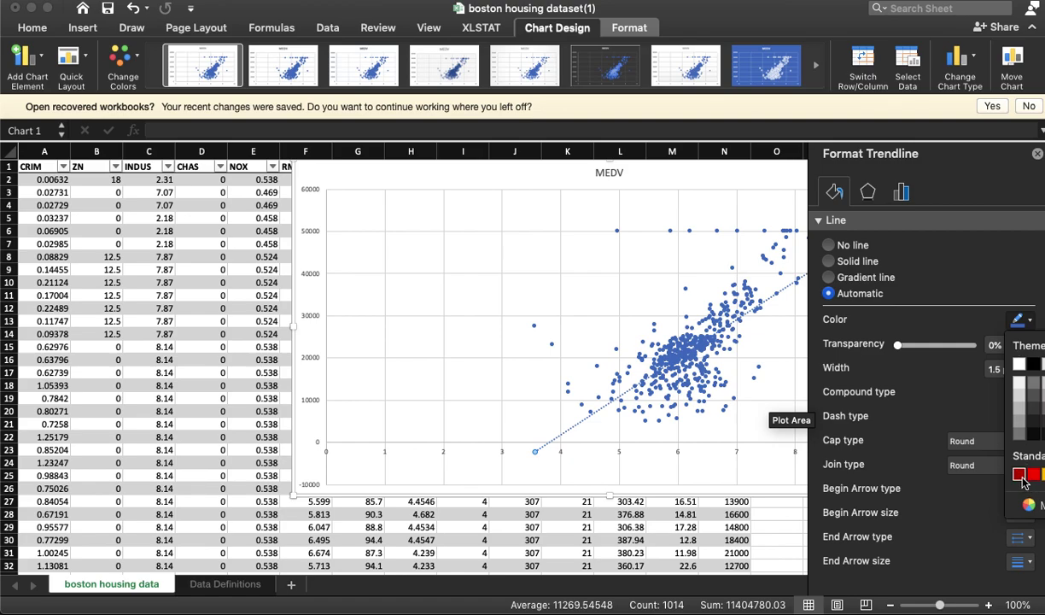
pyautogui.click(1020, 474)
pyautogui.click(1029, 363)
pyautogui.click(1029, 364)
pyautogui.click(1028, 364)
pyautogui.click(1028, 364)
pyautogui.click(1029, 364)
pyautogui.click(1029, 364)
pyautogui.click(1029, 363)
pyautogui.click(1029, 364)
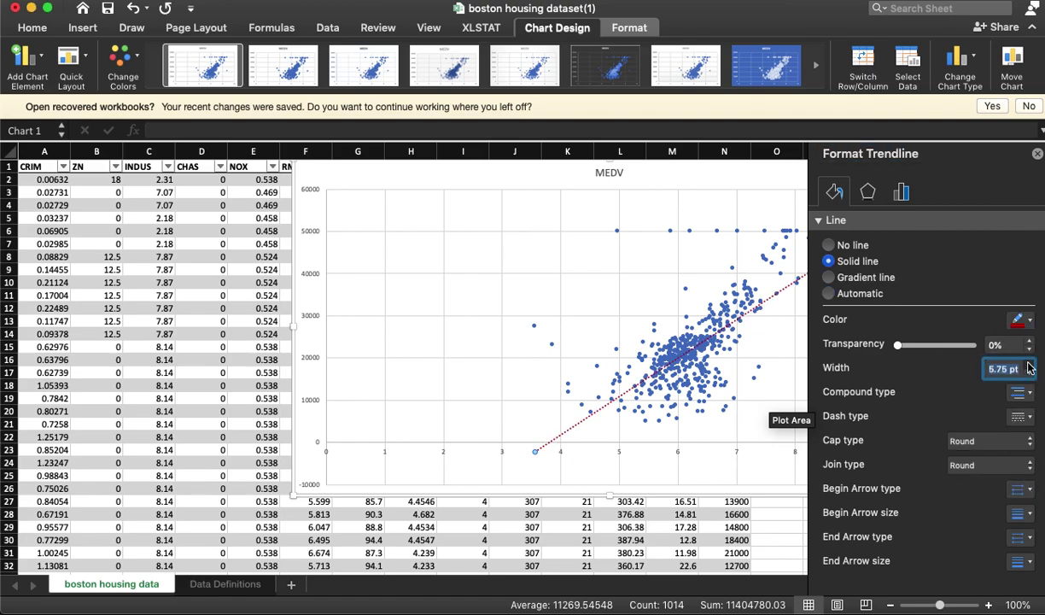
pyautogui.click(1029, 364)
pyautogui.click(1029, 364)
pyautogui.click(1029, 364)
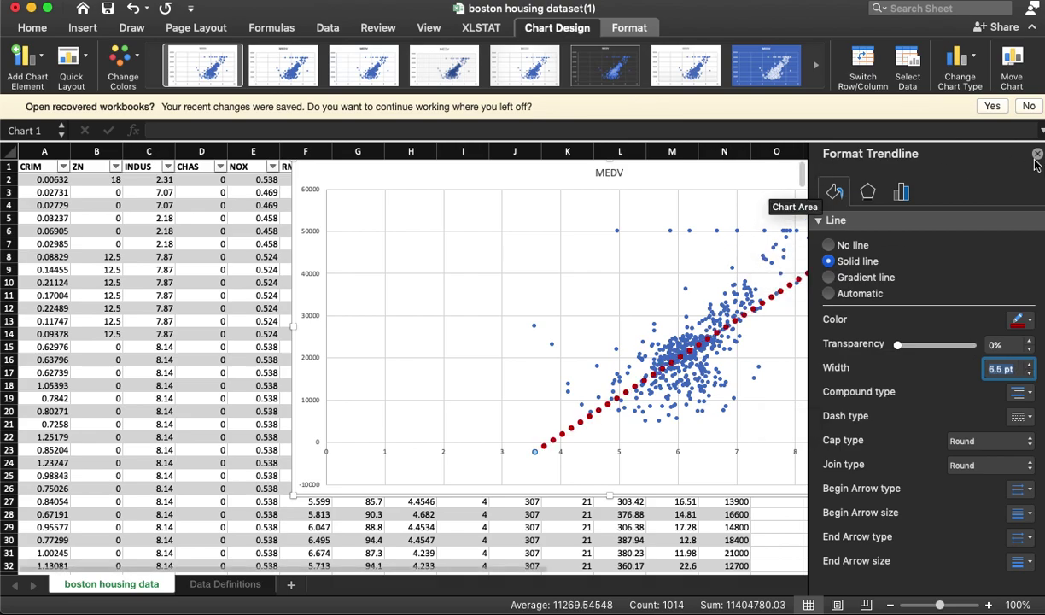
# Step: Show the trendline's R-squared value on the chart
pyautogui.click(907, 196)
pyautogui.scroll(-1, 902, 400)
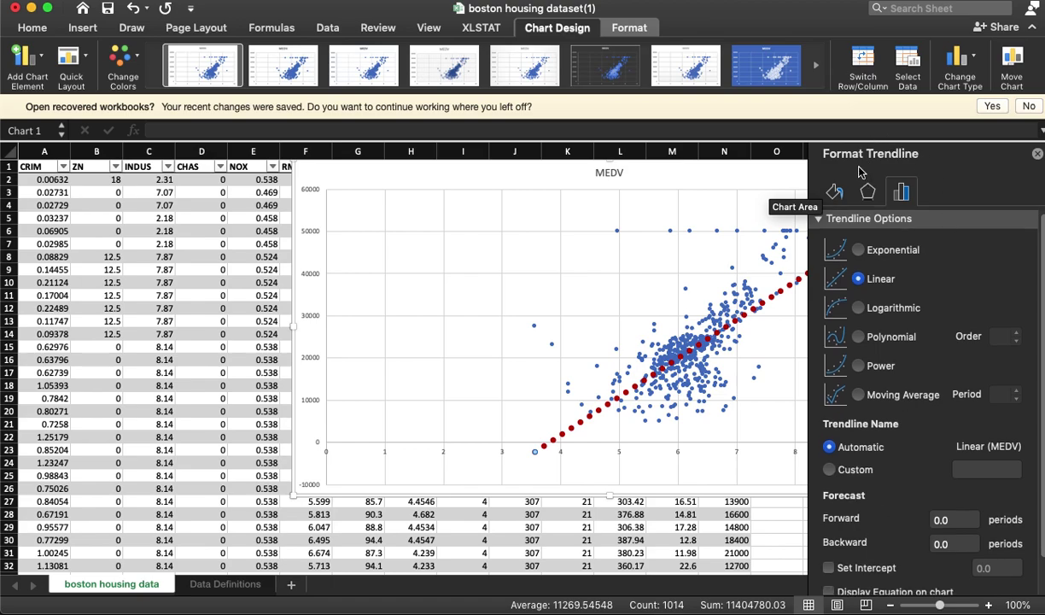
pyautogui.scroll(-3, 841, 491)
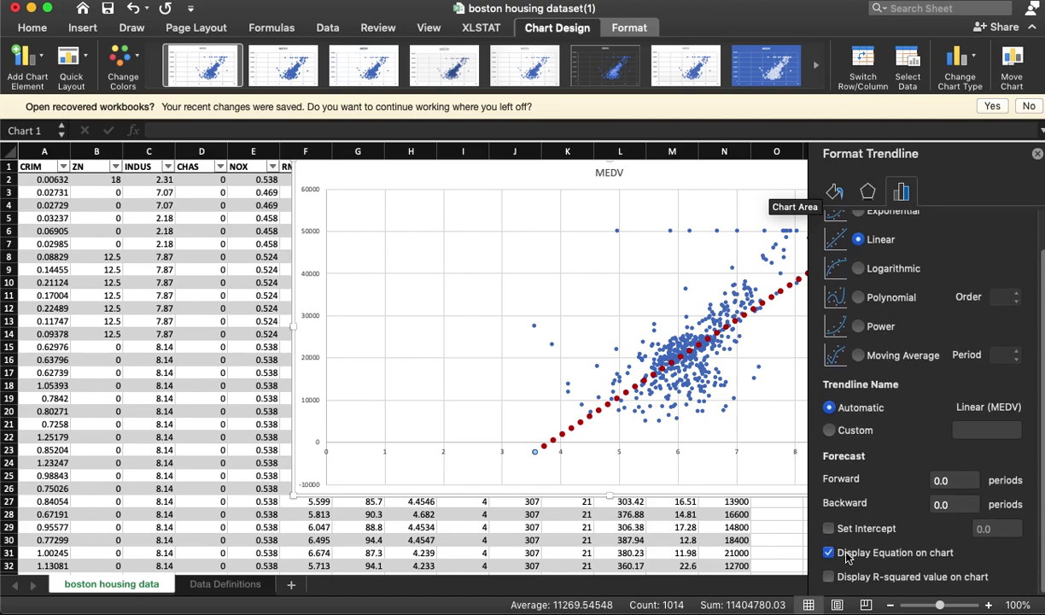
pyautogui.click(857, 579)
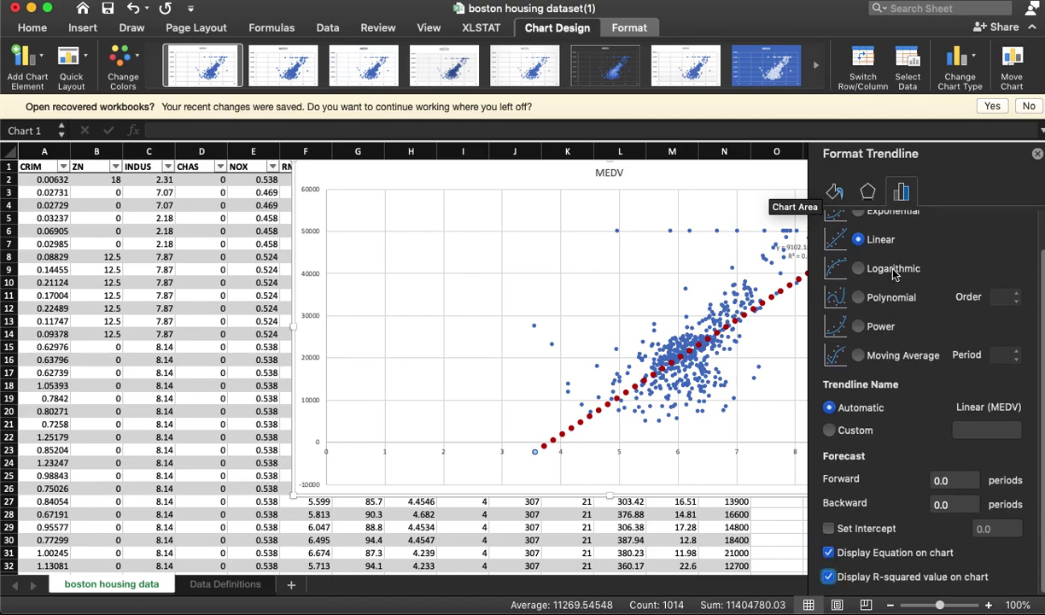
# Step: Drag the equation label to the chart's top left and select all its text
pyautogui.click(1036, 154)
pyautogui.moveTo(804, 250); pyautogui.dragTo(426, 189)
pyautogui.tripleClick(426, 180)
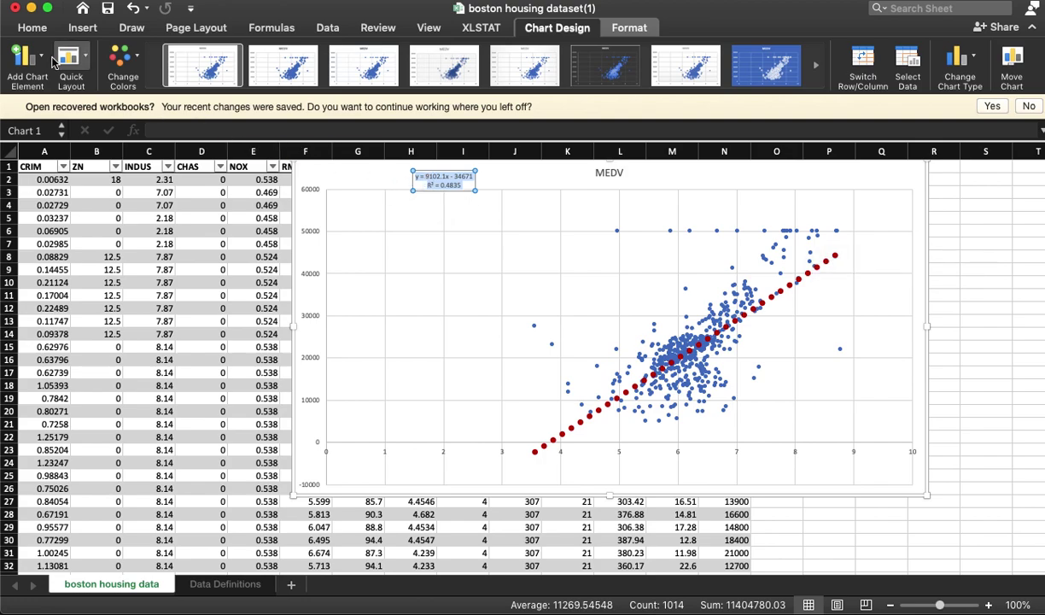
# Step: Increase the equation label's font size to 28
pyautogui.click(33, 27)
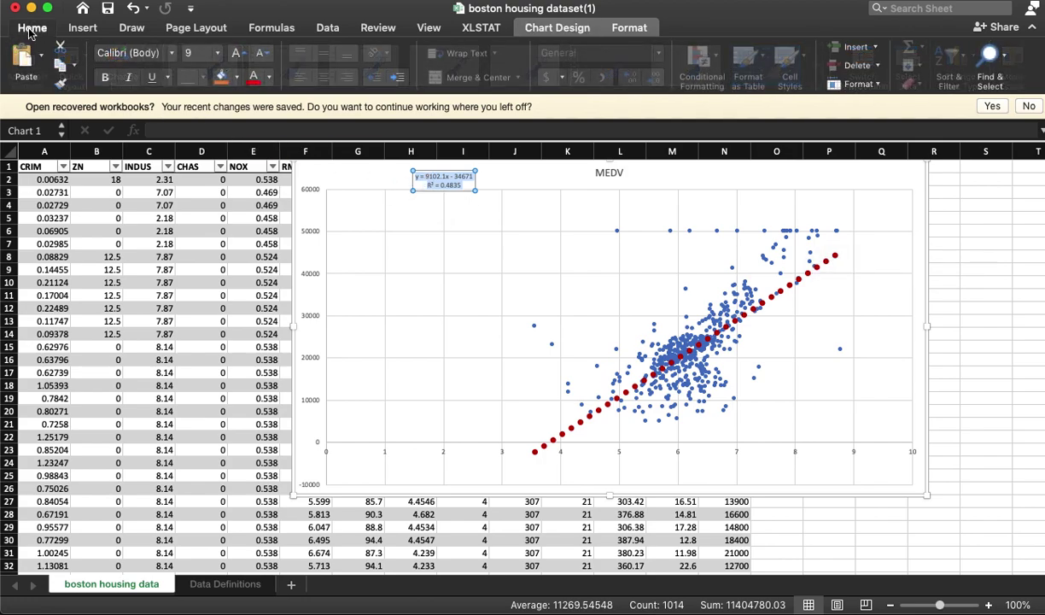
pyautogui.click(239, 53)
pyautogui.click(238, 54)
pyautogui.click(238, 54)
pyautogui.click(238, 53)
pyautogui.click(238, 54)
pyautogui.click(237, 54)
pyautogui.click(237, 53)
pyautogui.click(238, 53)
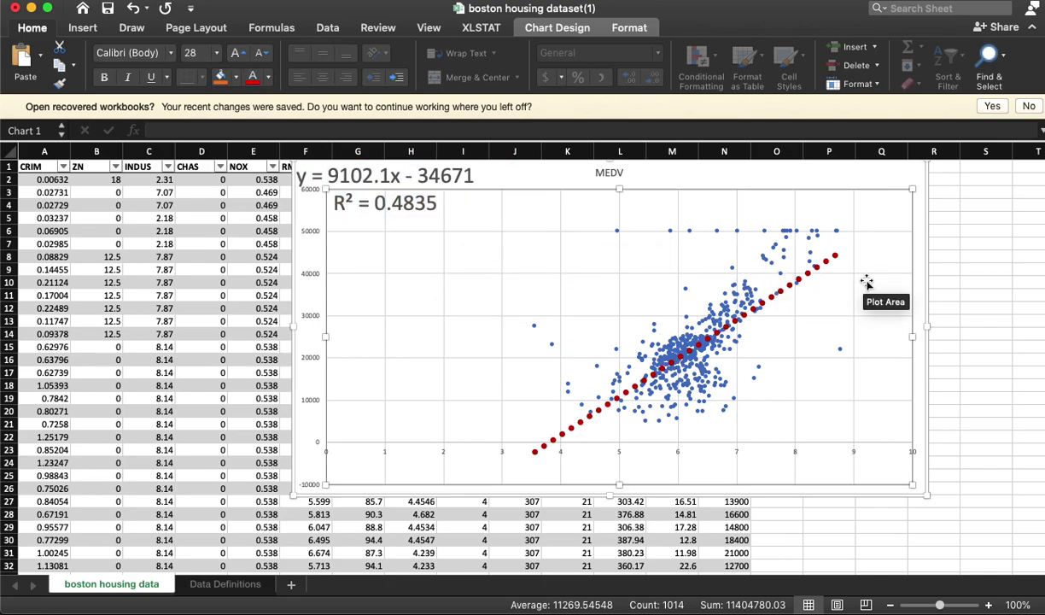
# Step: Nudge the equation label down, highlight R² = 0.4835, and lower the chart slightly
pyautogui.moveTo(416, 181); pyautogui.dragTo(417, 238)
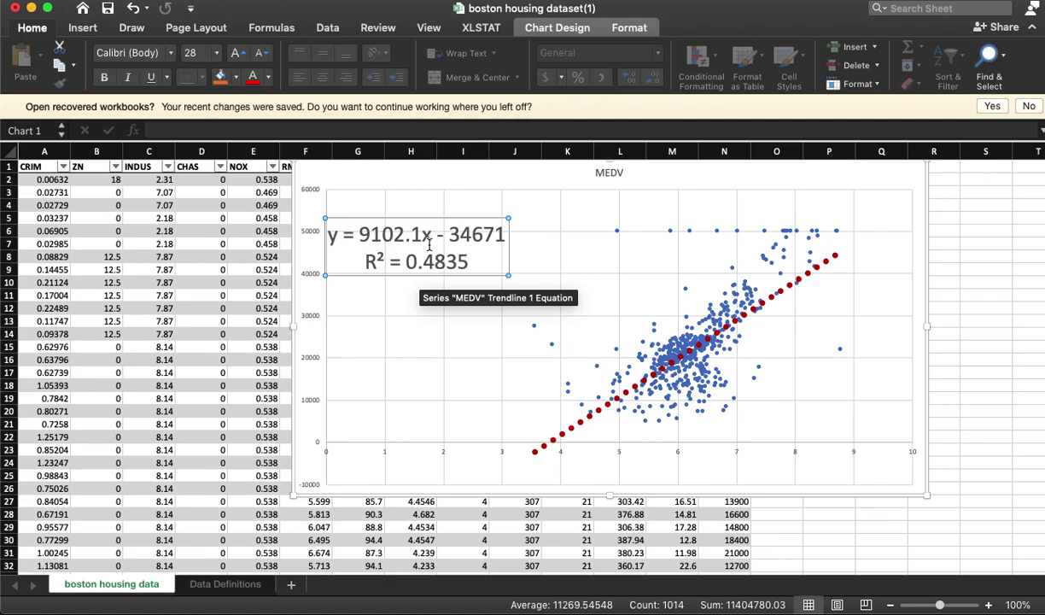
pyautogui.click(374, 237)
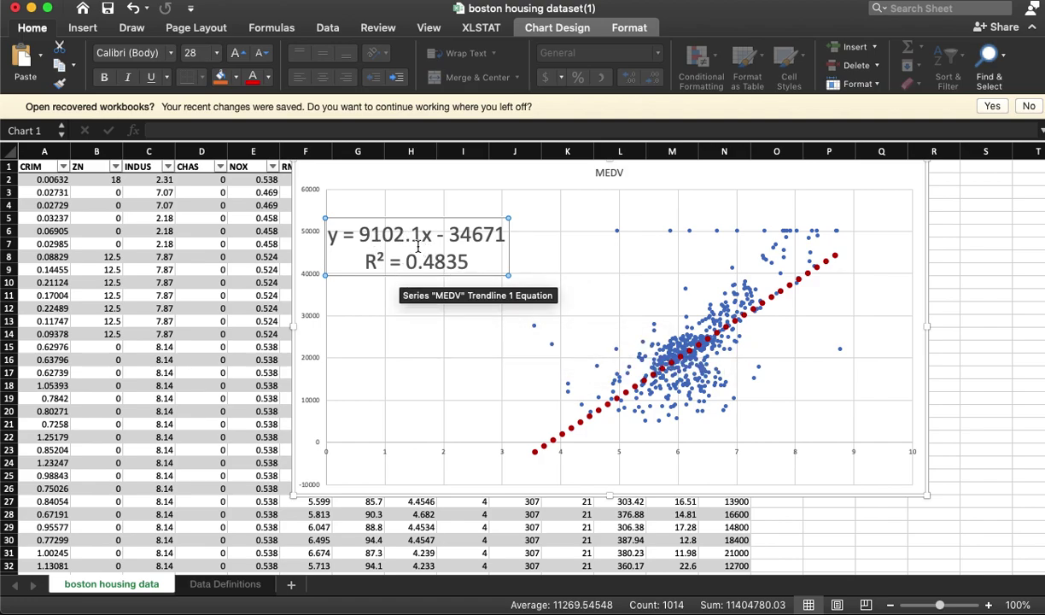
pyautogui.moveTo(408, 265); pyautogui.dragTo(461, 264)
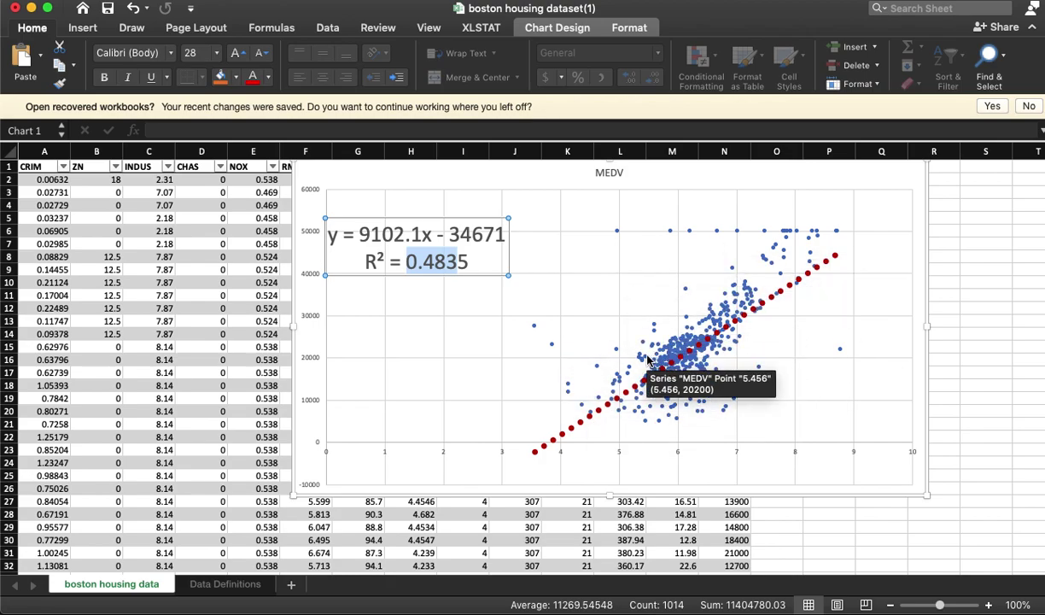
pyautogui.moveTo(892, 170); pyautogui.dragTo(893, 182)
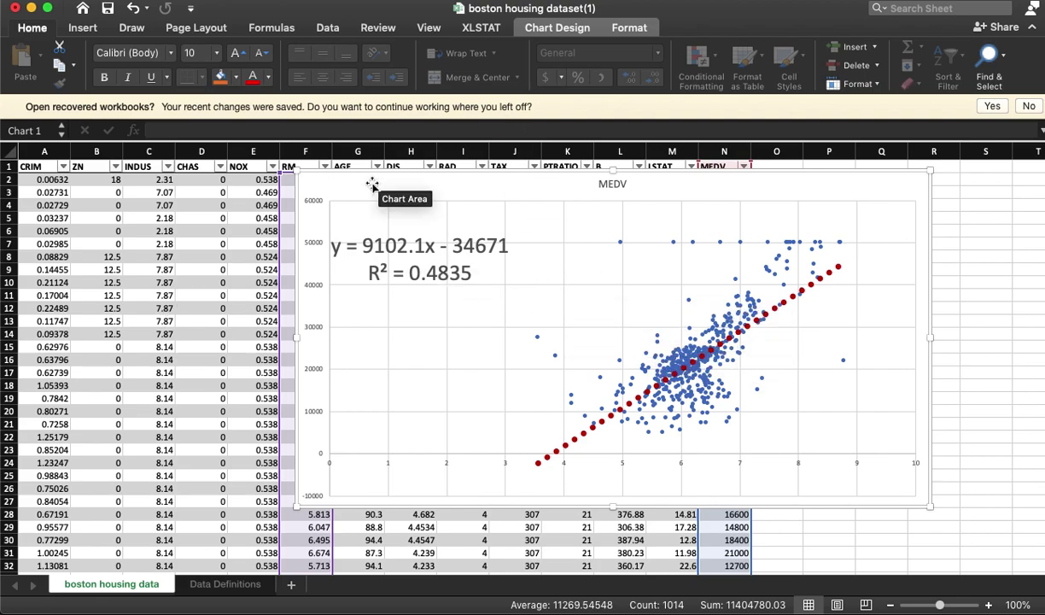
# Step: Drag the scatter chart right past column N, then deselect it
pyautogui.moveTo(800, 184); pyautogui.dragTo(855, 214)
pyautogui.click(855, 214)
pyautogui.click(583, 250)
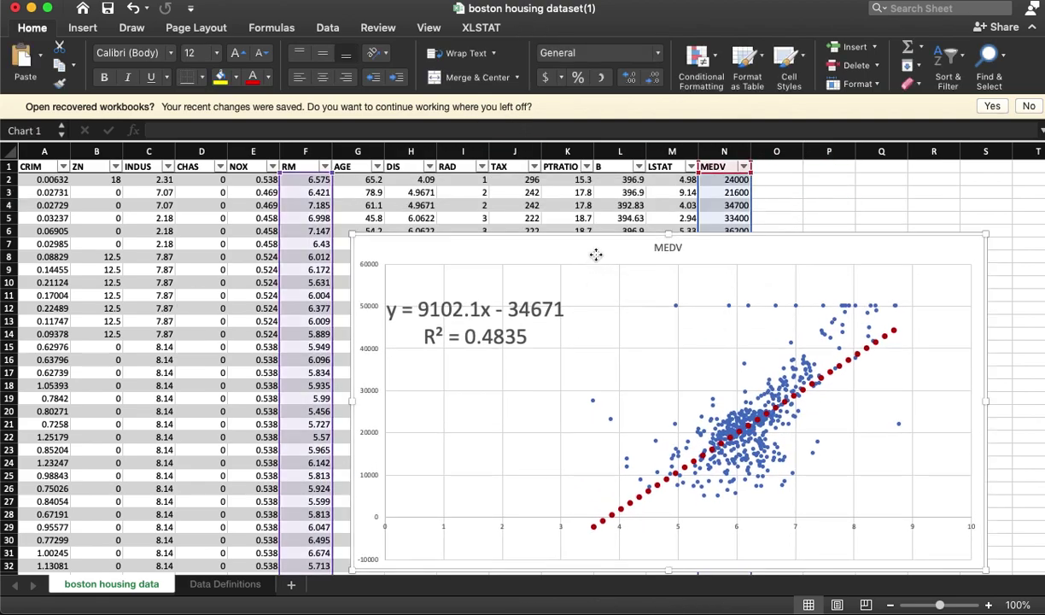
pyautogui.moveTo(583, 247); pyautogui.dragTo(903, 295)
pyautogui.moveTo(749, 280); pyautogui.dragTo(800, 280)
pyautogui.click(790, 218)
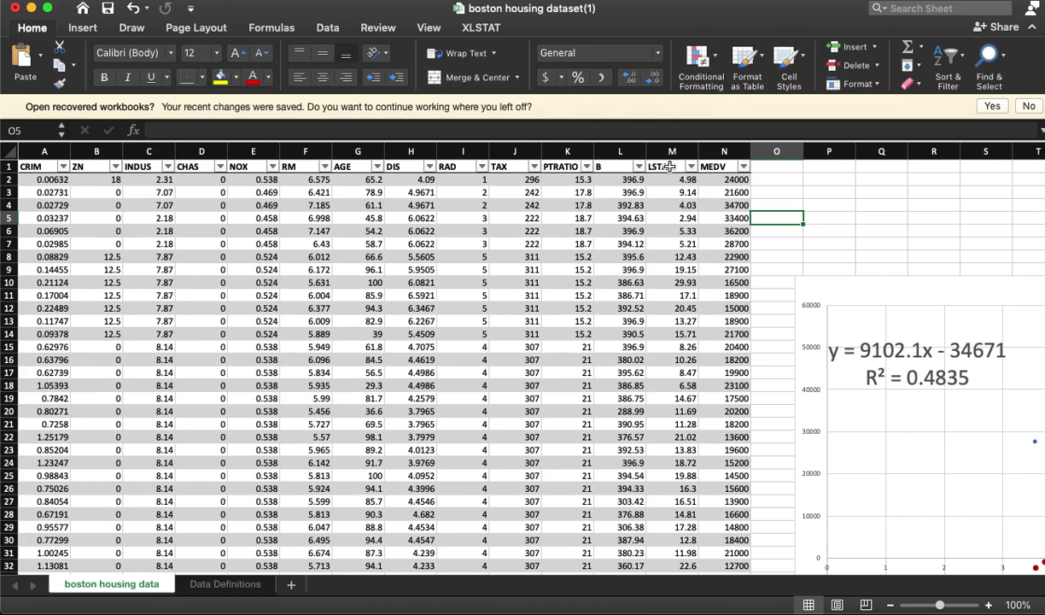
# Step: Start a Regression analysis with the Y input range $N$2:$N$507
pyautogui.click(328, 28)
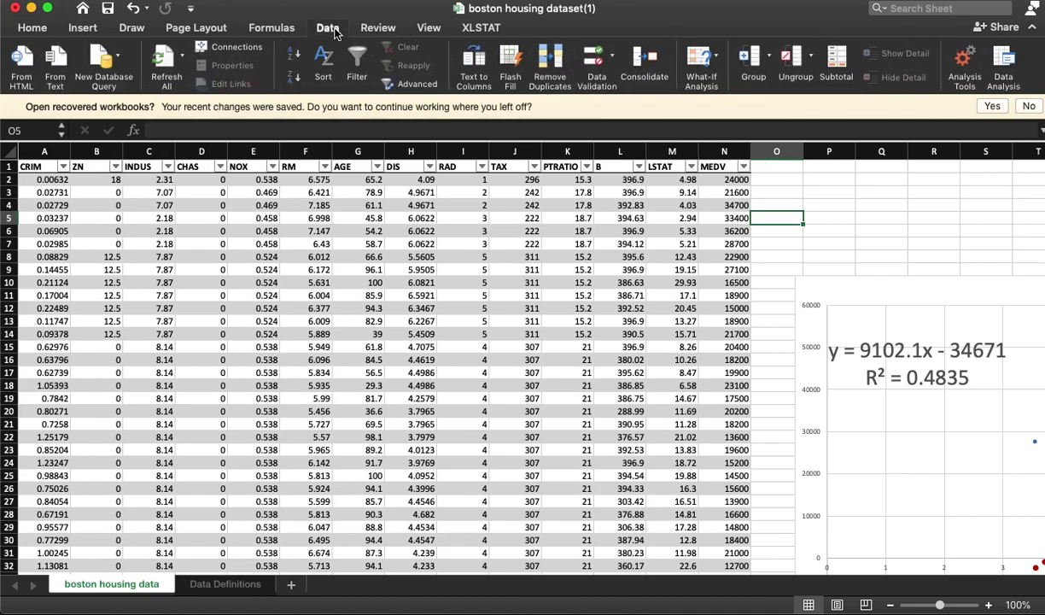
pyautogui.click(1004, 54)
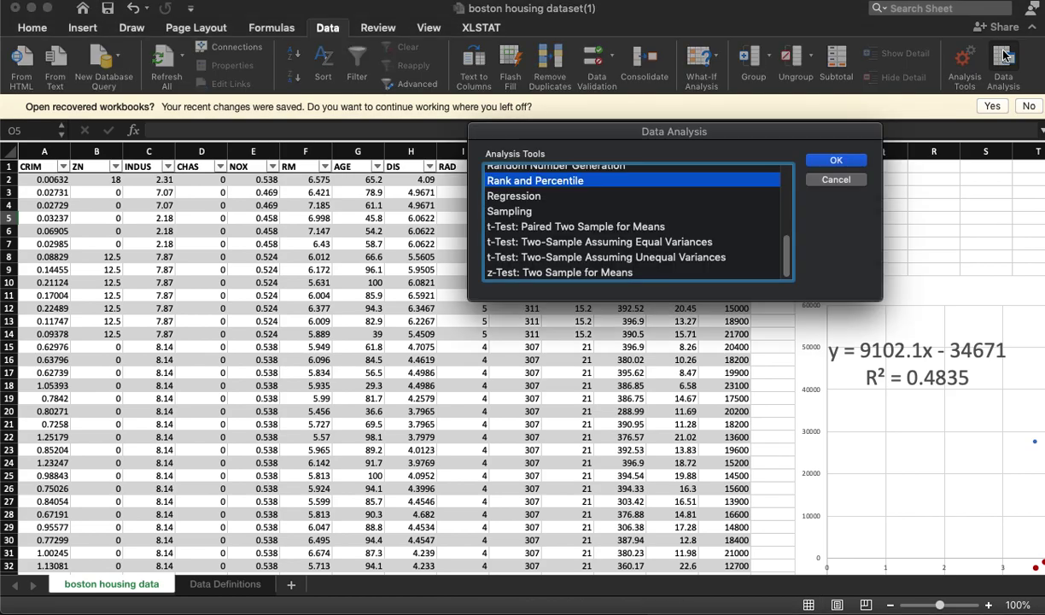
pyautogui.click(547, 196)
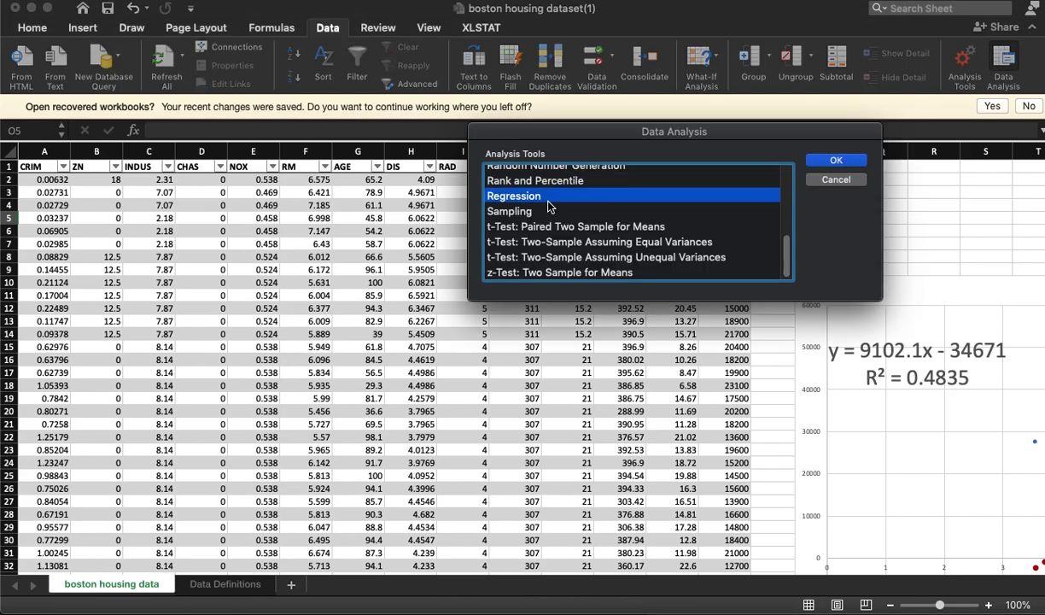
pyautogui.click(854, 167)
pyautogui.moveTo(689, 88); pyautogui.dragTo(426, 156)
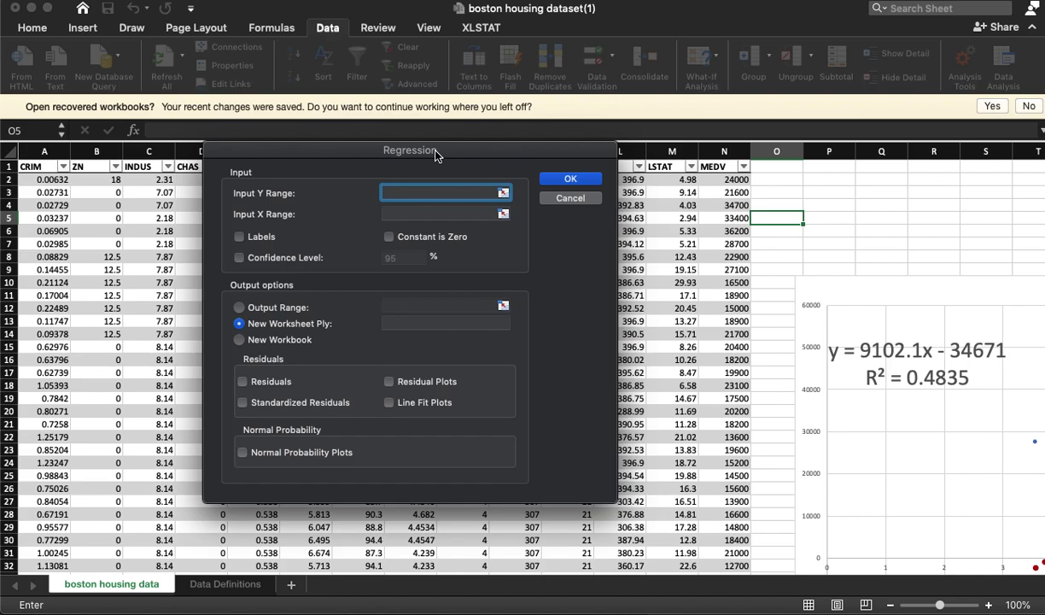
pyautogui.click(732, 177)
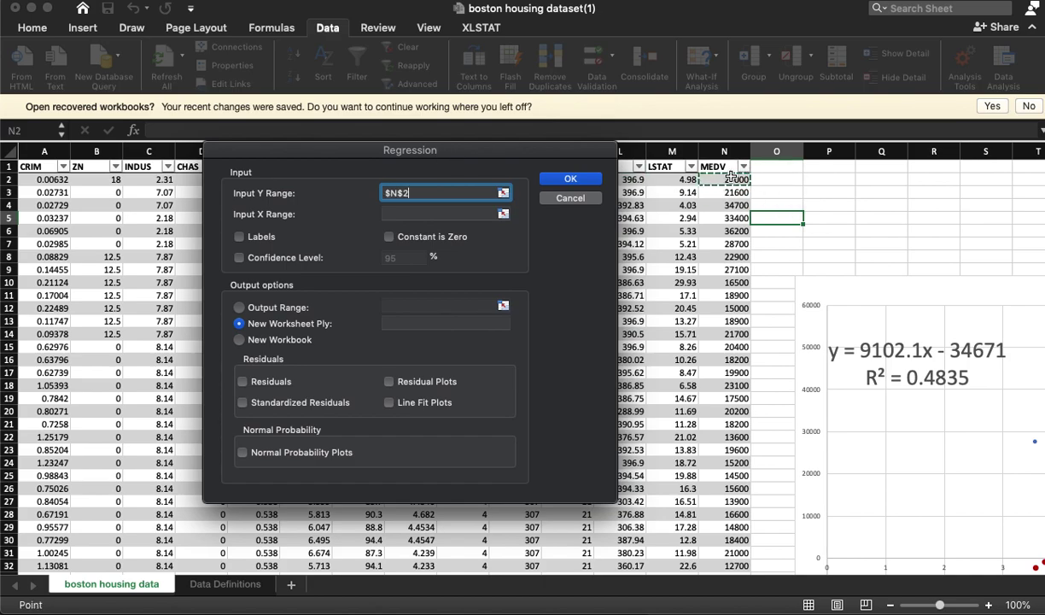
pyautogui.press('super+shift+Down')
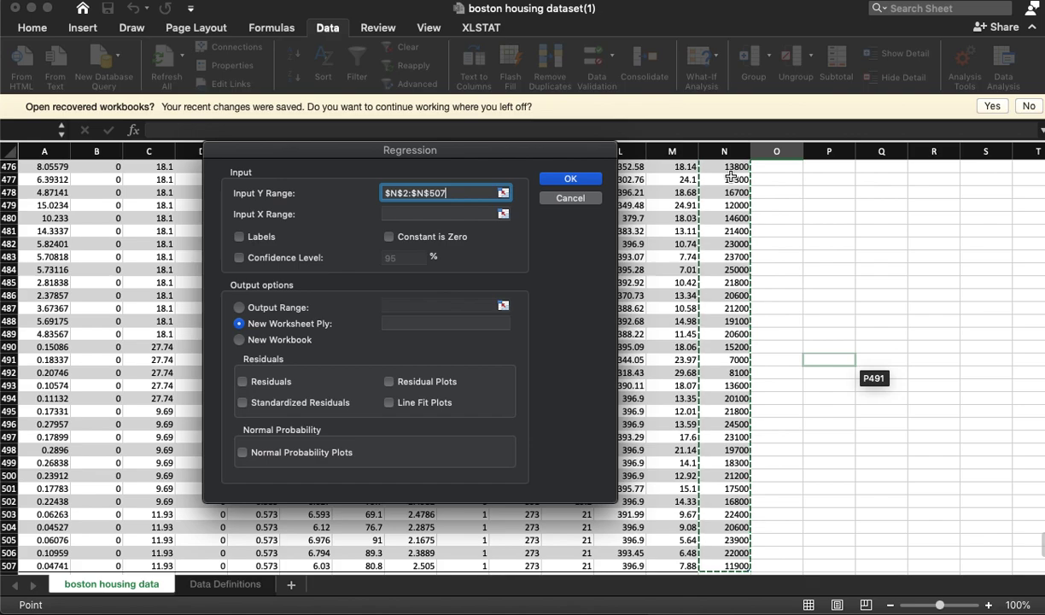
pyautogui.press('Return')
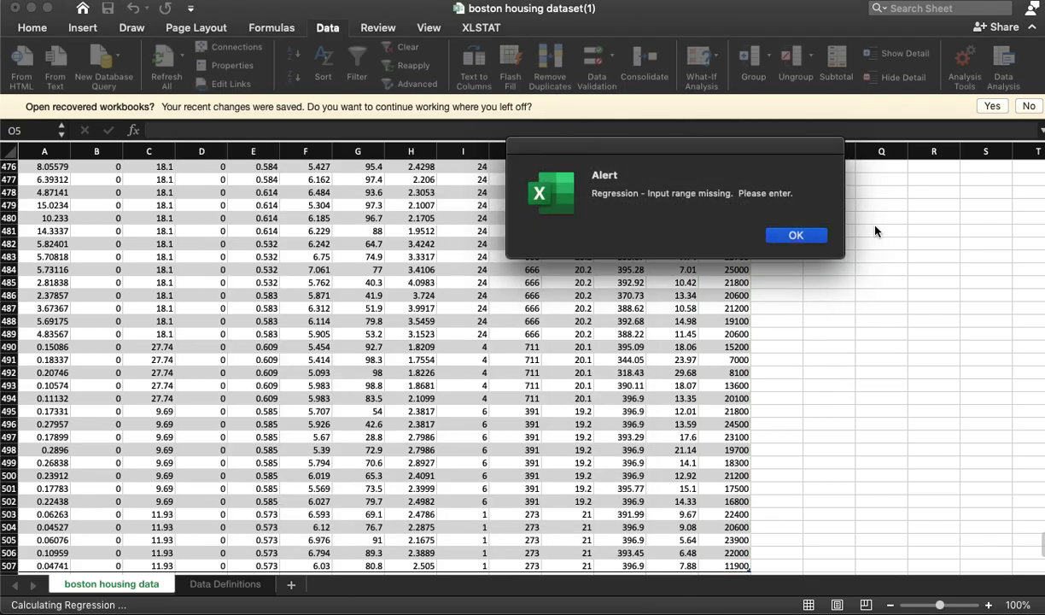
pyautogui.click(797, 237)
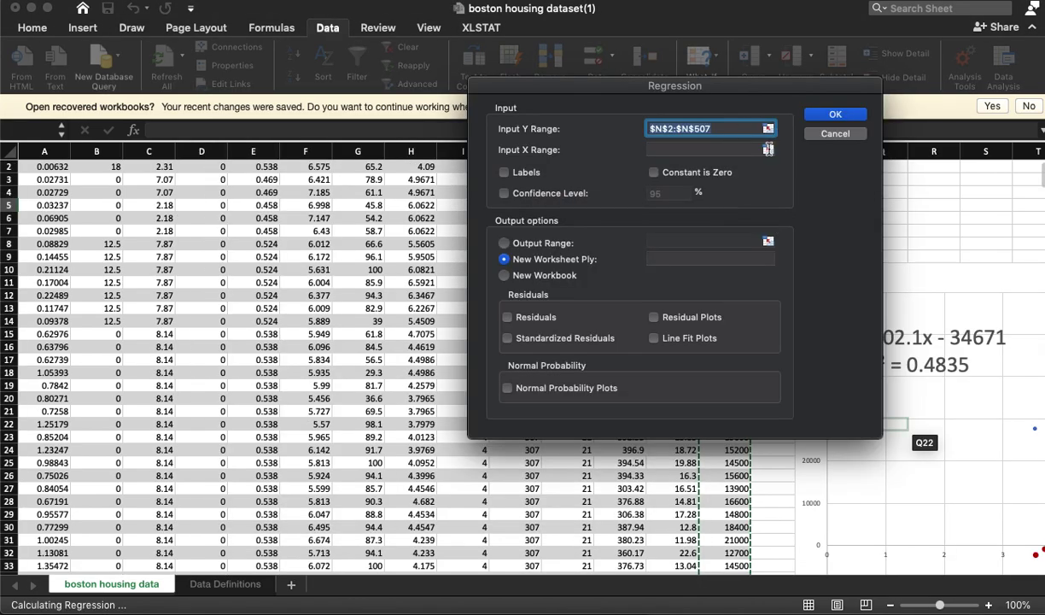
# Step: Set the X range to $A$2:$M$507, tick residual and normal probability plots, and run it
pyautogui.click(767, 149)
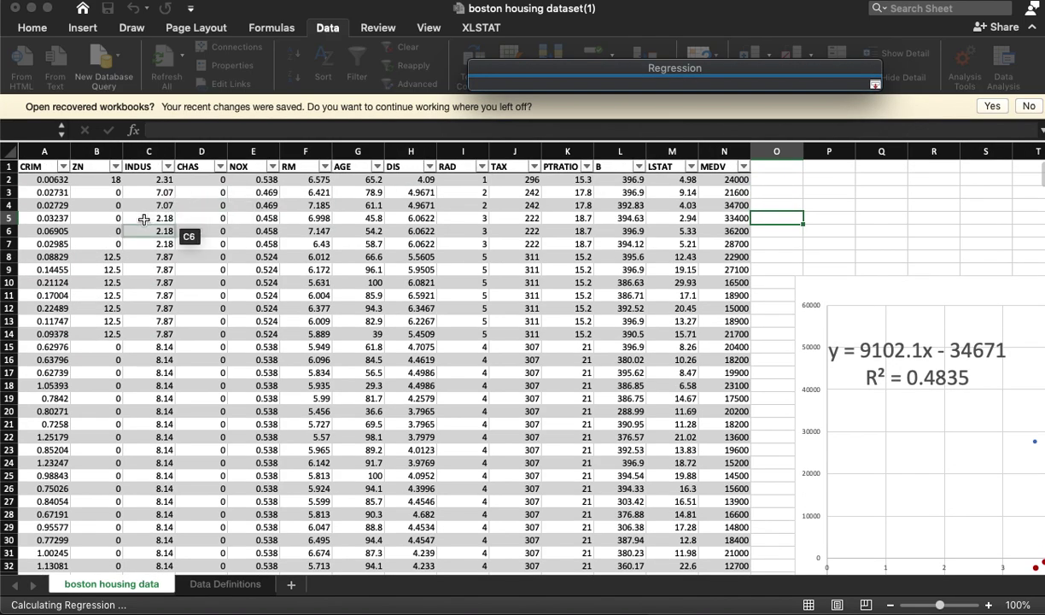
pyautogui.scroll(1, 231, 193)
pyautogui.click(678, 178)
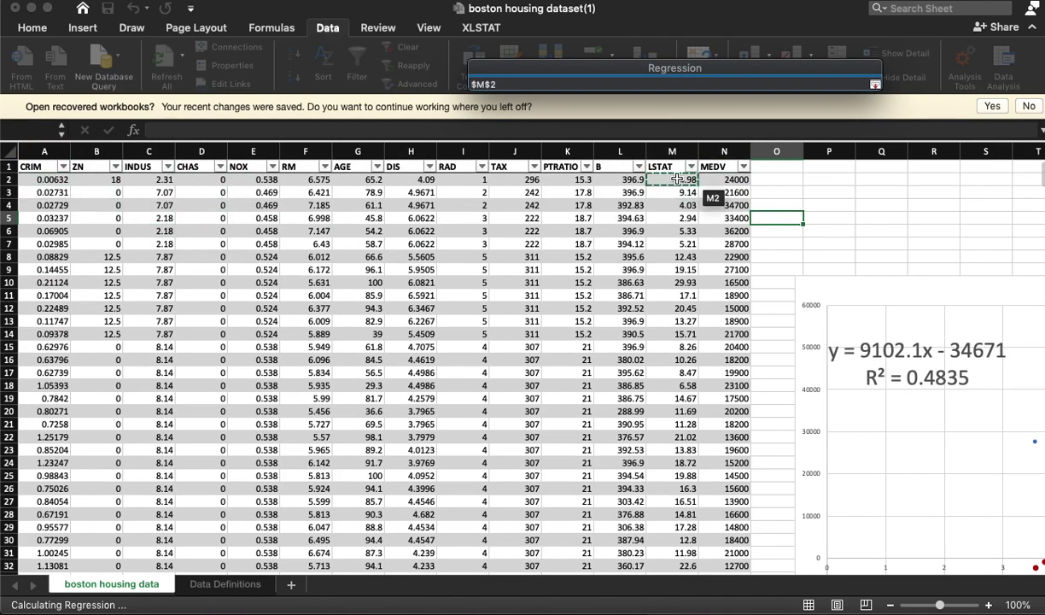
pyautogui.hotkey('ctrl', 'shift', 'Left')
pyautogui.hotkey('ctrl', 'shift', 'Down')
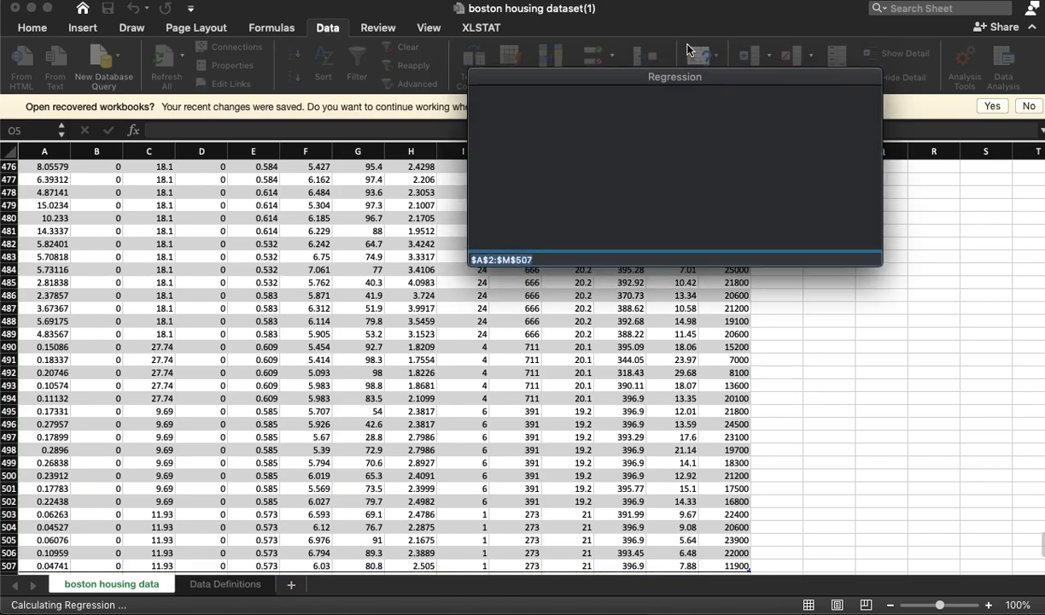
pyautogui.press('Return')
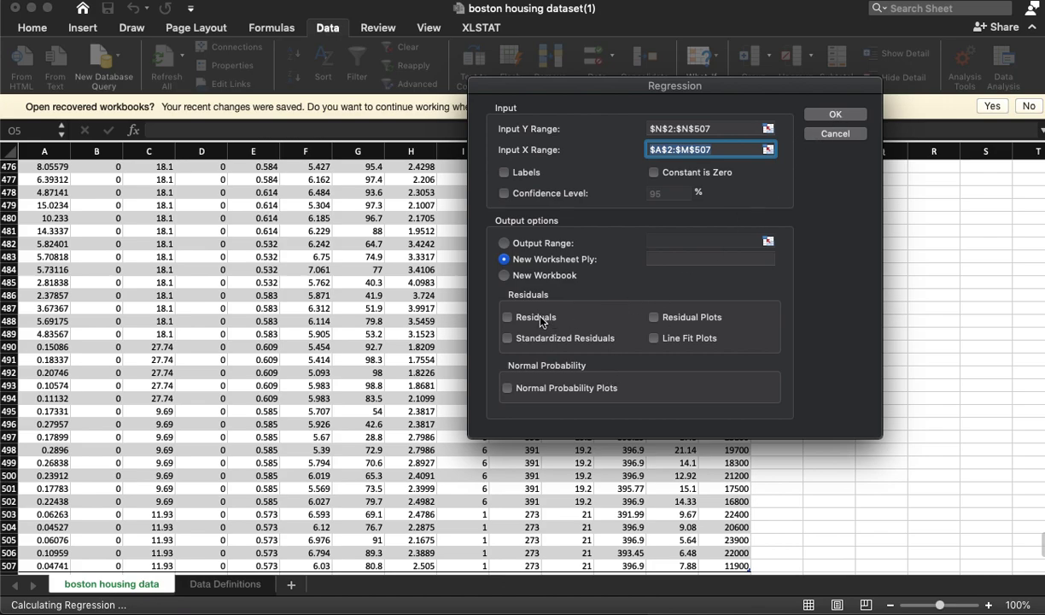
pyautogui.click(671, 317)
pyautogui.click(582, 389)
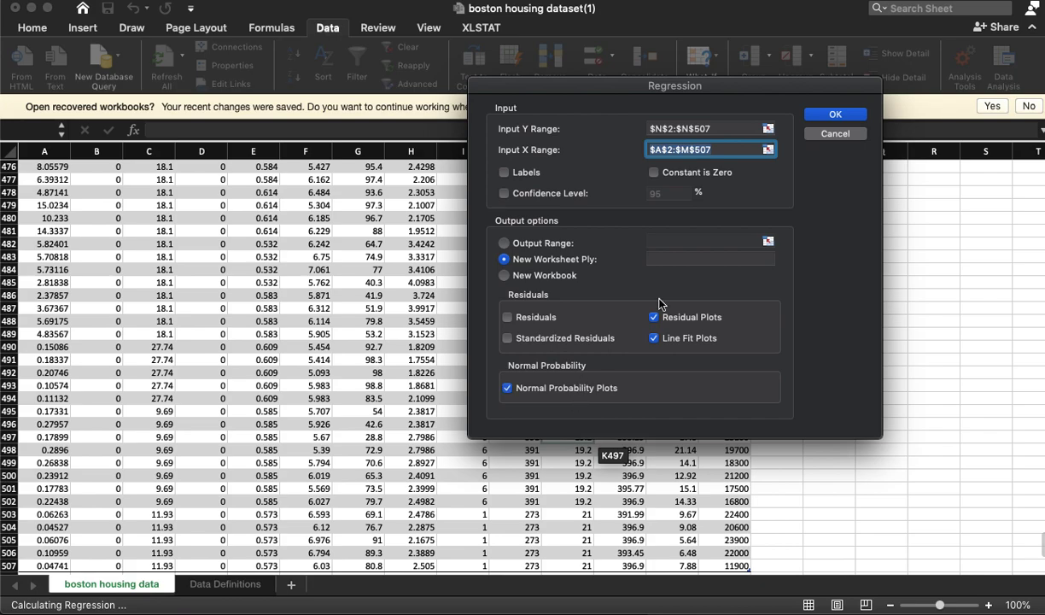
pyautogui.click(835, 116)
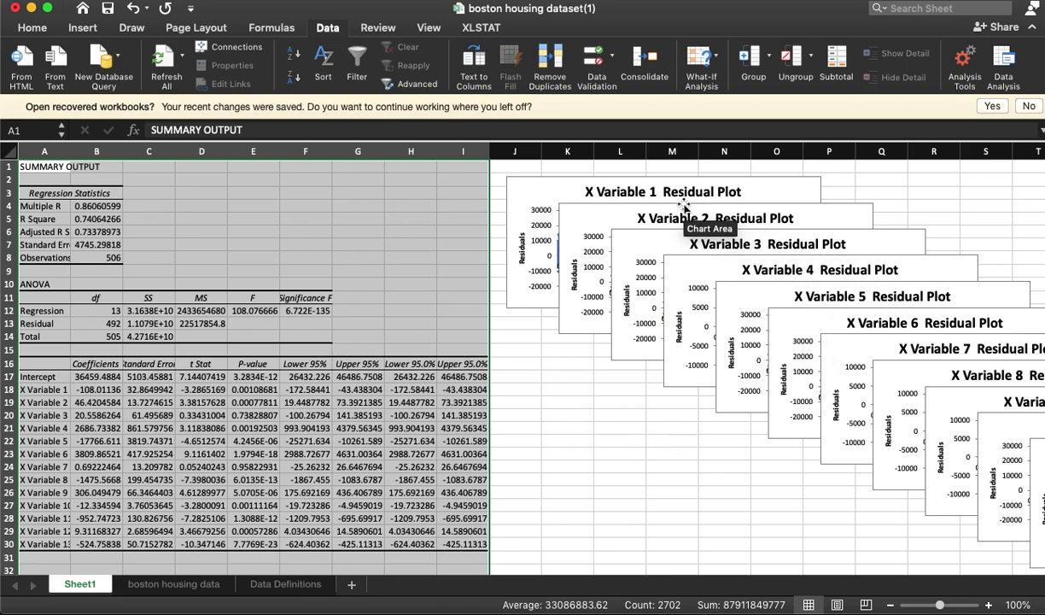
# Step: Move the X Variable 1 and 2 residual plots down and AutoFit columns A–G
pyautogui.click(653, 189)
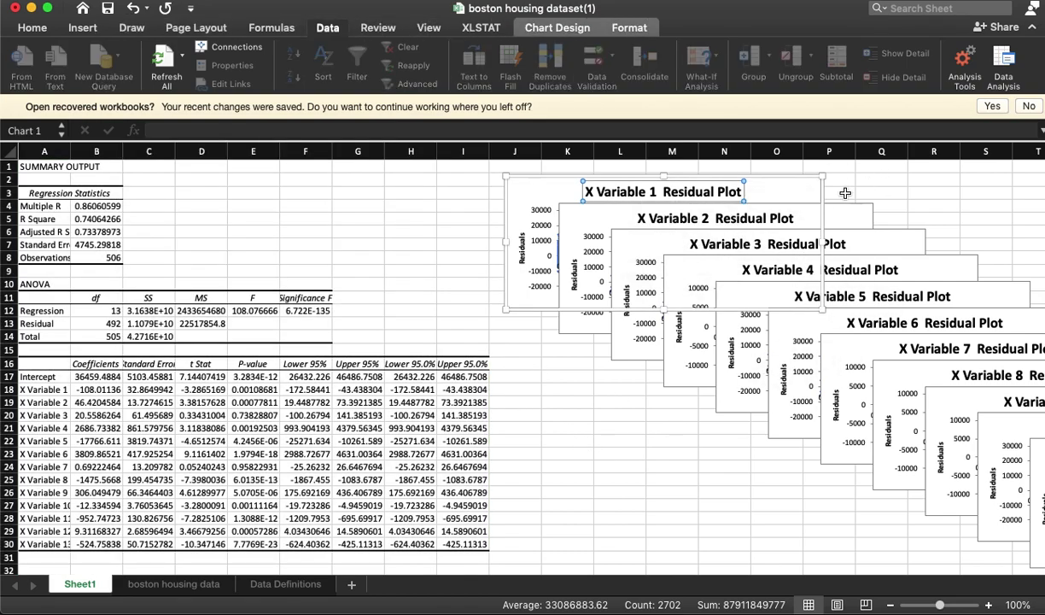
pyautogui.moveTo(813, 183); pyautogui.dragTo(828, 448)
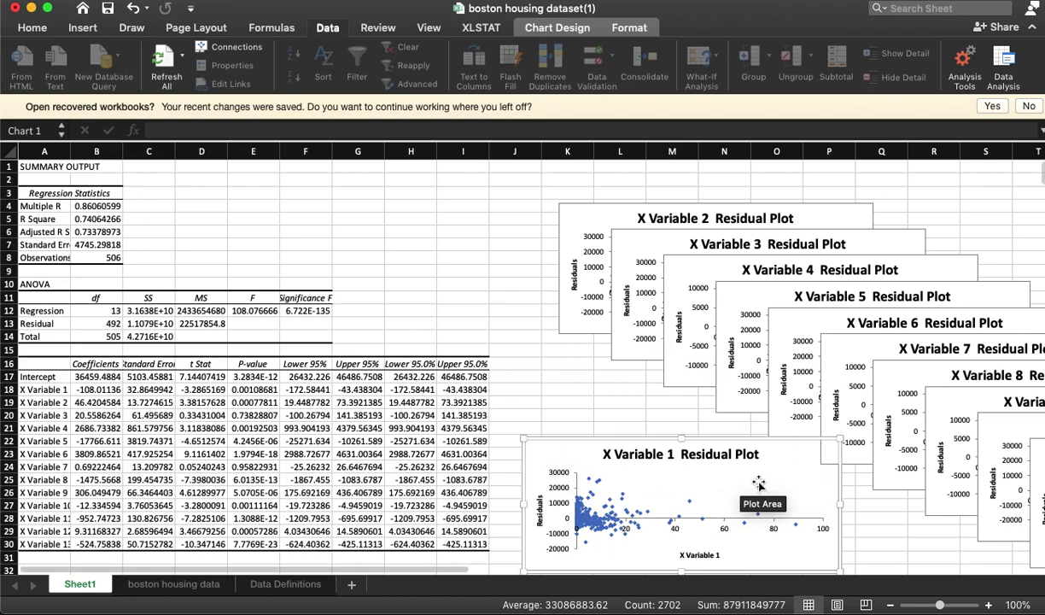
pyautogui.moveTo(805, 221); pyautogui.dragTo(909, 499)
pyautogui.scroll(-6, 589, 275)
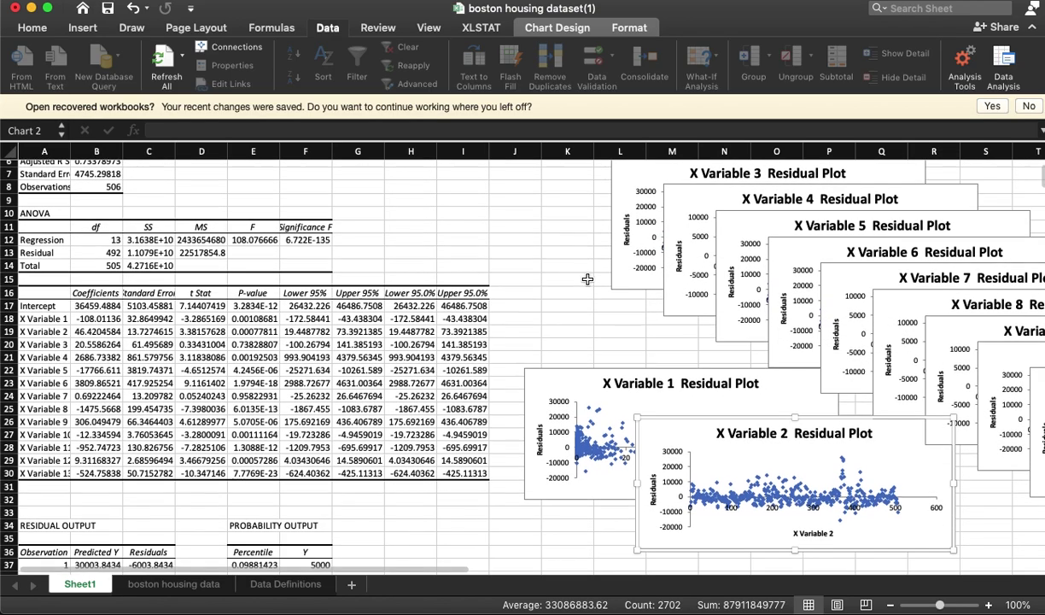
pyautogui.scroll(6, 501, 339)
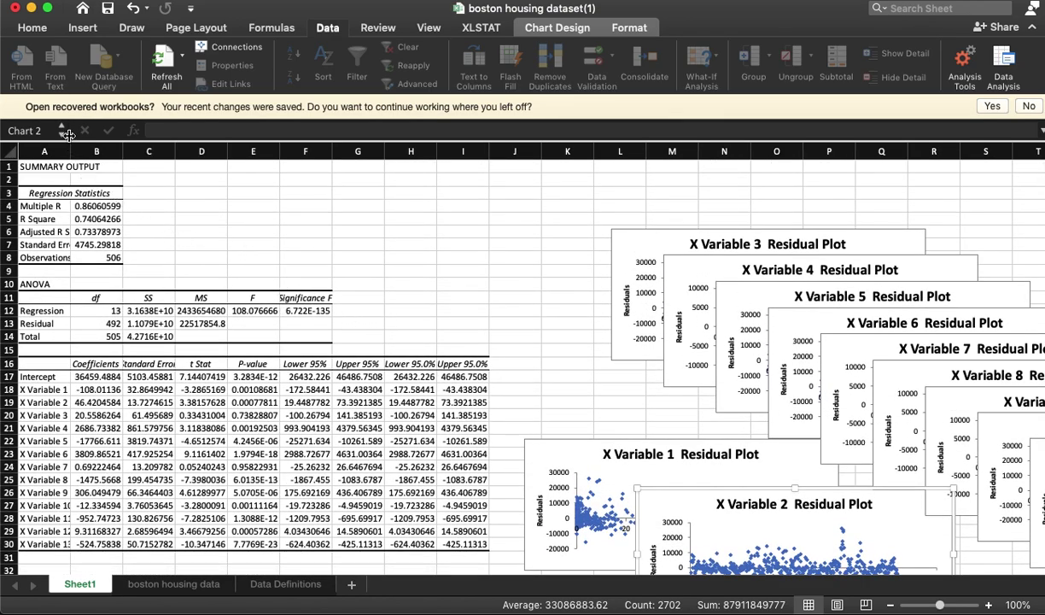
pyautogui.moveTo(43, 151); pyautogui.dragTo(335, 152)
pyautogui.doubleClick(331, 151)
pyautogui.click(539, 284)
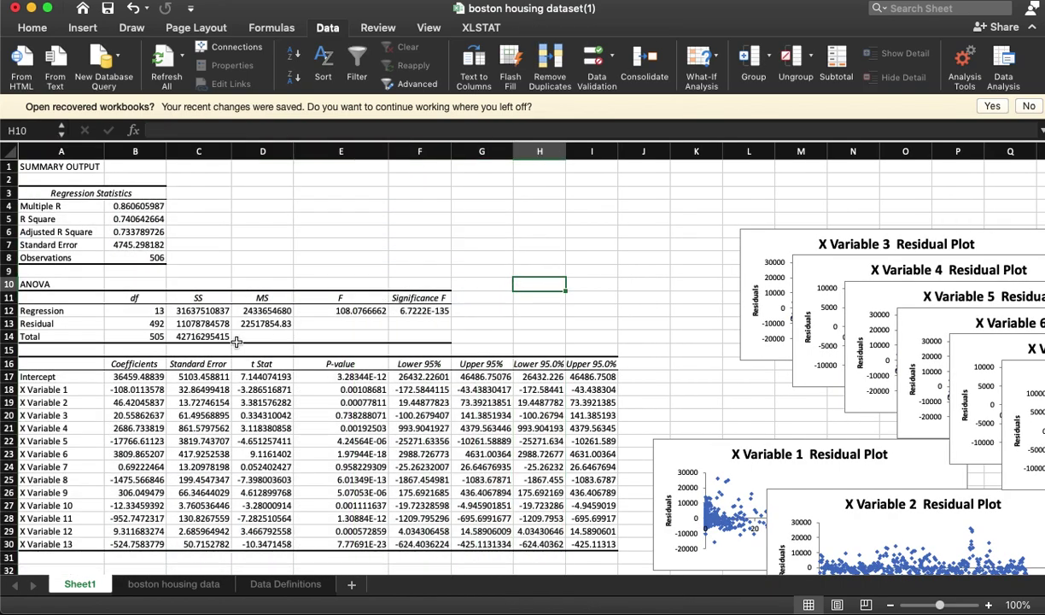
pyautogui.click(136, 218)
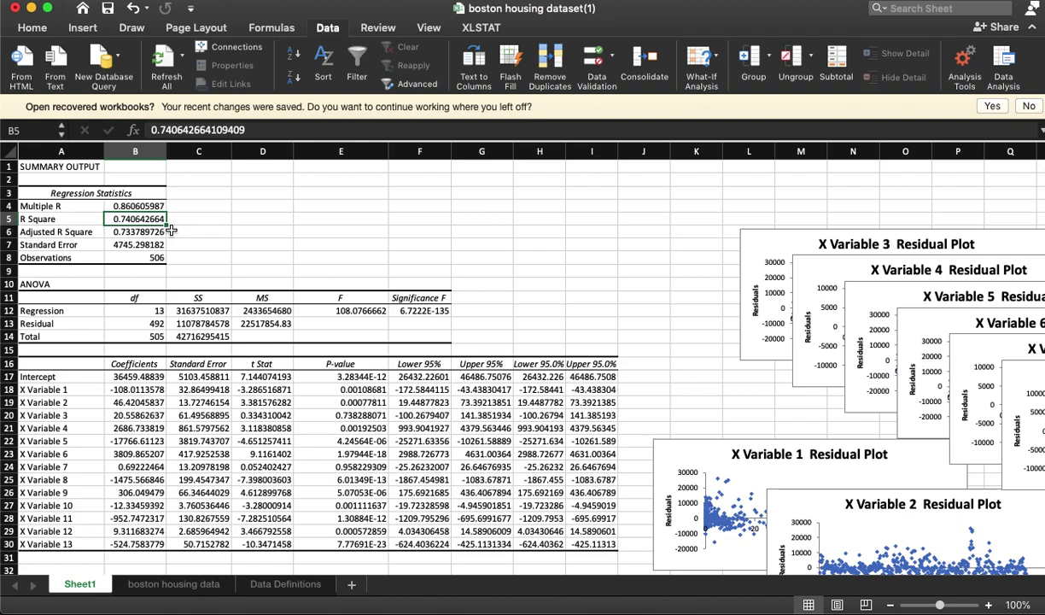
pyautogui.click(152, 232)
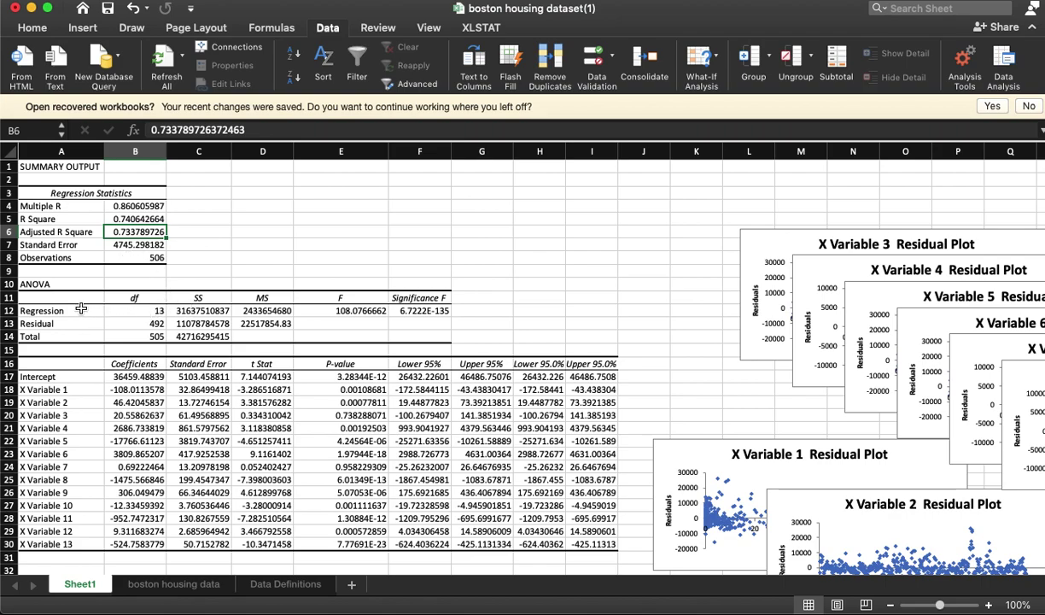
pyautogui.moveTo(64, 310); pyautogui.dragTo(420, 313)
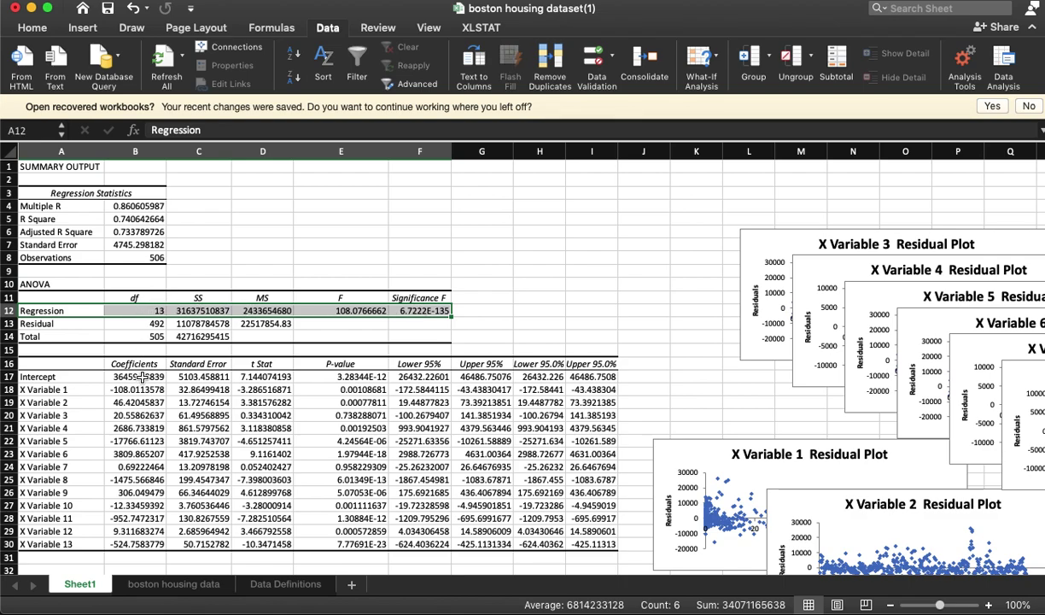
pyautogui.moveTo(142, 376); pyautogui.dragTo(136, 544)
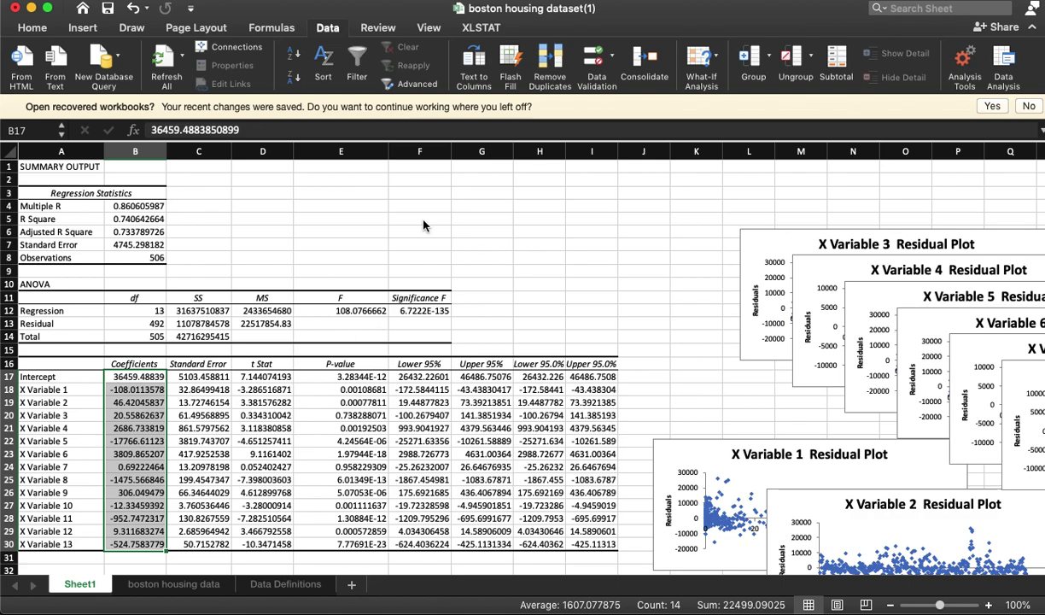
pyautogui.click(355, 314)
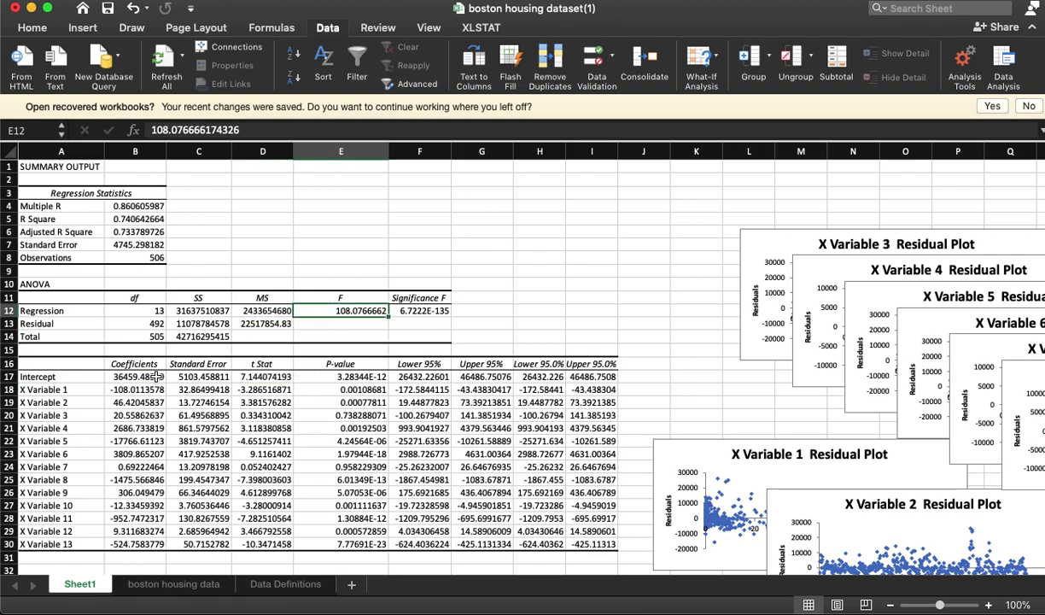
pyautogui.moveTo(148, 376); pyautogui.dragTo(150, 541)
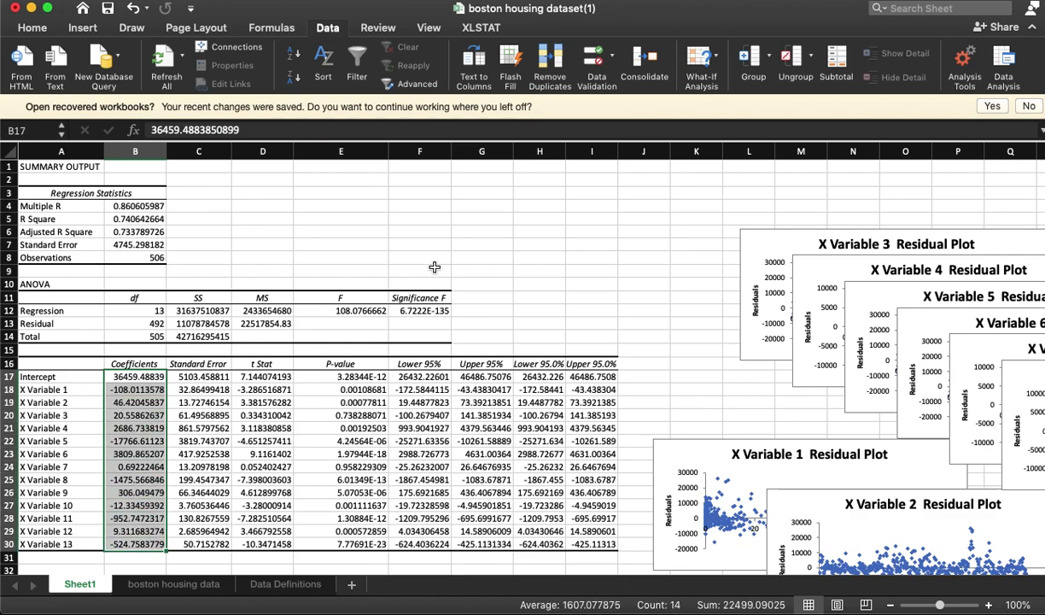
pyautogui.click(85, 399)
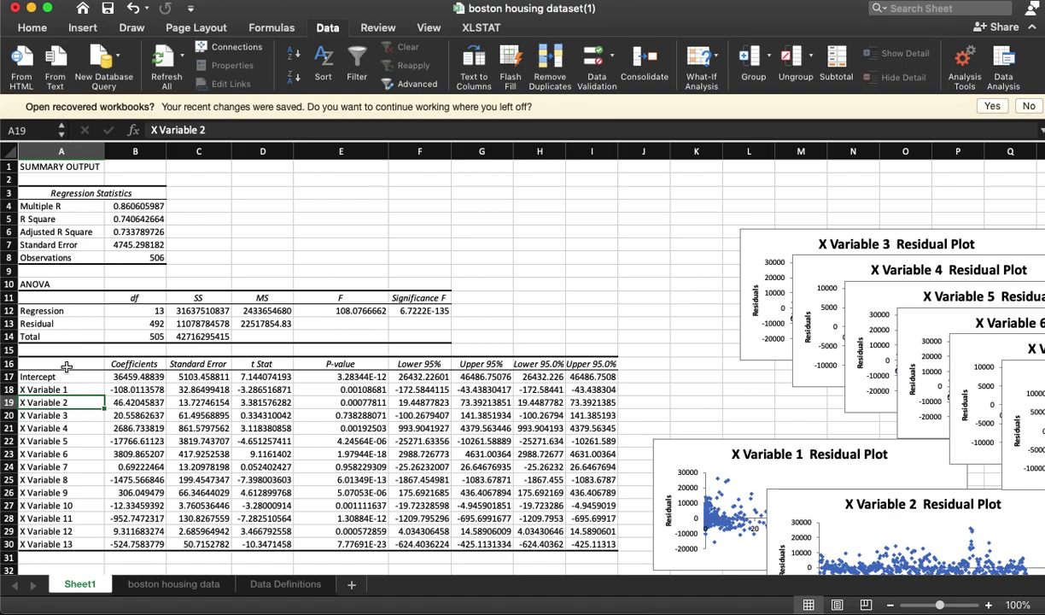
pyautogui.moveTo(66, 367); pyautogui.dragTo(556, 544)
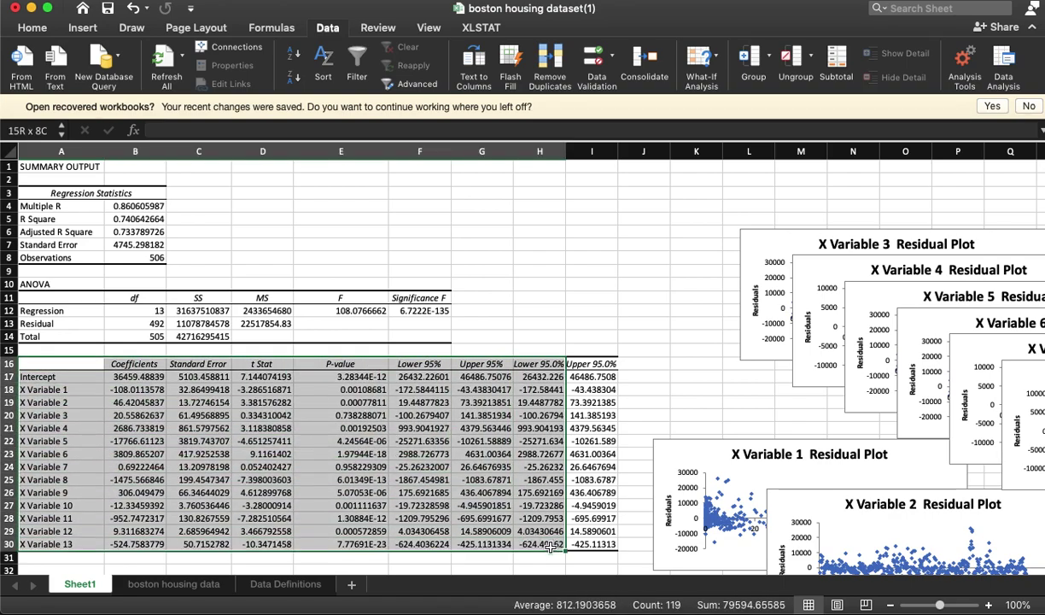
pyautogui.click(478, 529)
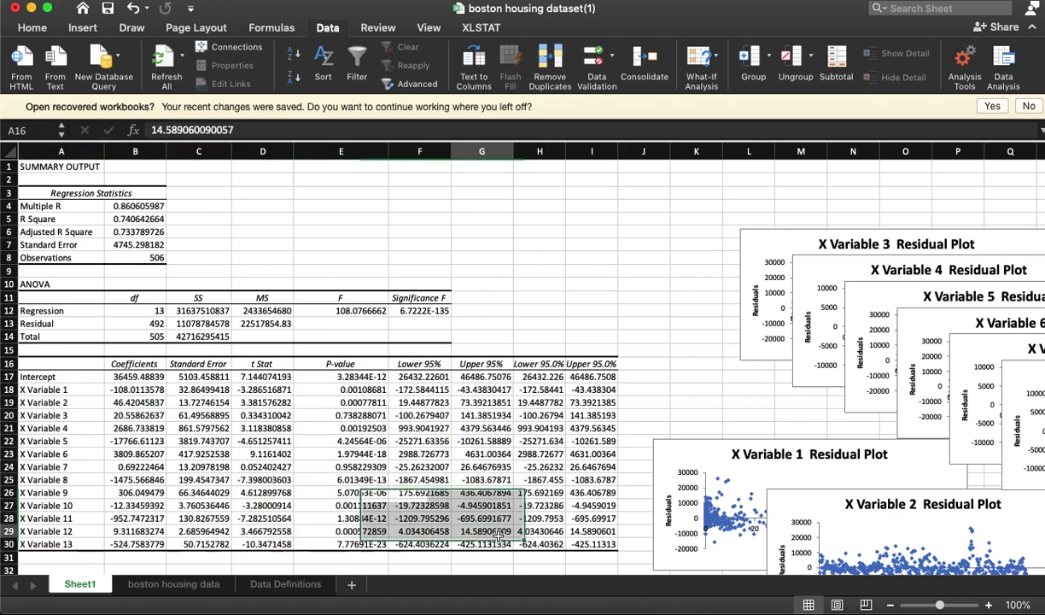
pyautogui.click(60, 376)
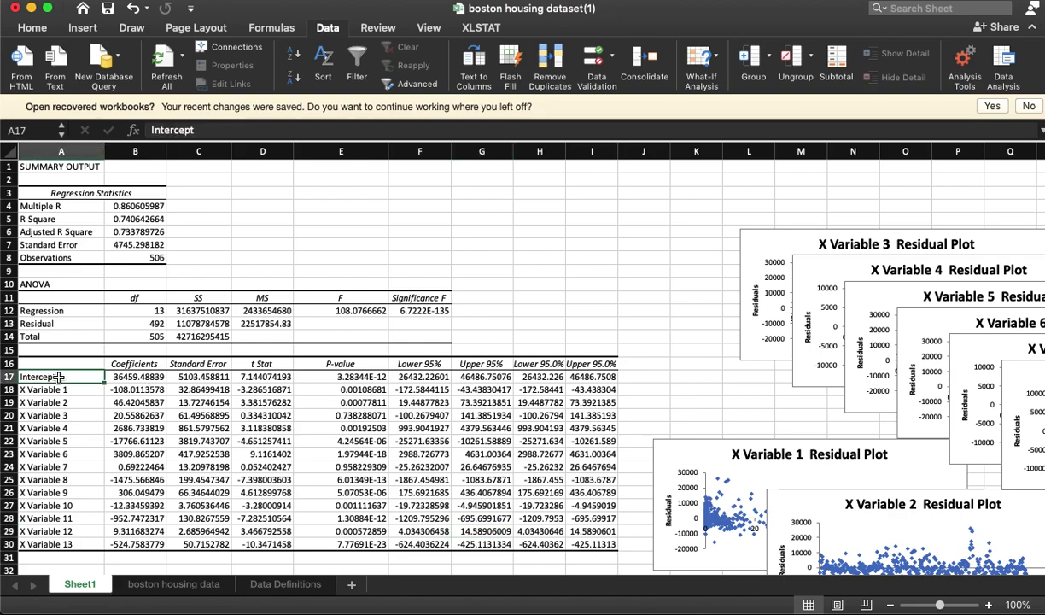
pyautogui.click(124, 376)
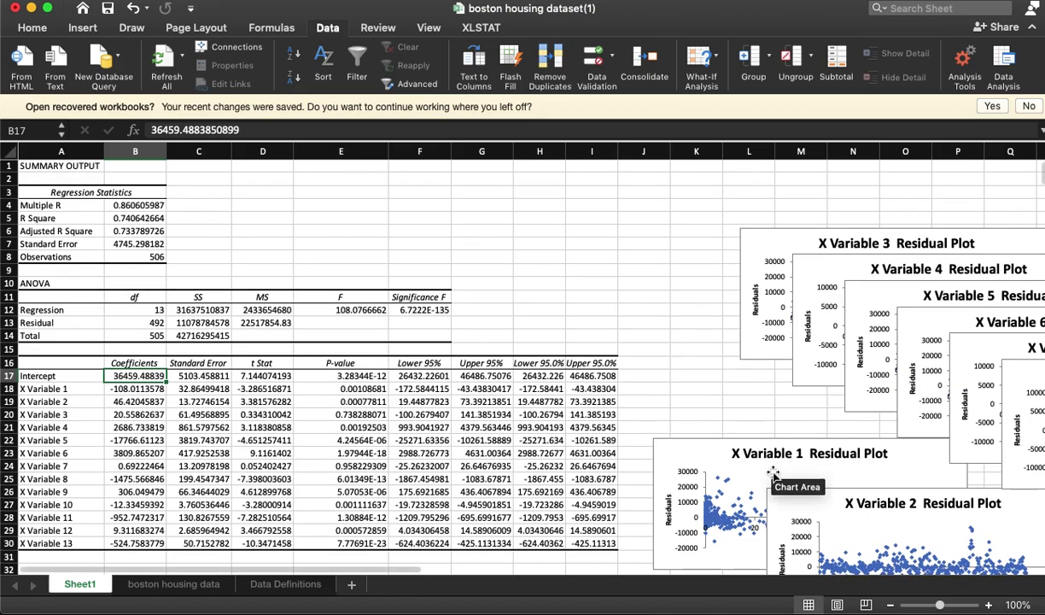
pyautogui.scroll(-4, 628, 379)
pyautogui.scroll(-10, 628, 378)
pyautogui.scroll(13, 630, 378)
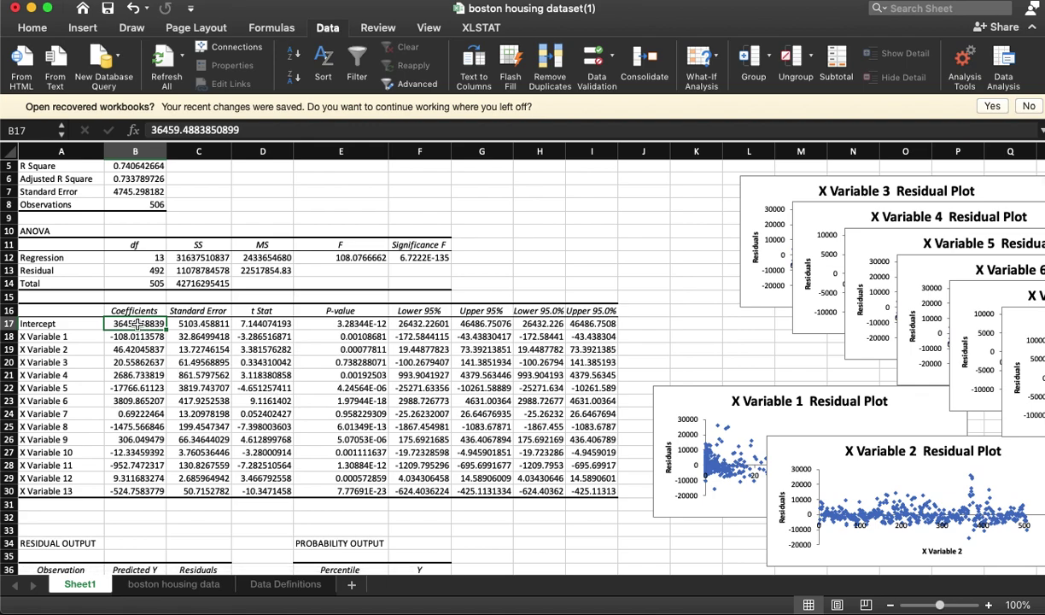
pyautogui.moveTo(90, 336); pyautogui.dragTo(265, 478)
# Step: Copy the header names CRIM through LSTAT from the boston housing data sheet
pyautogui.click(170, 585)
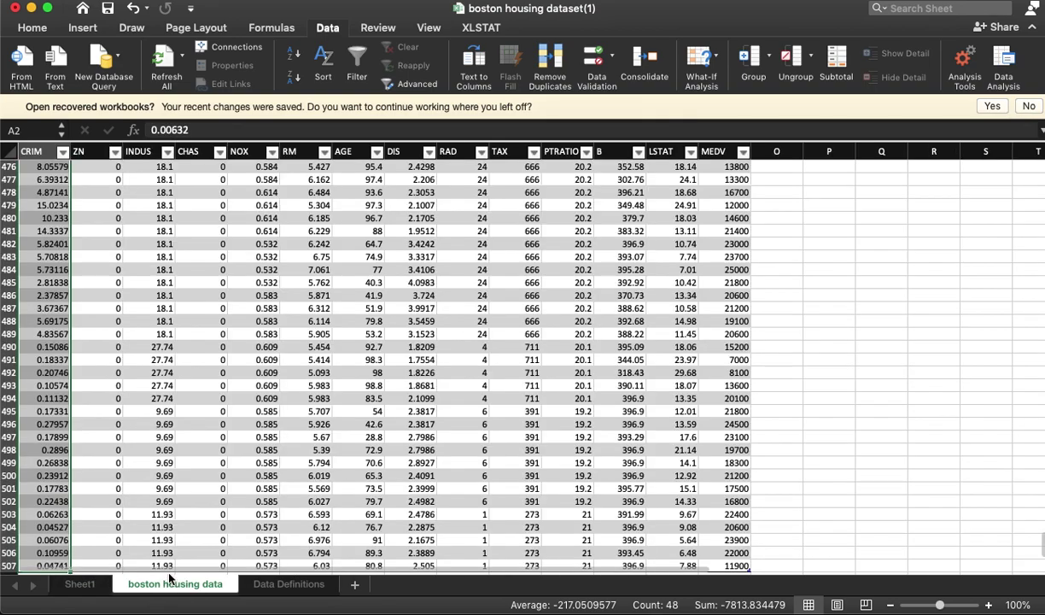
pyautogui.scroll(5, 349, 362)
pyautogui.click(321, 342)
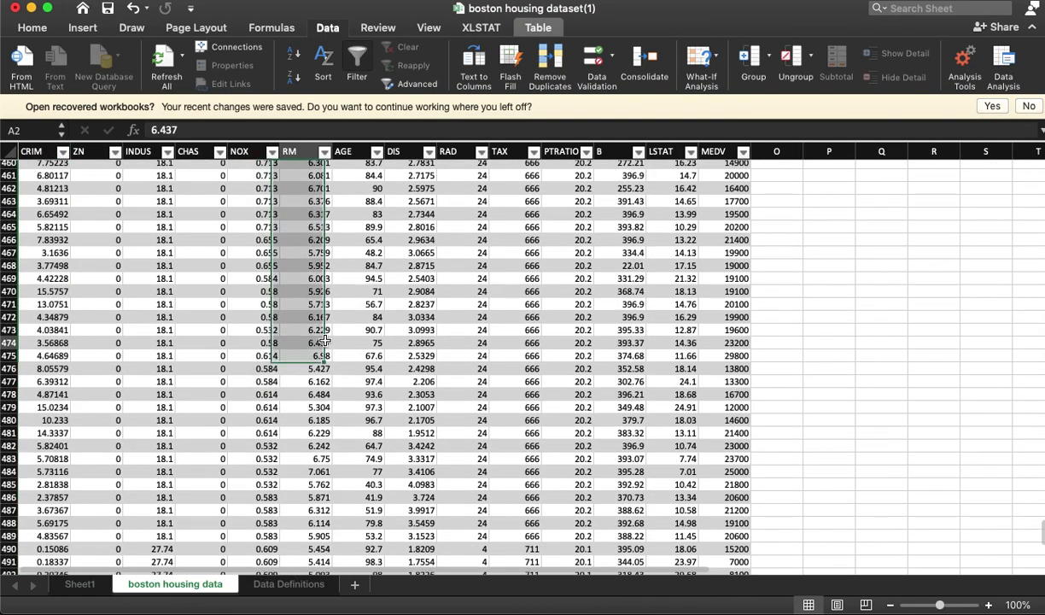
pyautogui.moveTo(37, 141); pyautogui.dragTo(327, 187)
pyautogui.click(206, 281)
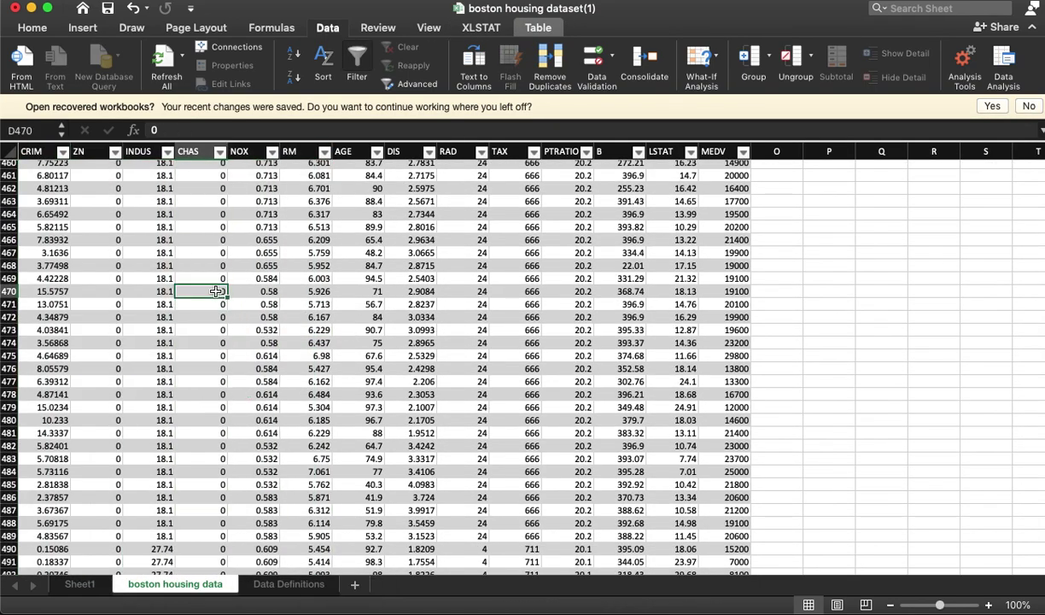
pyautogui.hotkey('ctrl', 'Up')
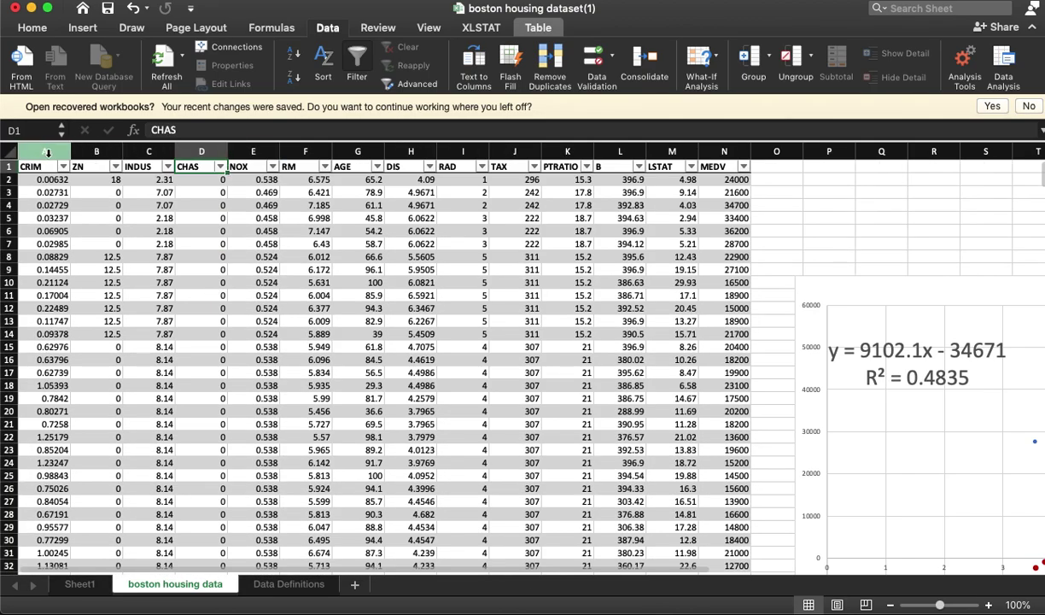
pyautogui.moveTo(38, 166); pyautogui.dragTo(656, 165)
pyautogui.press('super+c')
# Step: Paste the names transposed over the X Variable labels starting at A18 on Sheet1
pyautogui.click(86, 584)
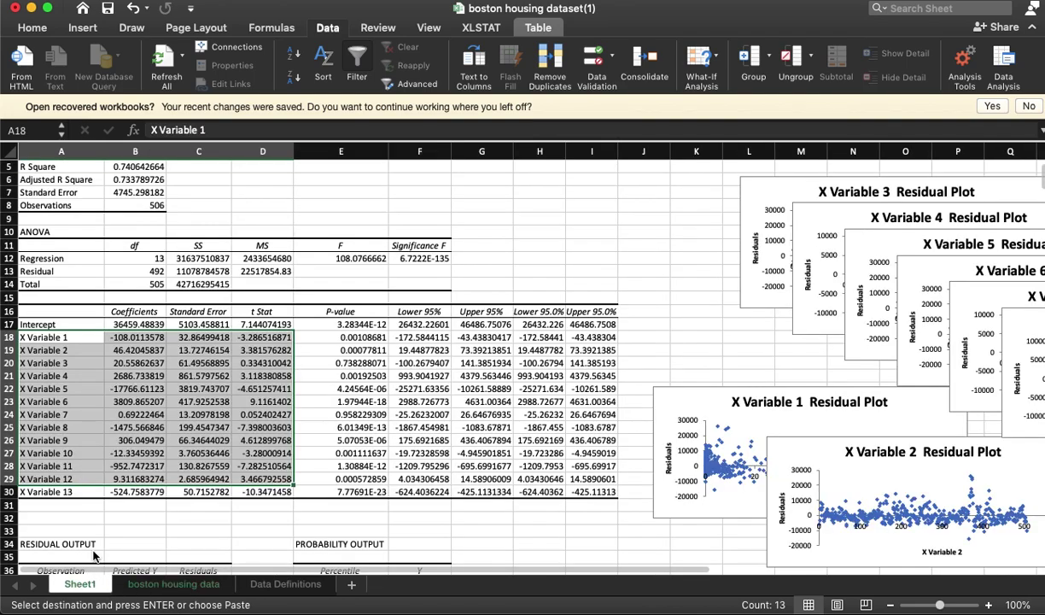
pyautogui.click(60, 339)
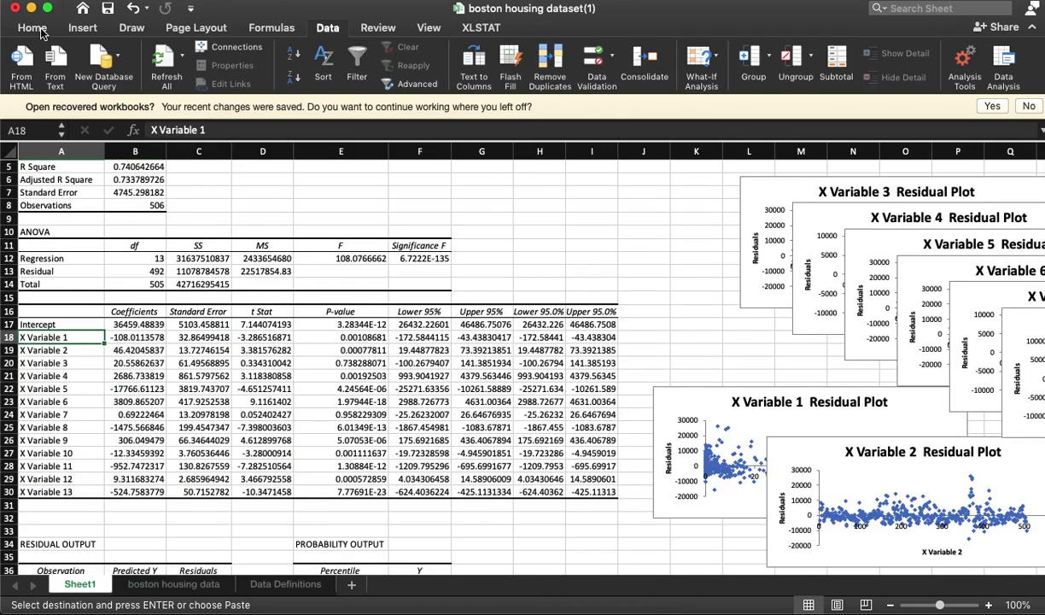
pyautogui.click(38, 28)
pyautogui.click(40, 55)
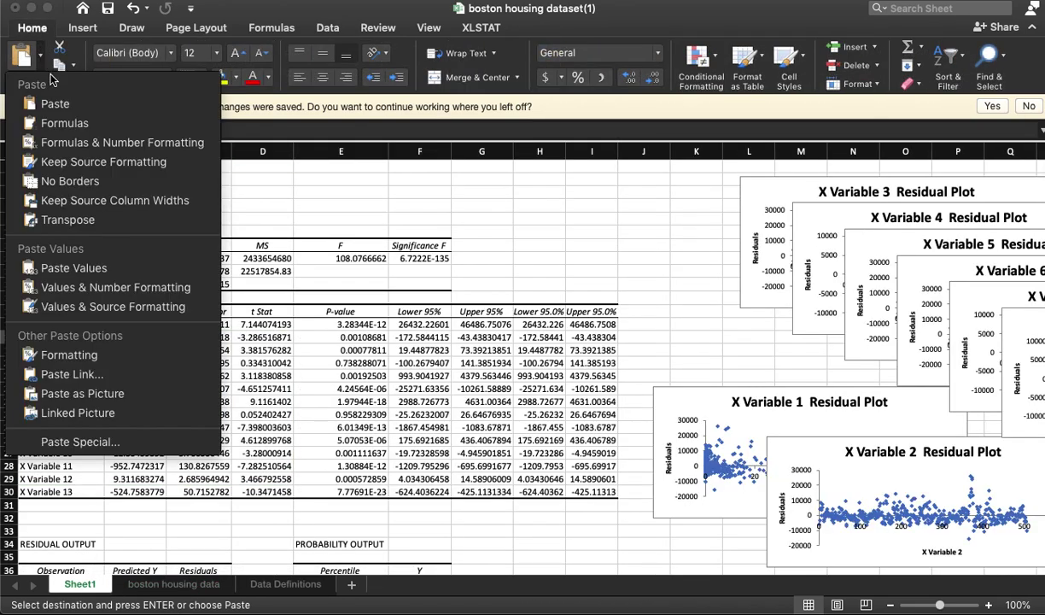
pyautogui.click(89, 222)
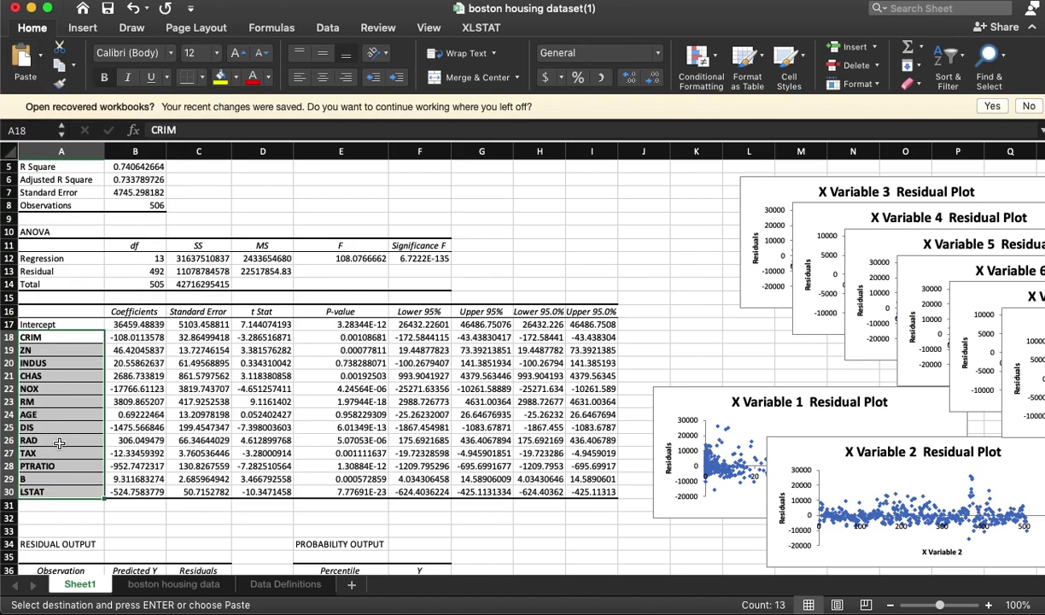
pyautogui.click(141, 514)
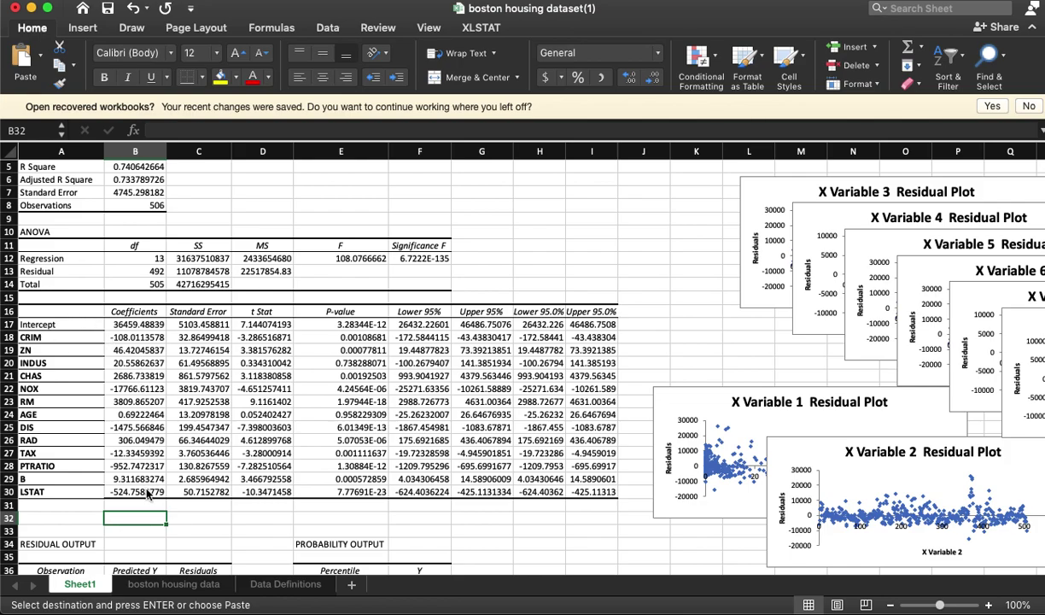
pyautogui.scroll(-10, 163, 504)
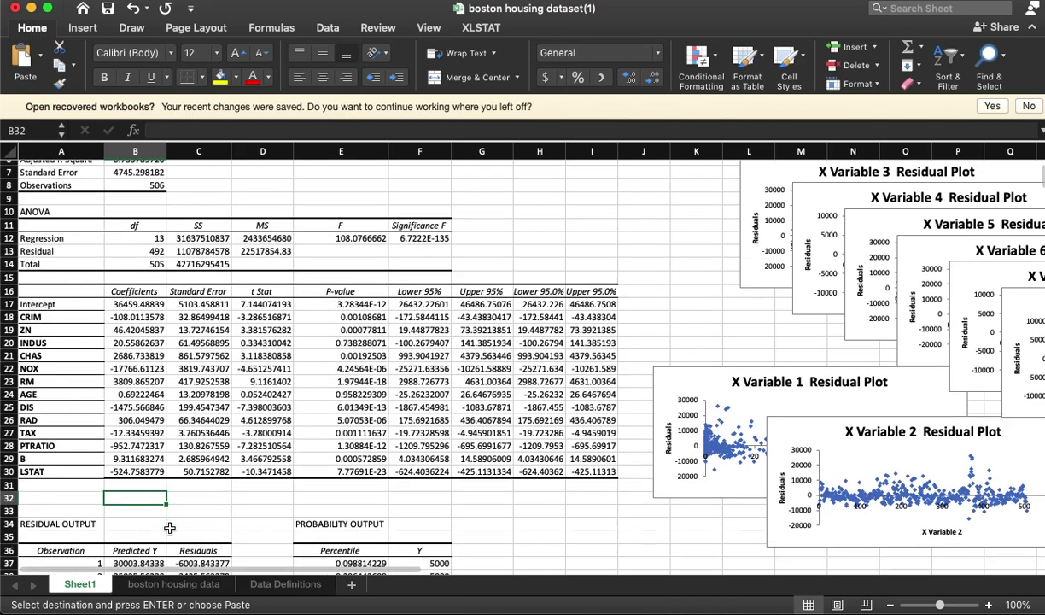
pyautogui.scroll(10, 170, 528)
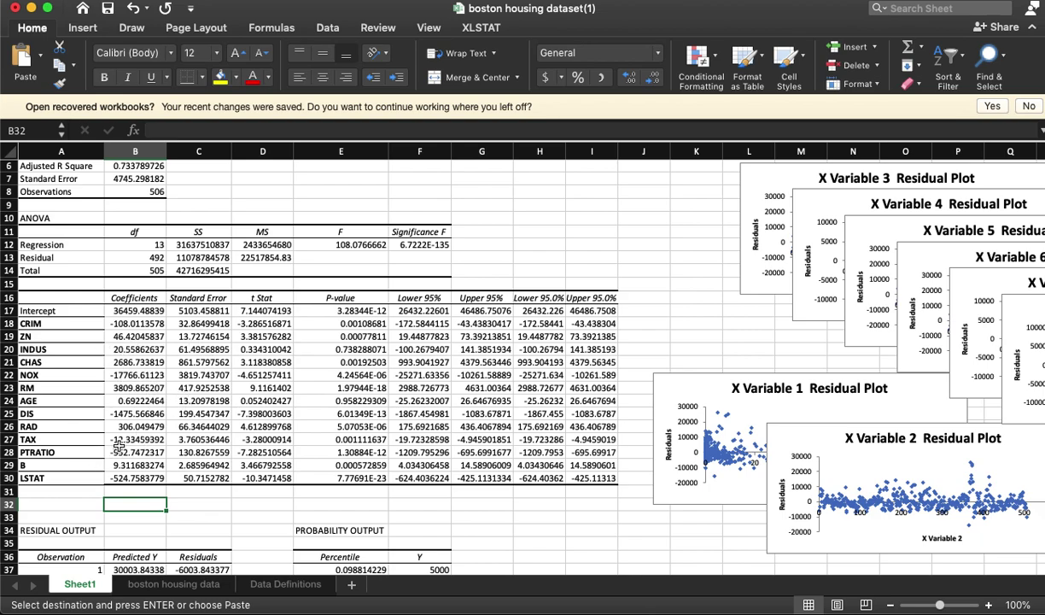
pyautogui.click(265, 347)
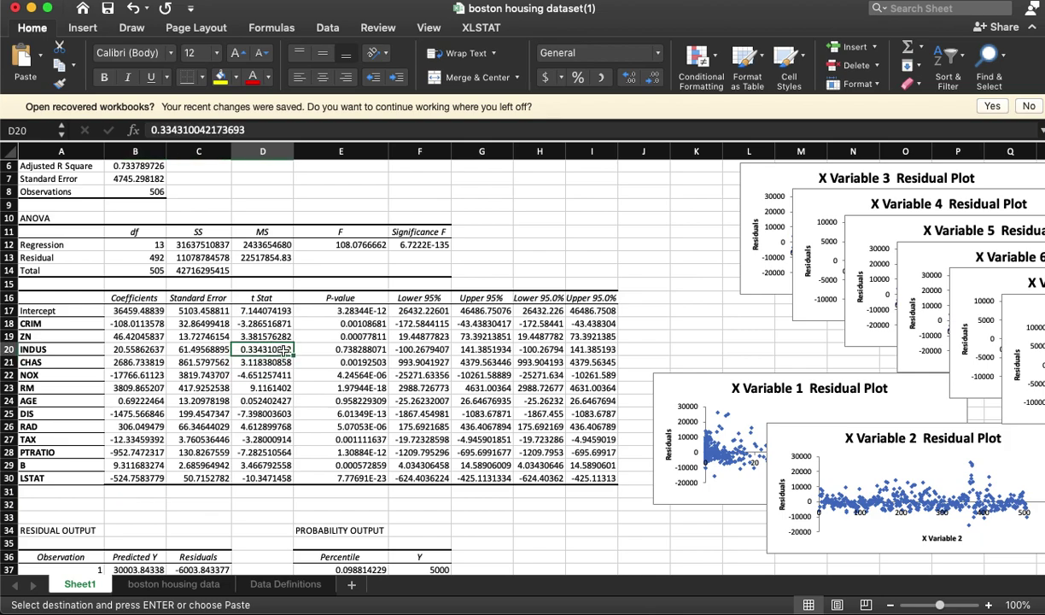
pyautogui.click(256, 297)
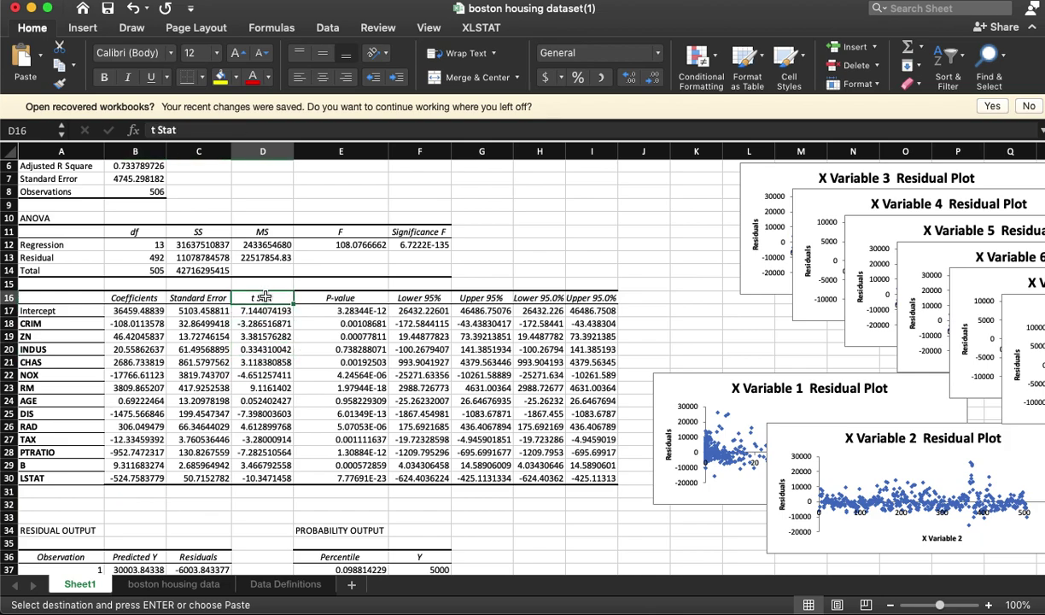
pyautogui.moveTo(278, 298); pyautogui.dragTo(278, 481)
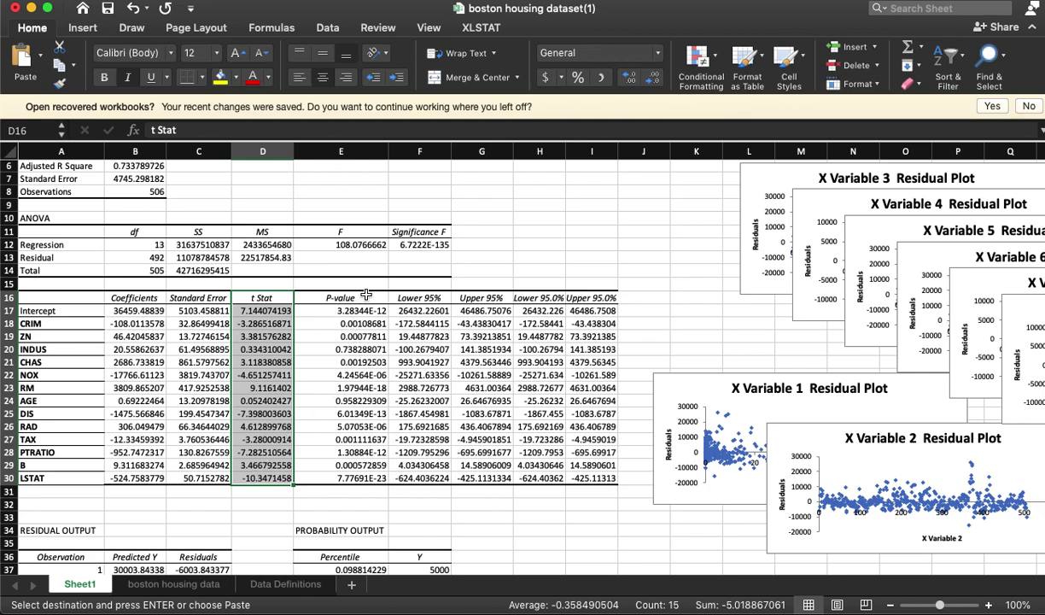
pyautogui.moveTo(368, 297); pyautogui.dragTo(363, 478)
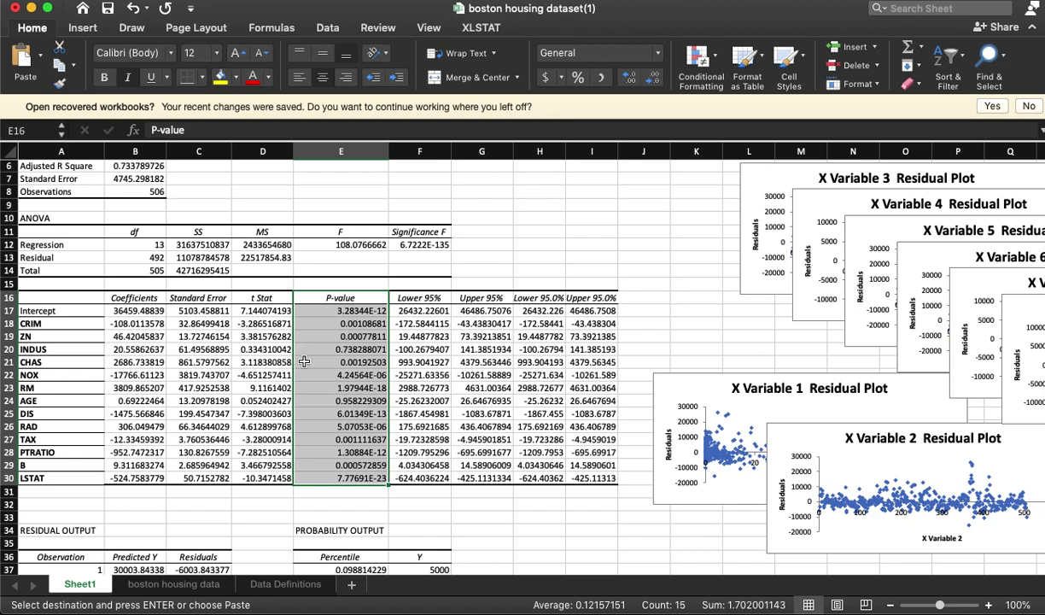
pyautogui.click(368, 298)
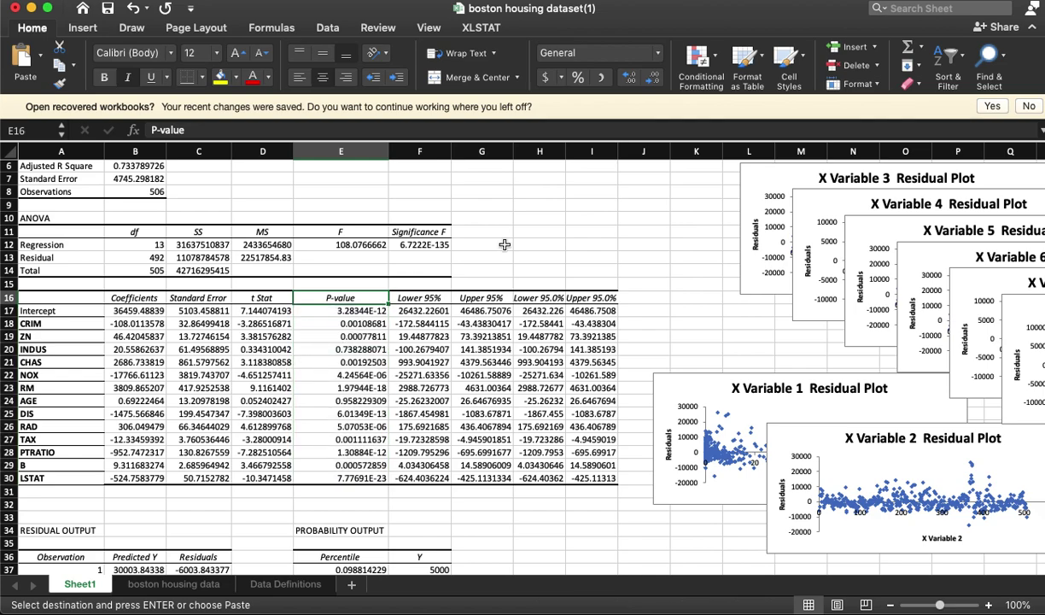
pyautogui.moveTo(81, 295); pyautogui.dragTo(595, 297)
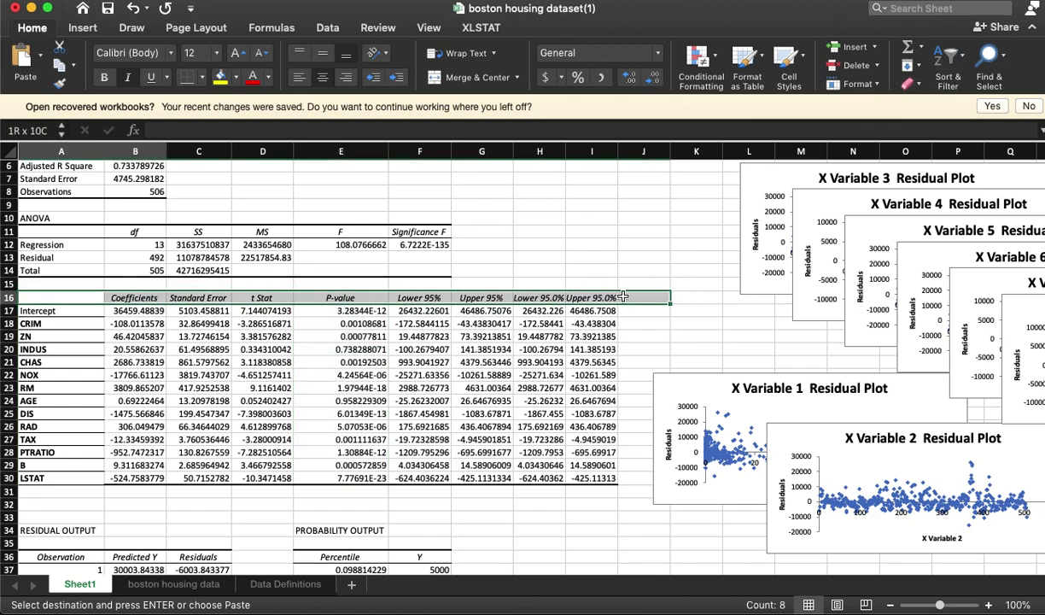
# Step: Add filters and sort the coefficients table by P-value, largest first
pyautogui.click(950, 58)
pyautogui.click(995, 153)
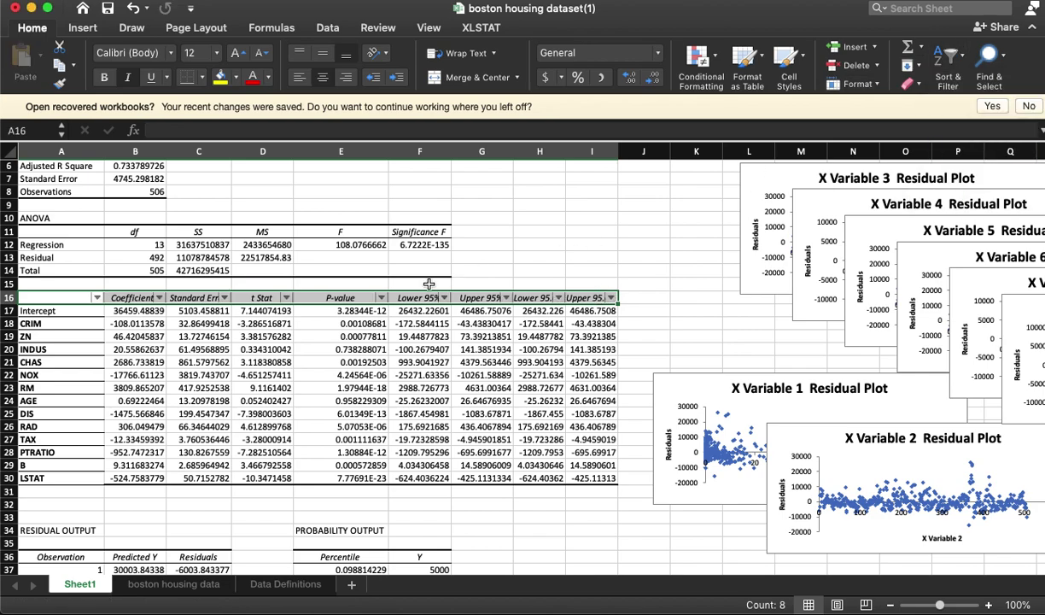
pyautogui.click(381, 298)
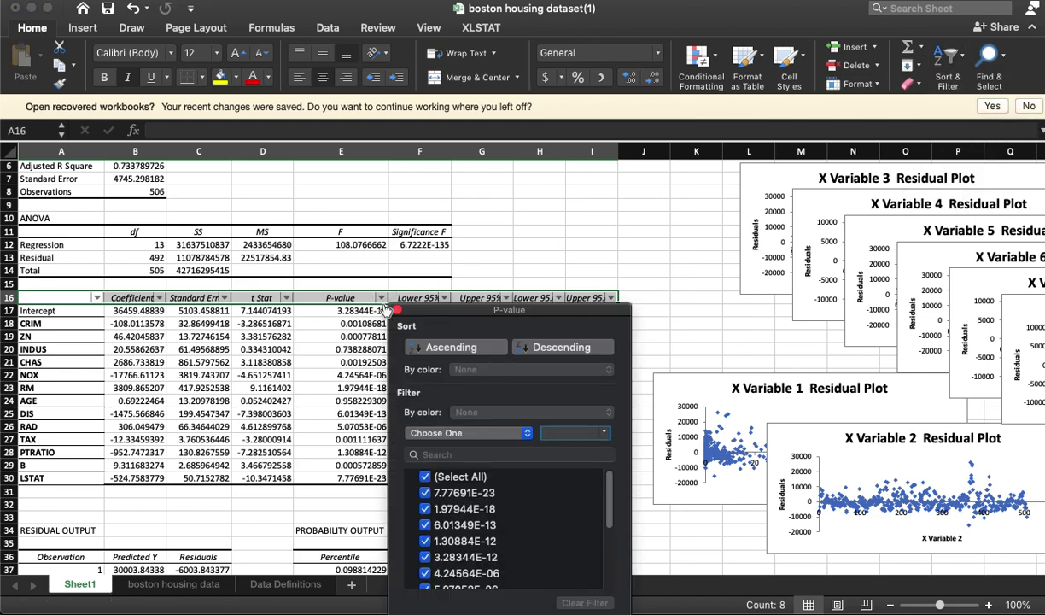
pyautogui.click(453, 350)
pyautogui.click(557, 347)
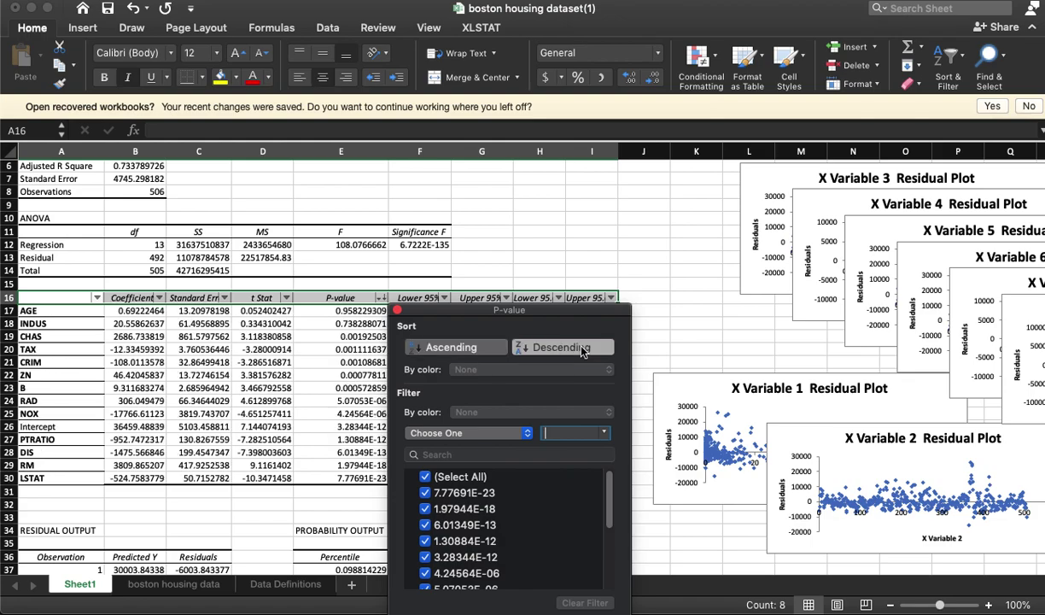
pyautogui.click(290, 402)
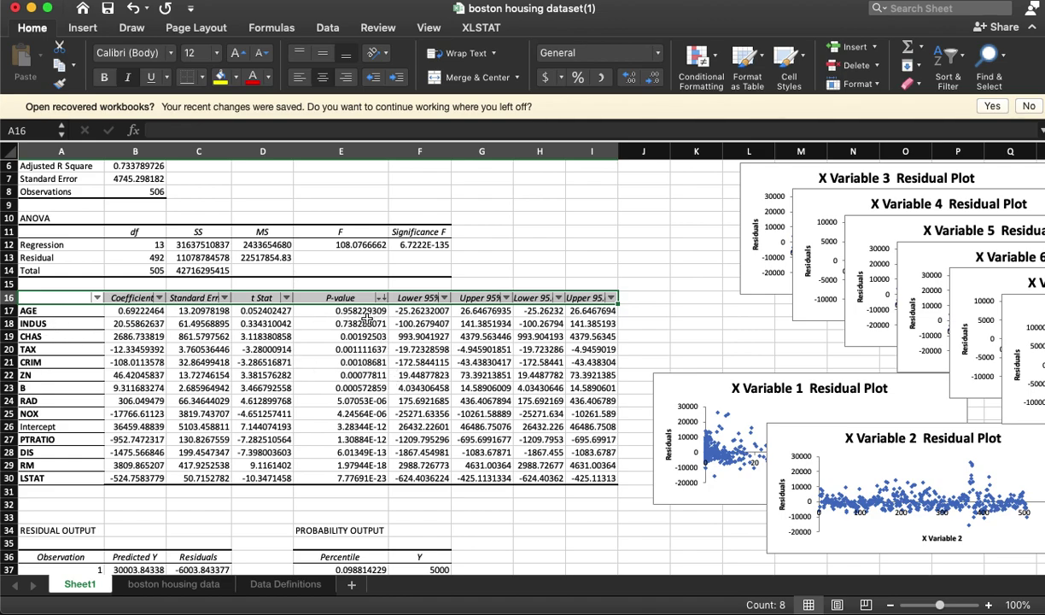
# Step: Note the INDUS row, then return to the boston housing data sheet
pyautogui.click(93, 324)
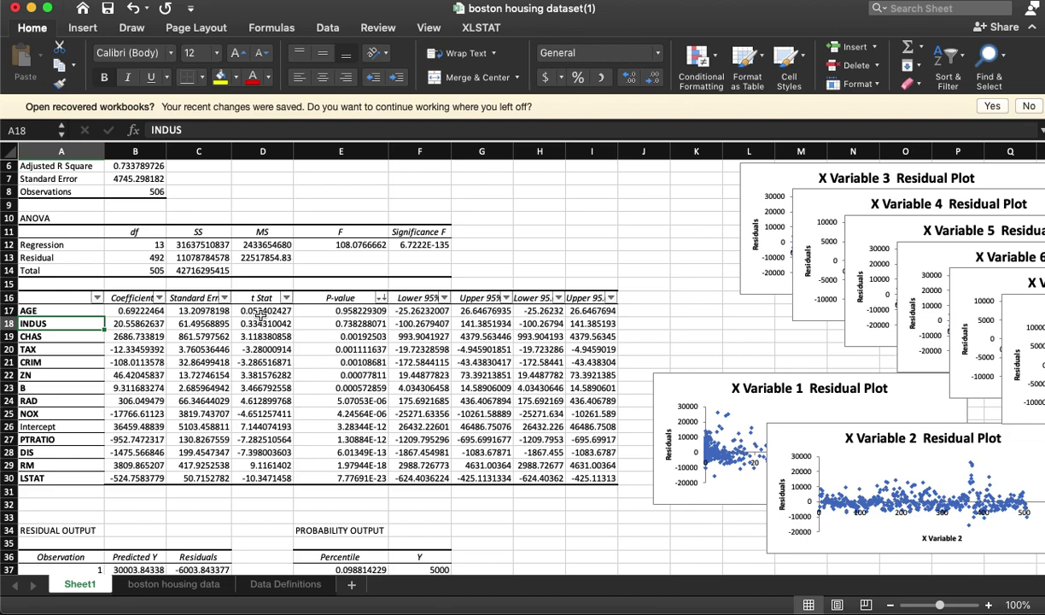
pyautogui.click(212, 588)
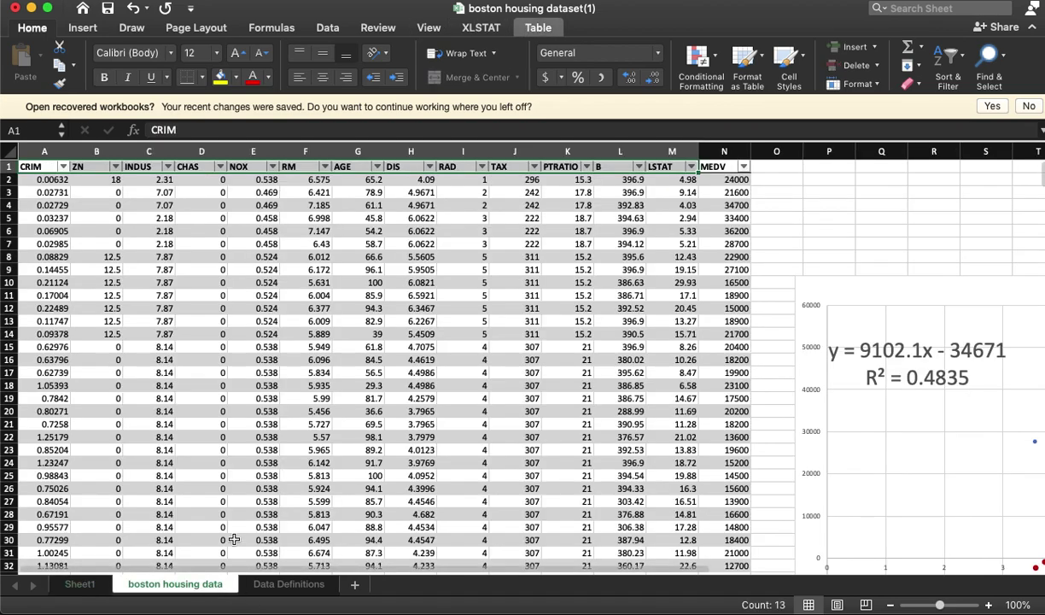
pyautogui.click(338, 394)
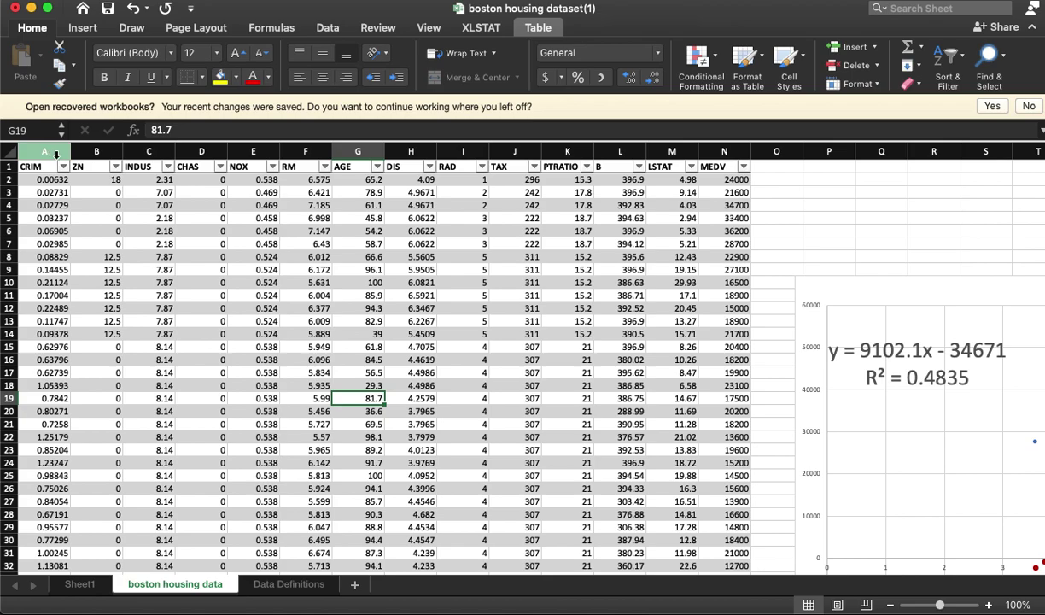
# Step: Cut the AGE column into column P and the INDUS column into column Q
pyautogui.click(356, 151)
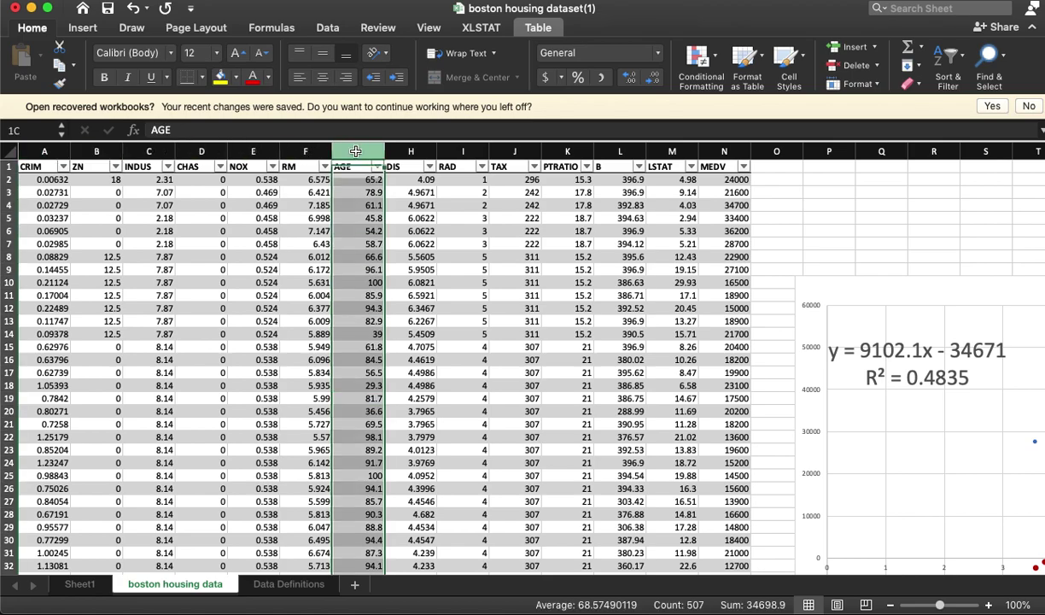
pyautogui.rightClick(357, 151)
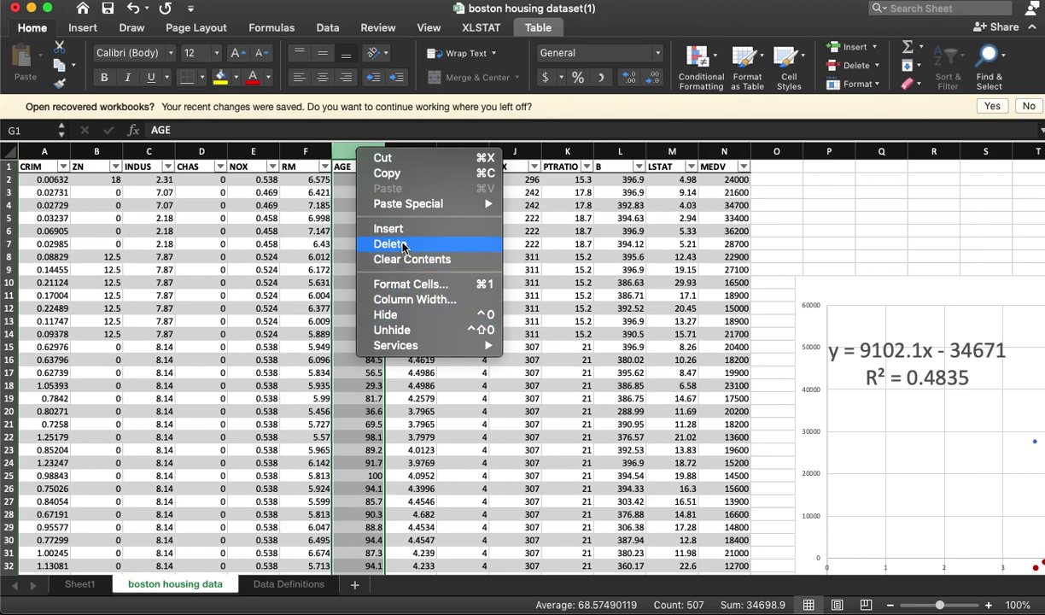
pyautogui.click(383, 158)
pyautogui.click(829, 152)
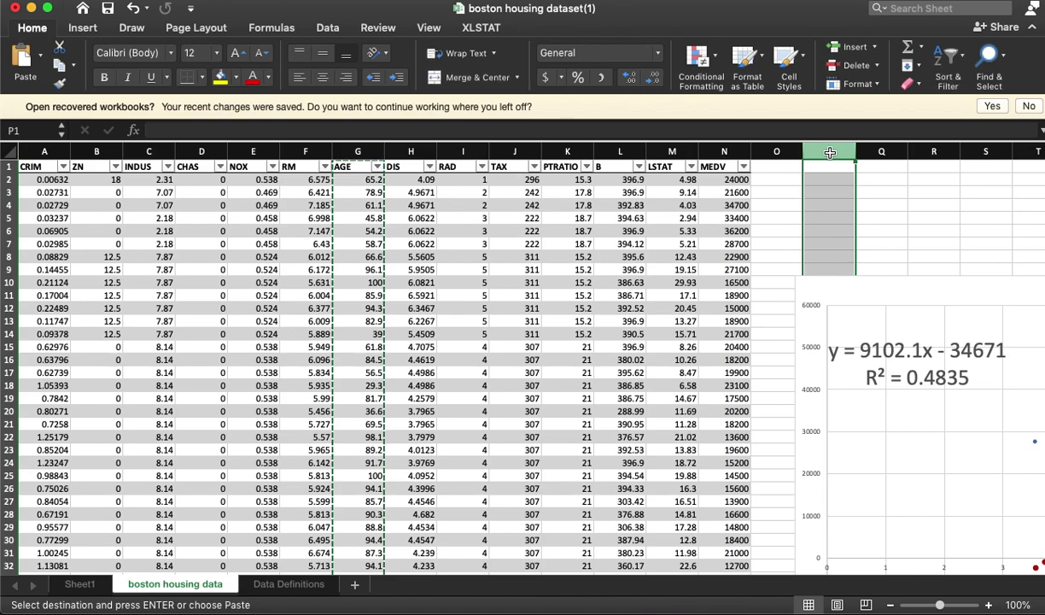
pyautogui.press('super+v')
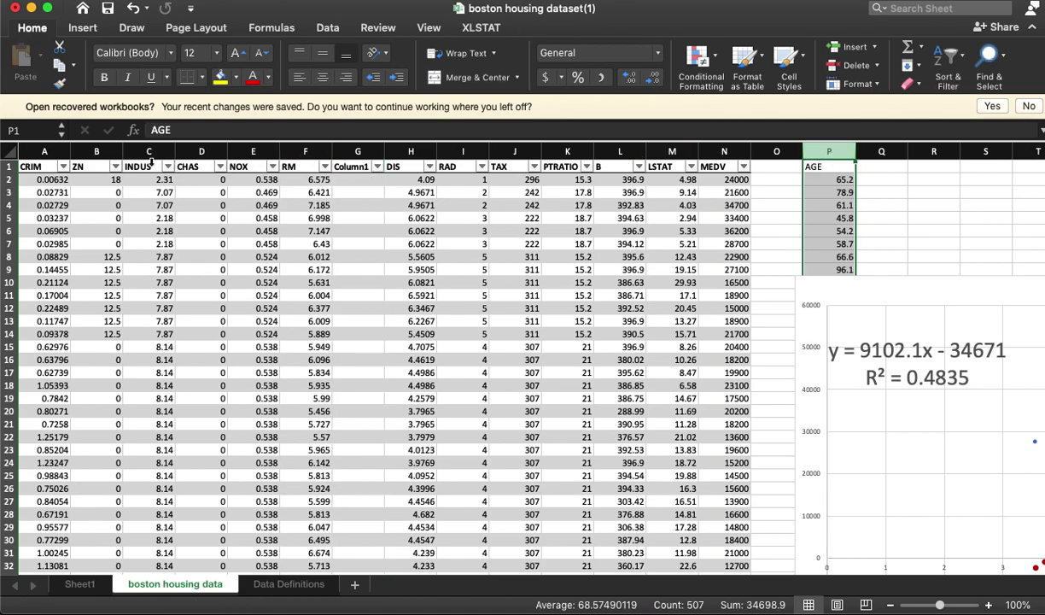
pyautogui.click(149, 158)
pyautogui.press('super+x')
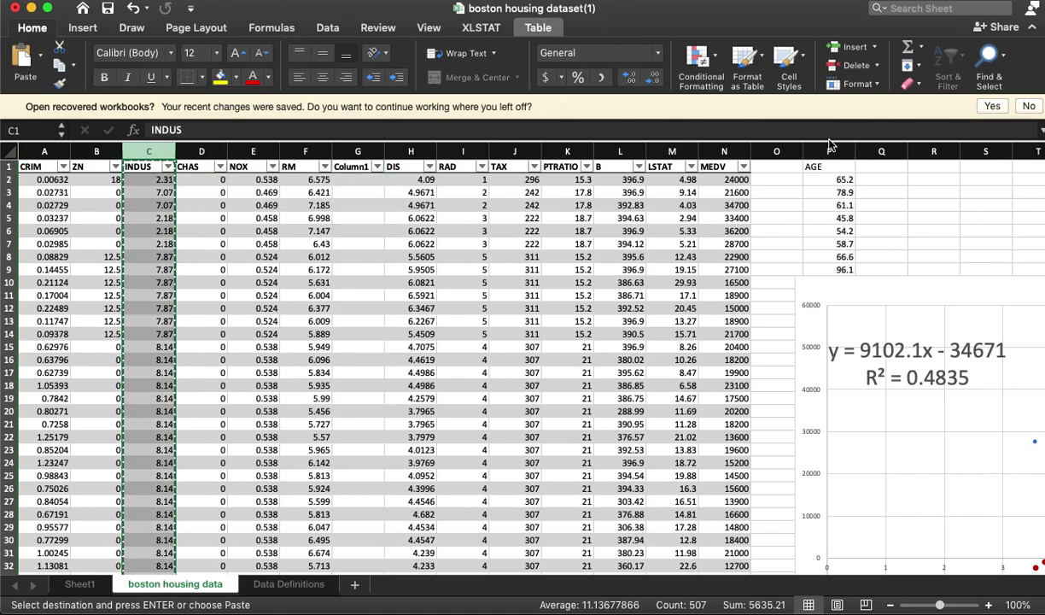
pyautogui.click(871, 152)
pyautogui.press('super+v')
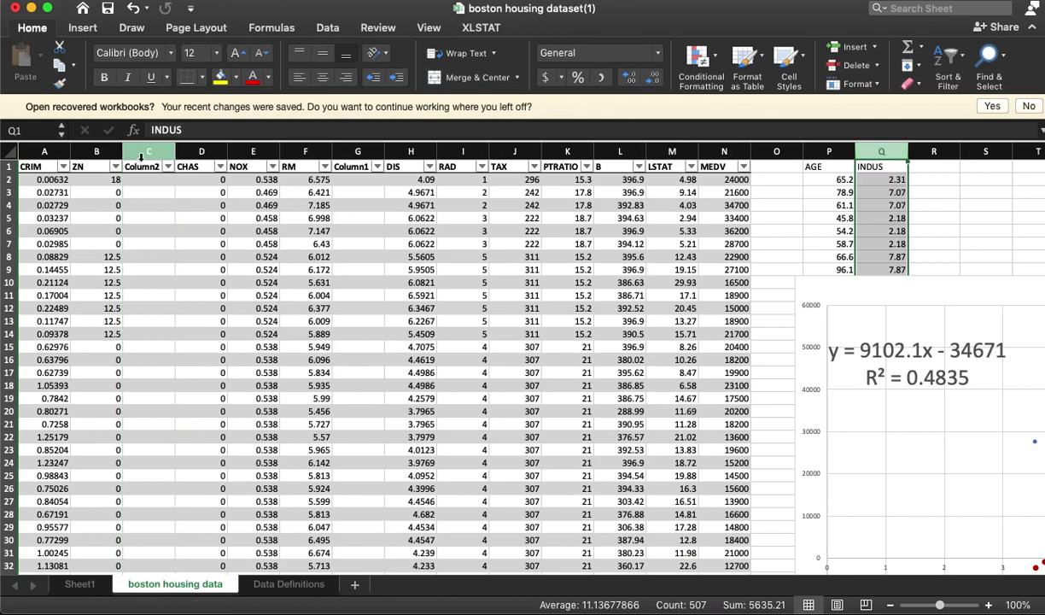
# Step: Delete the empty Column2 and Column1 from the data table
pyautogui.rightClick(152, 151)
pyautogui.click(182, 231)
pyautogui.click(322, 151)
pyautogui.rightClick(318, 151)
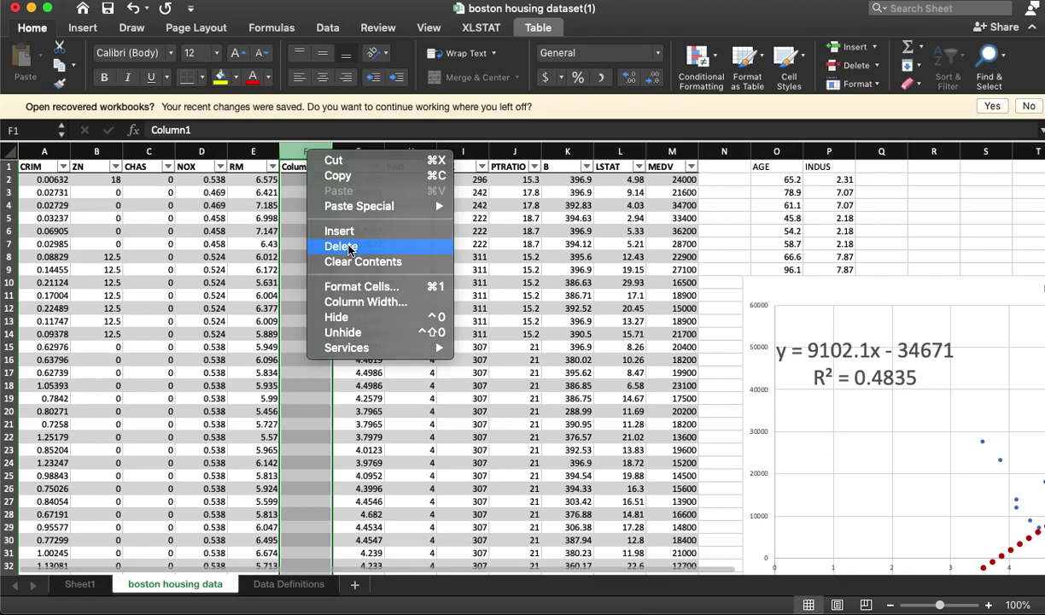
pyautogui.click(341, 238)
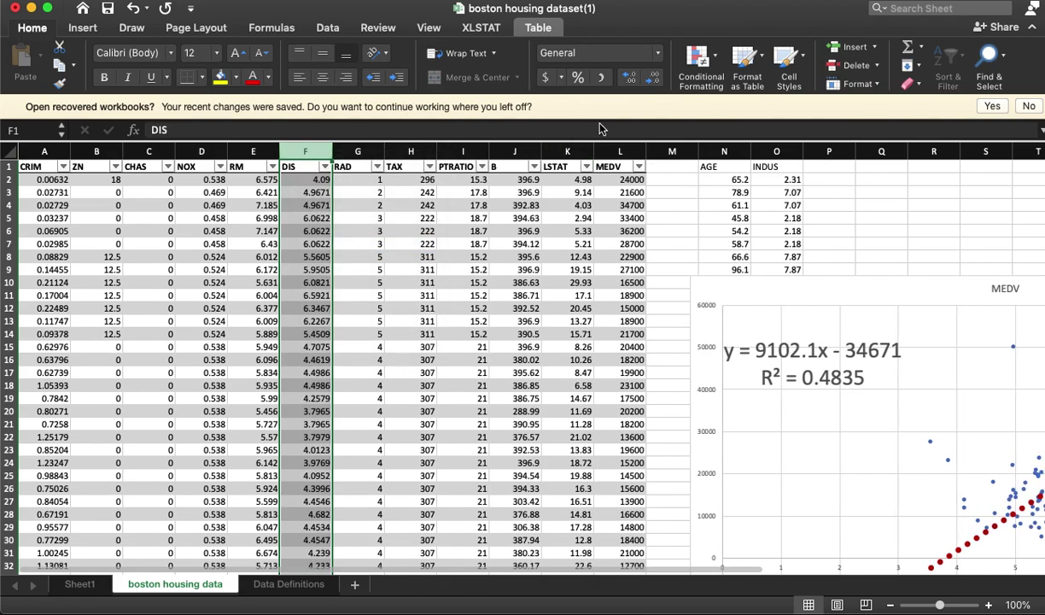
# Step: Start a Regression analysis with the MEDV values L2:L507 as the Y range
pyautogui.click(327, 29)
pyautogui.click(992, 64)
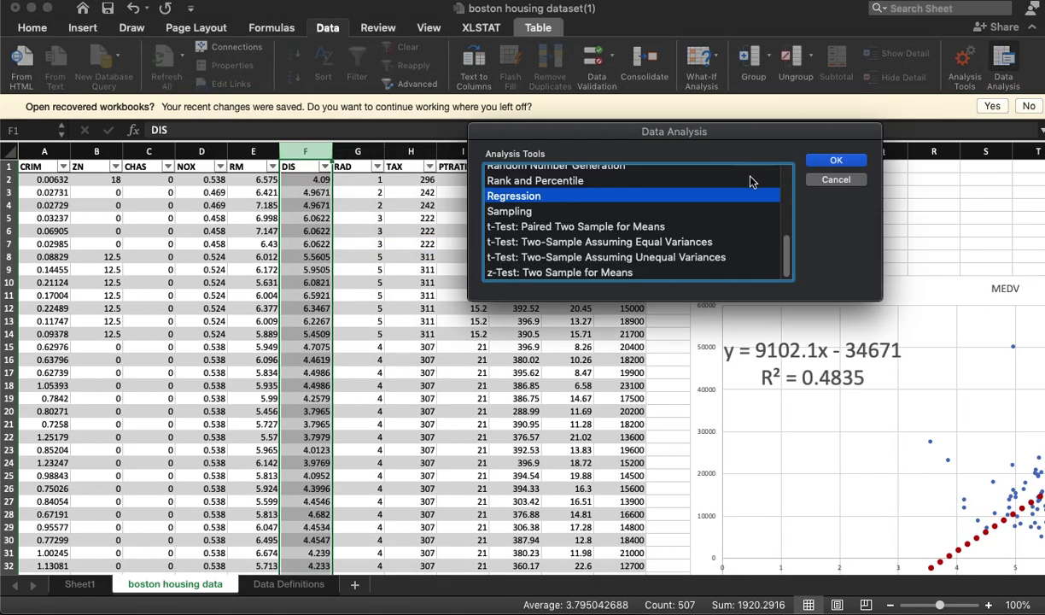
pyautogui.click(833, 160)
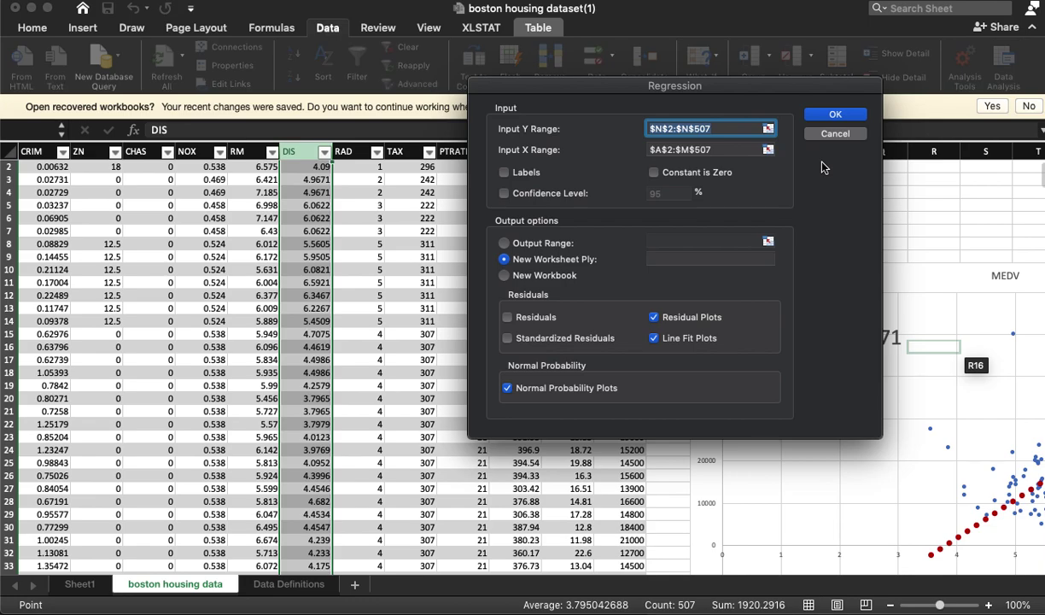
pyautogui.click(768, 128)
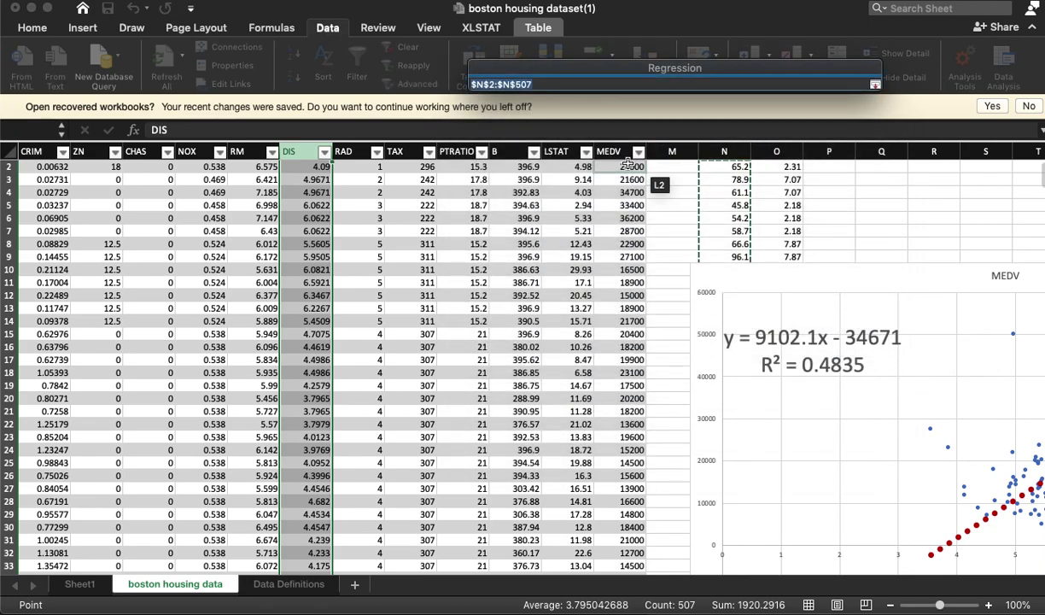
pyautogui.click(620, 152)
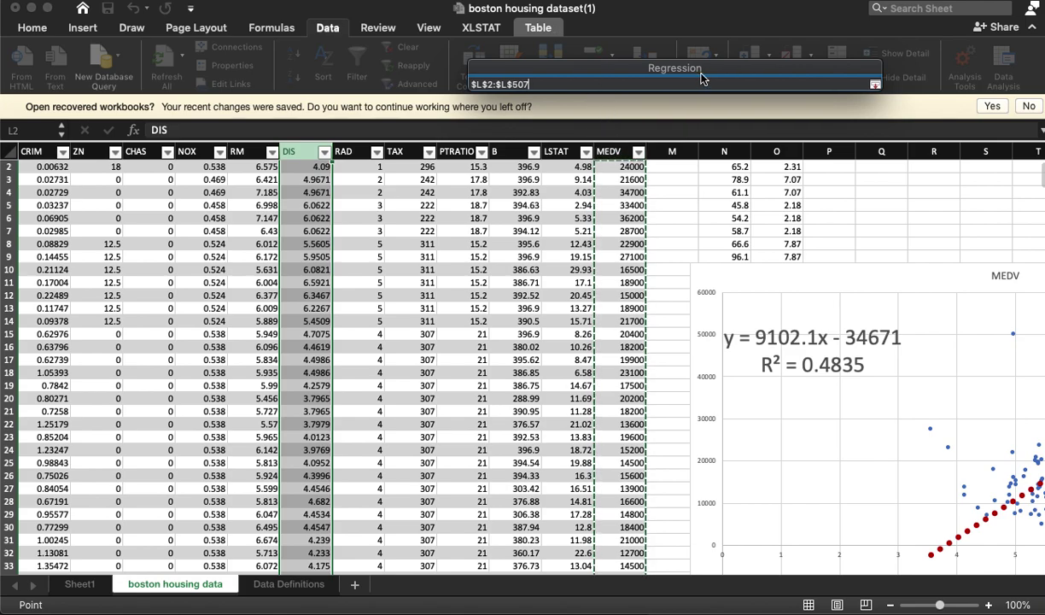
# Step: Set X range A2:K507, turn off residual and line fit plots, and run the regression
pyautogui.click(875, 84)
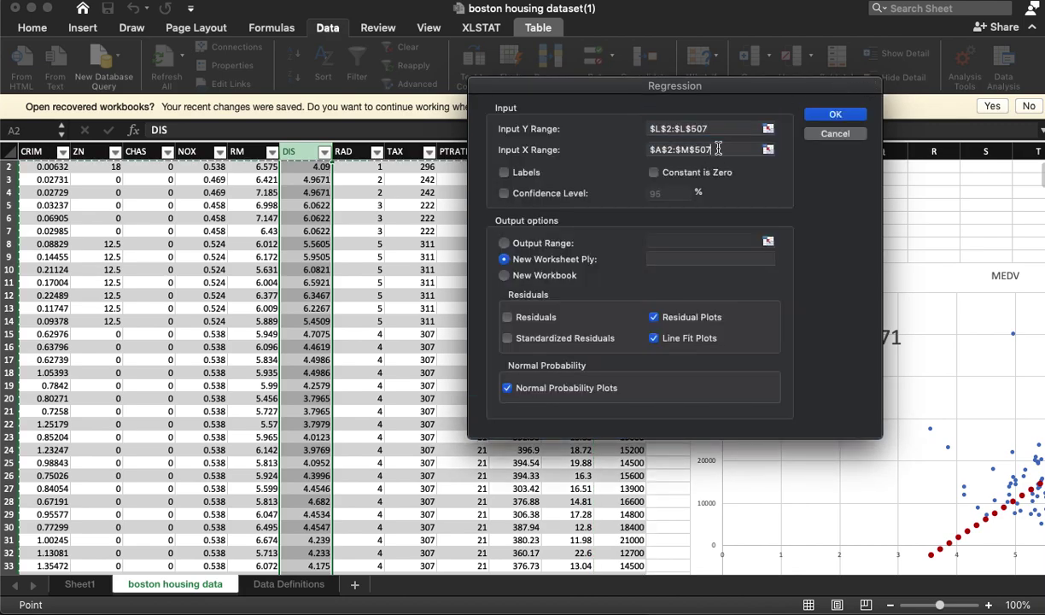
pyautogui.click(751, 150)
pyautogui.click(768, 151)
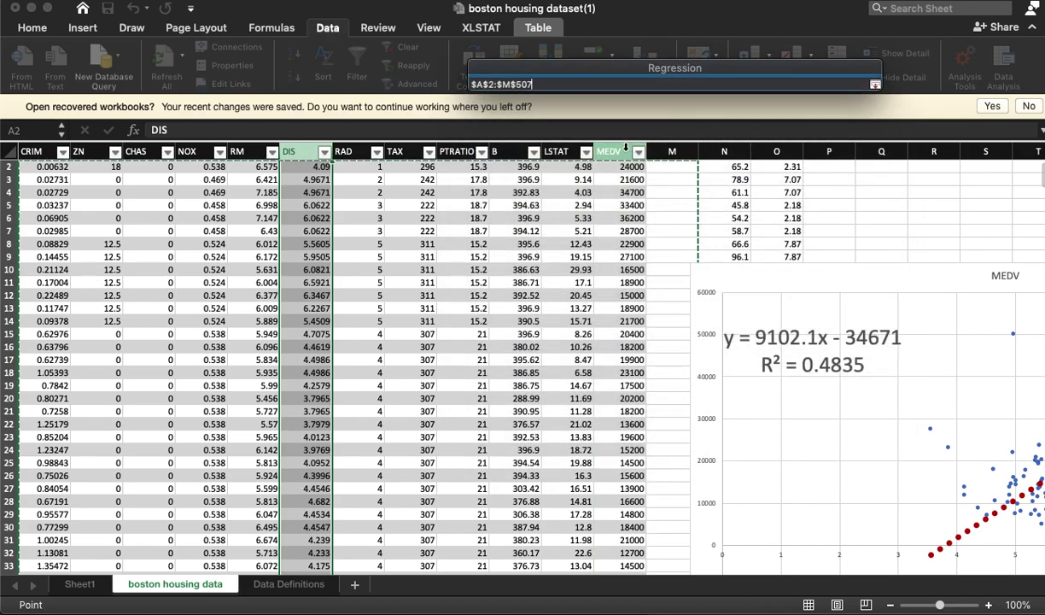
pyautogui.moveTo(559, 166); pyautogui.dragTo(39, 171)
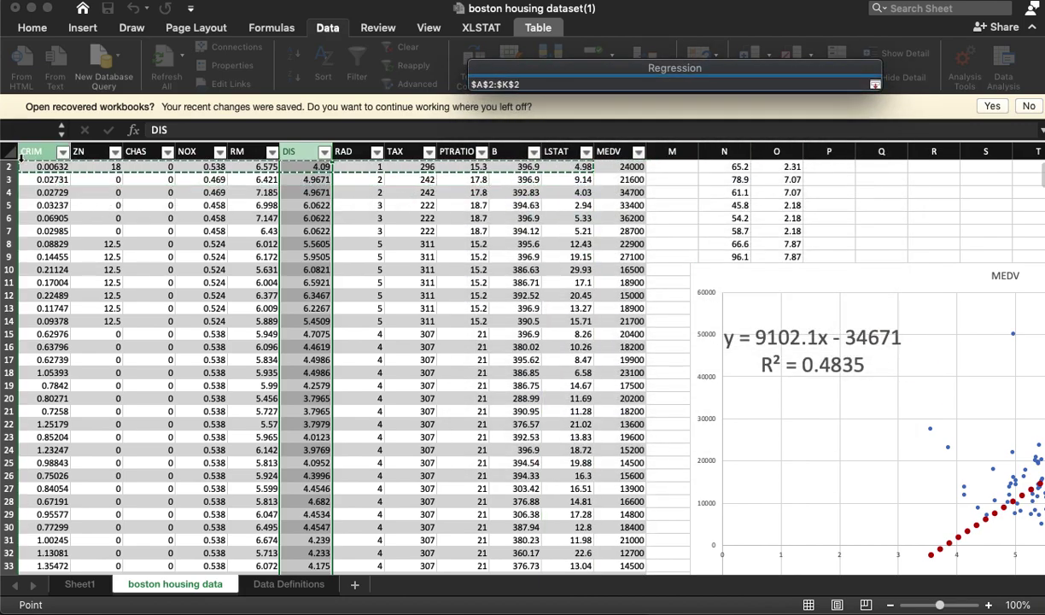
pyautogui.hotkey('ctrl', 'shift', 'Down')
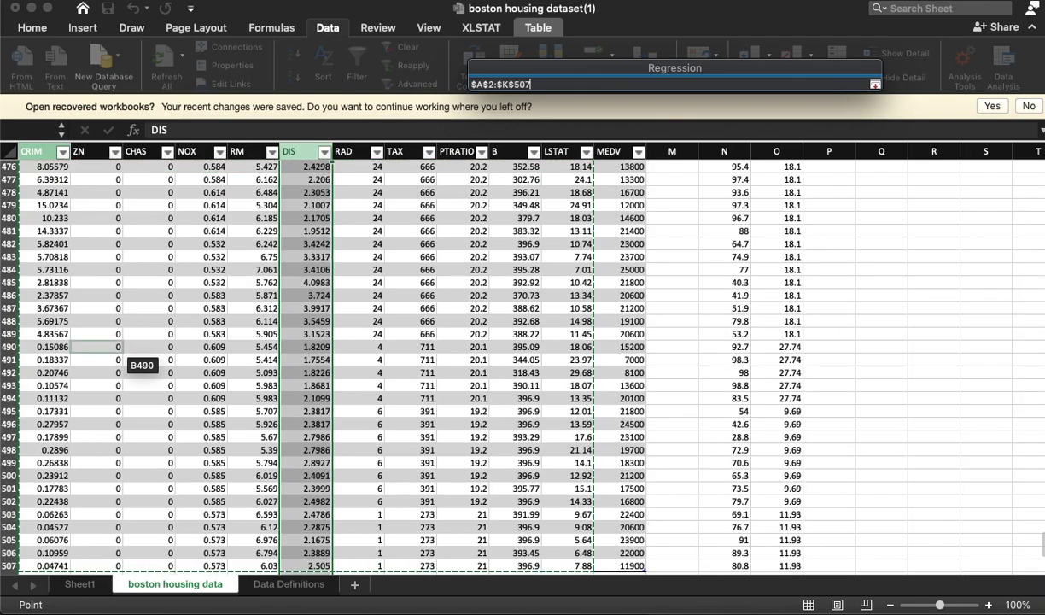
pyautogui.press('Return')
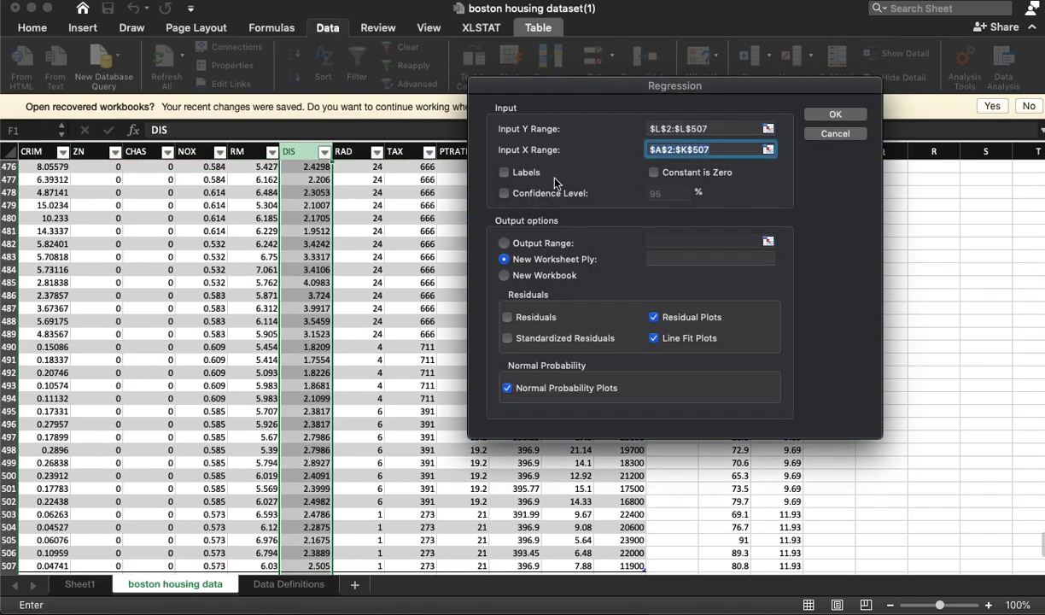
pyautogui.click(688, 320)
pyautogui.click(662, 337)
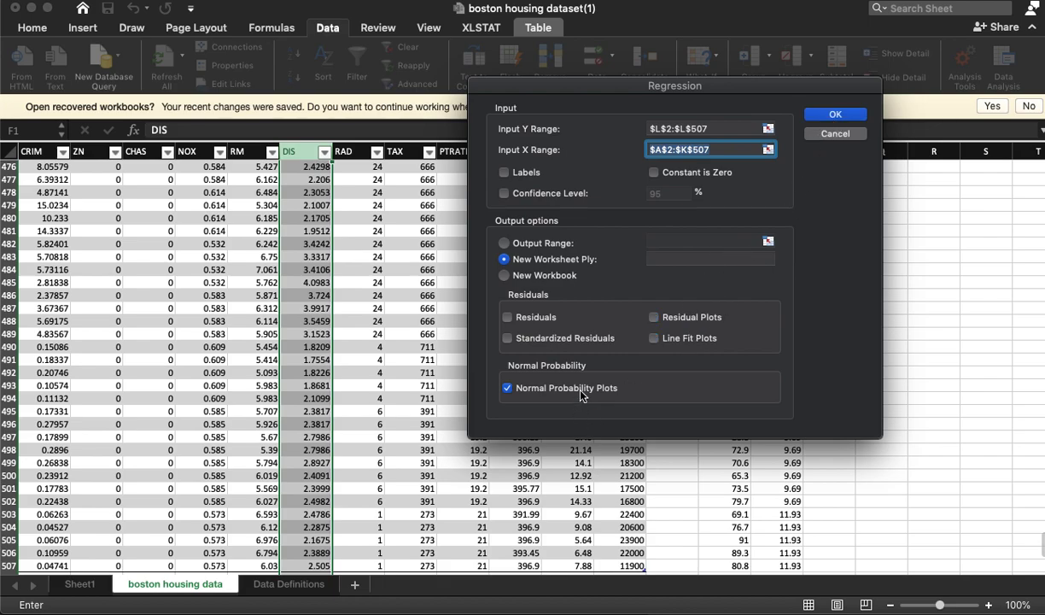
pyautogui.click(834, 116)
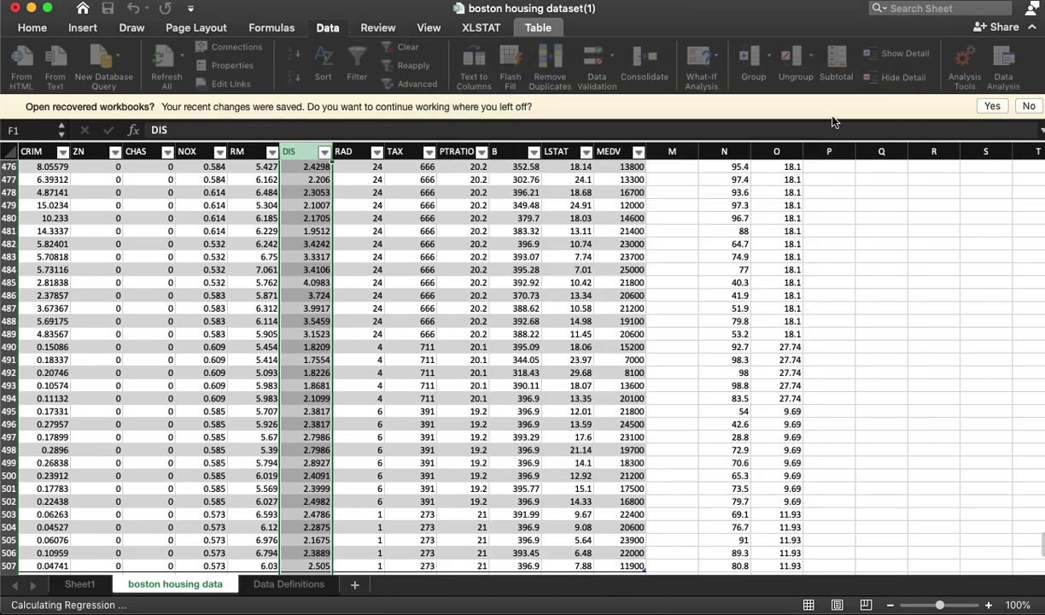
# Step: Copy the predictor header names CRIM through LSTAT from the boston housing data sheet
pyautogui.click(595, 349)
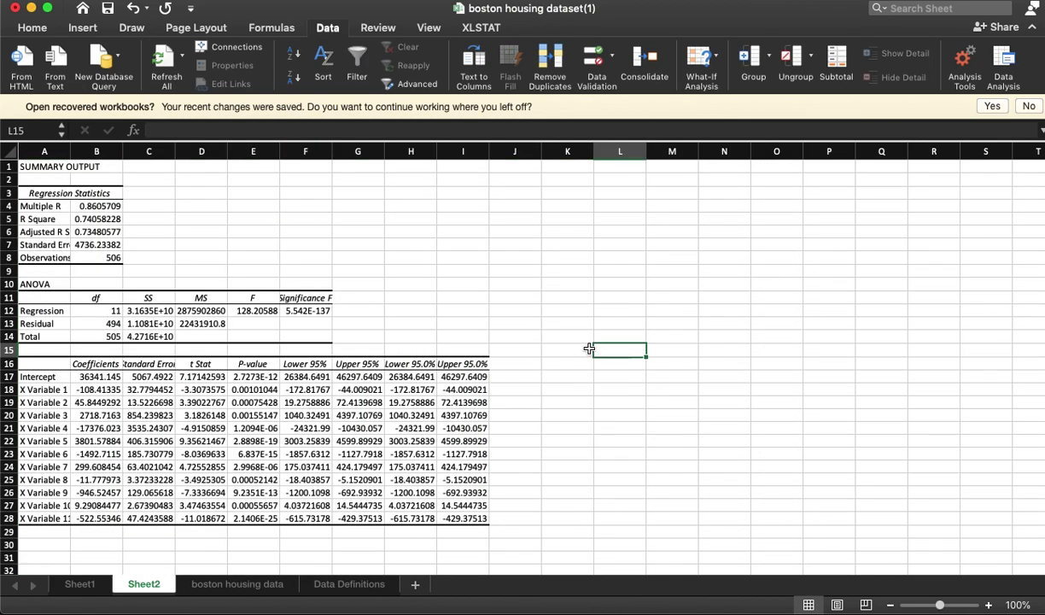
pyautogui.click(246, 592)
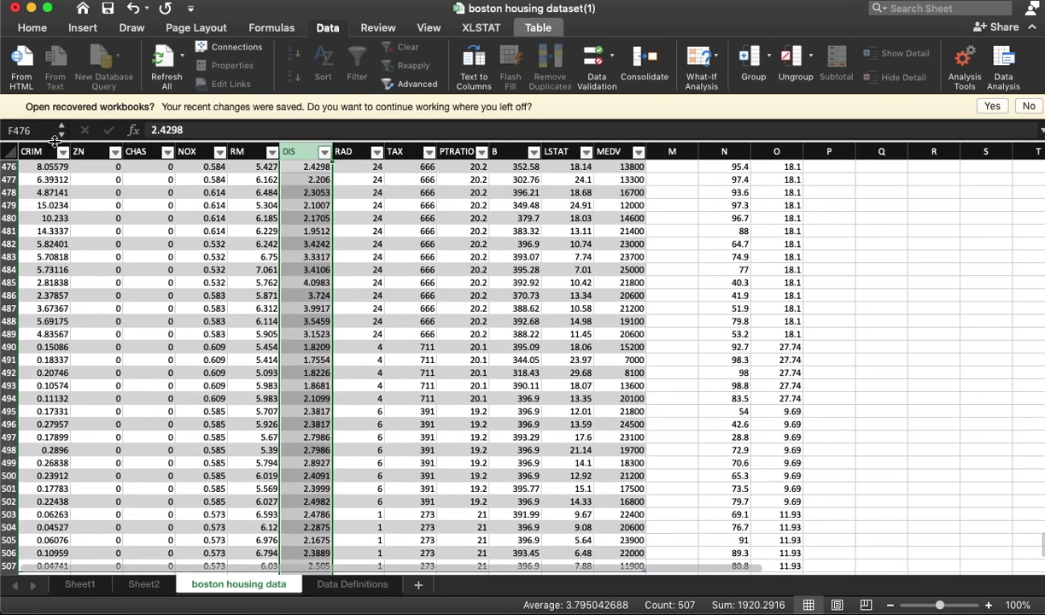
pyautogui.moveTo(32, 154); pyautogui.dragTo(476, 165)
pyautogui.click(517, 269)
pyautogui.scroll(5, 257, 341)
pyautogui.scroll(-3, 256, 342)
pyautogui.click(27, 241)
pyautogui.press('super+Up')
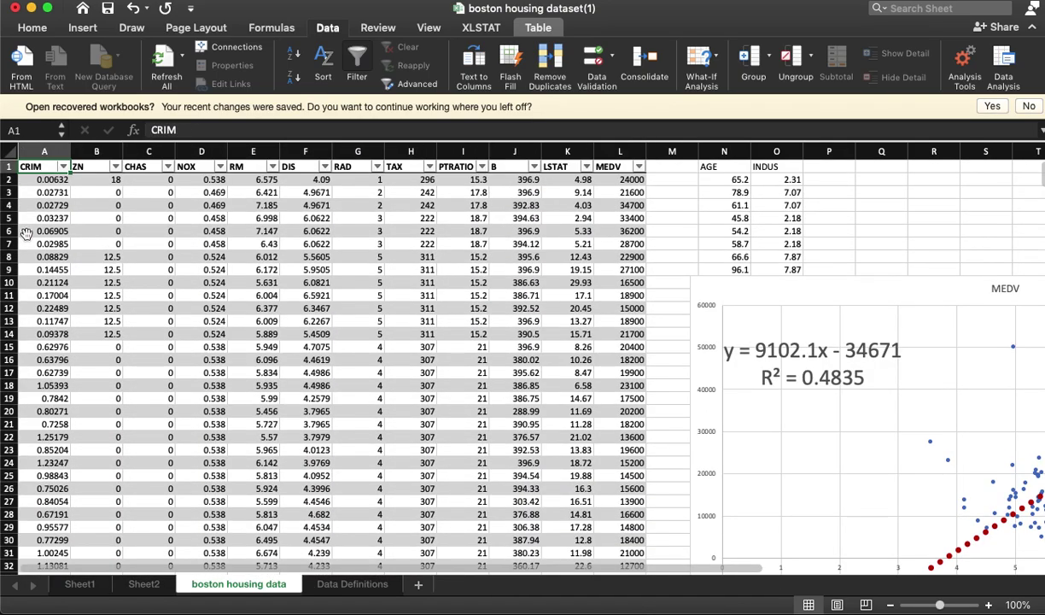
pyautogui.moveTo(43, 165); pyautogui.dragTo(565, 167)
pyautogui.press('super+c')
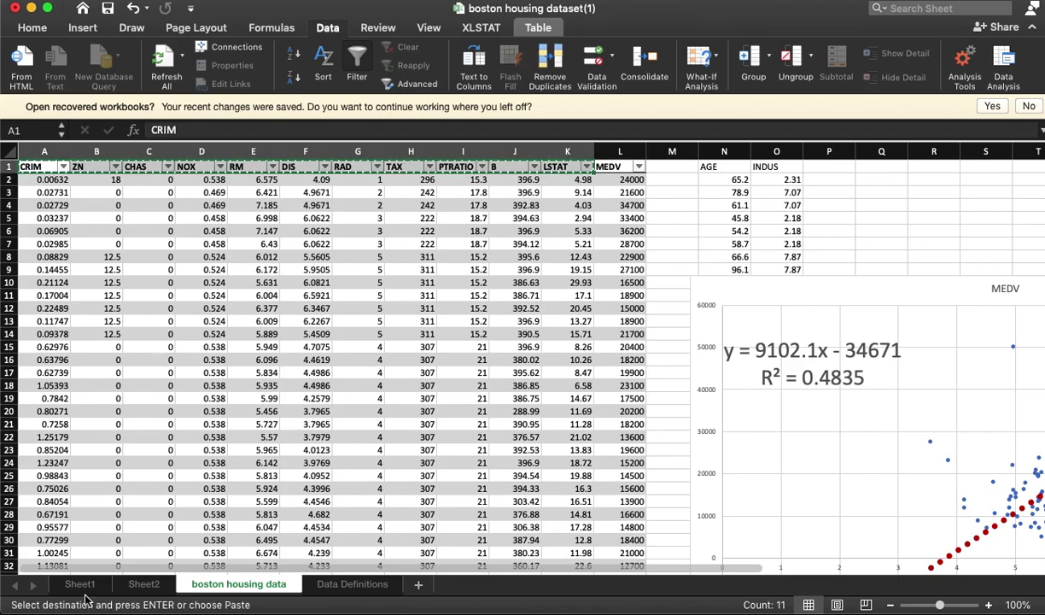
# Step: Paste the headers transposed into A18 on Sheet2, replacing the X Variable labels
pyautogui.click(79, 584)
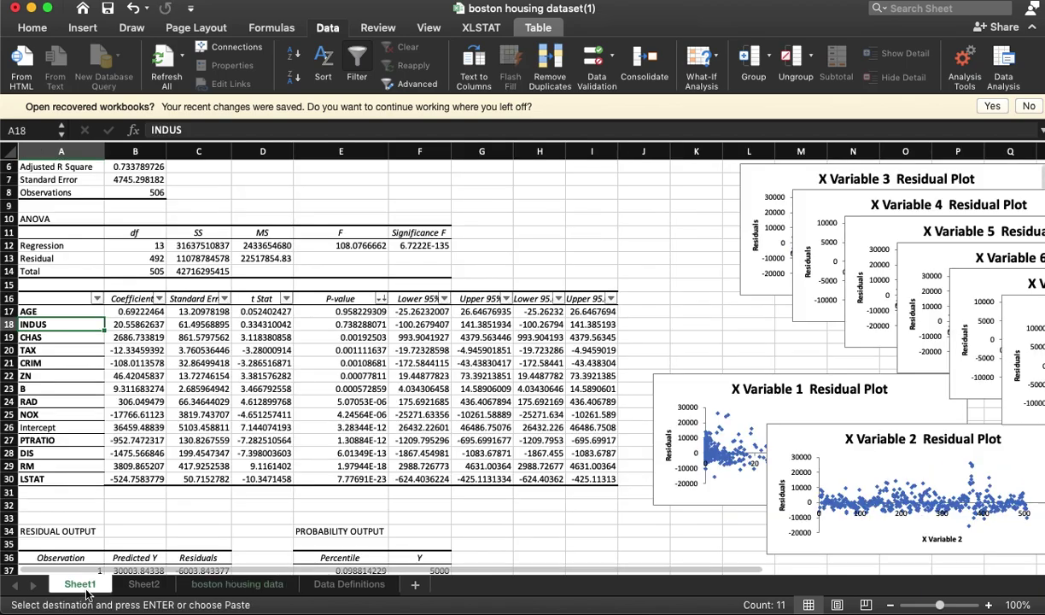
pyautogui.click(164, 585)
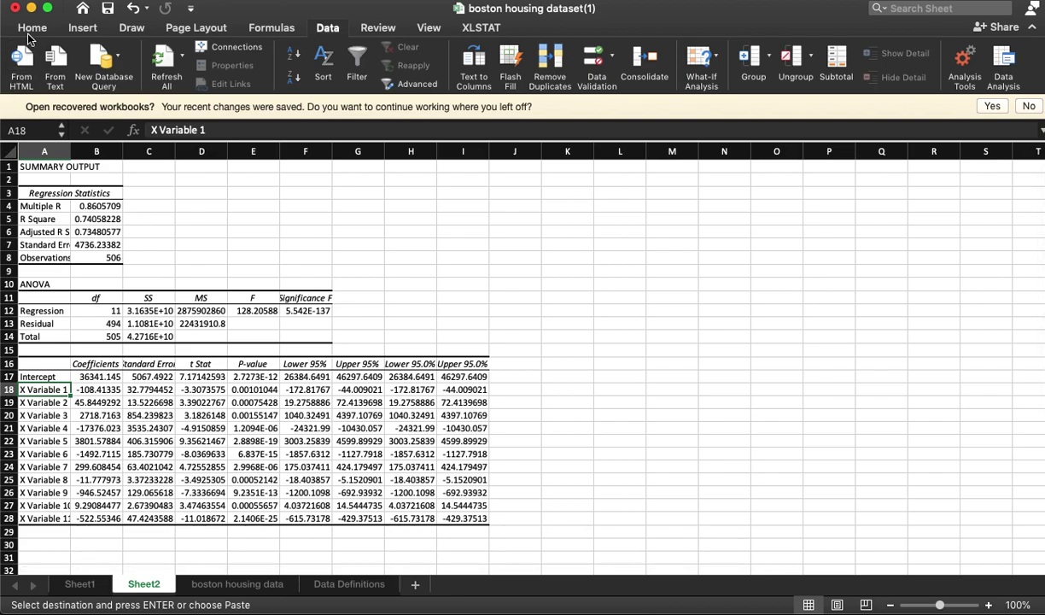
pyautogui.click(32, 27)
pyautogui.click(39, 55)
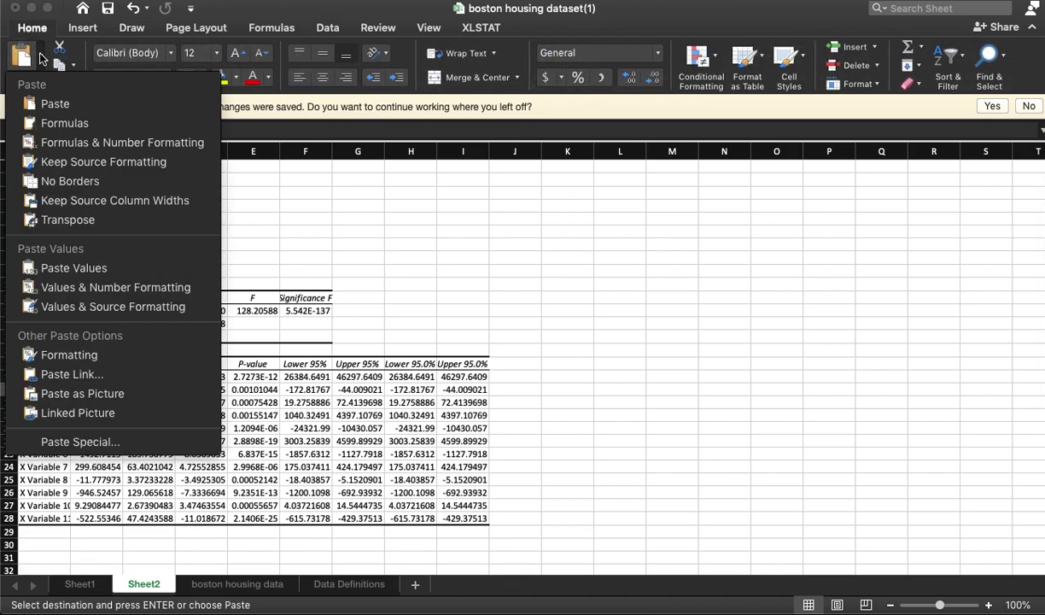
pyautogui.click(69, 220)
pyautogui.click(564, 294)
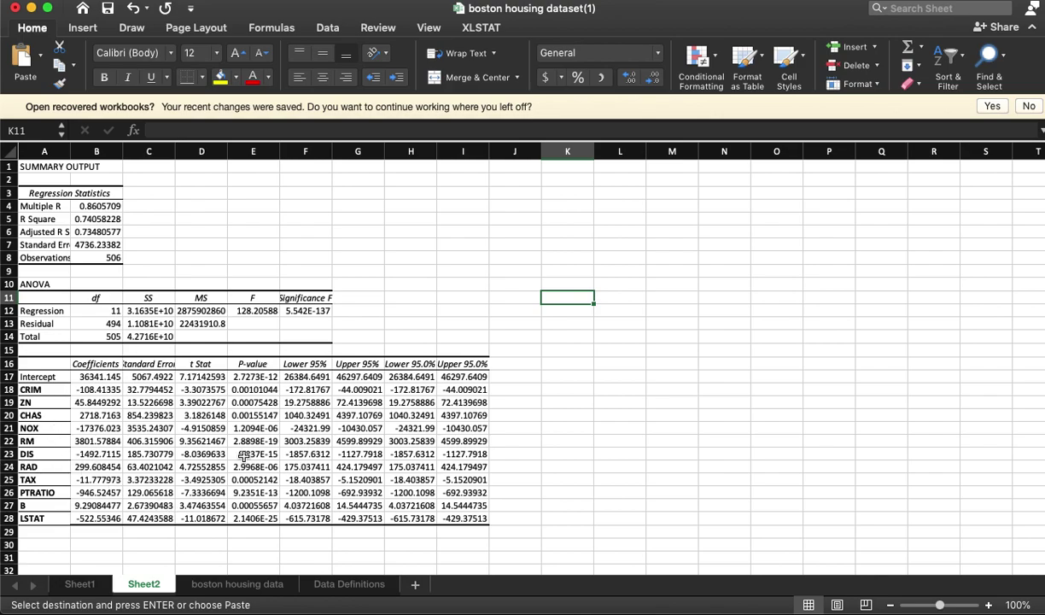
# Step: Add filter dropdowns to the coefficient table's header row 16
pyautogui.moveTo(64, 365); pyautogui.dragTo(465, 364)
pyautogui.click(954, 60)
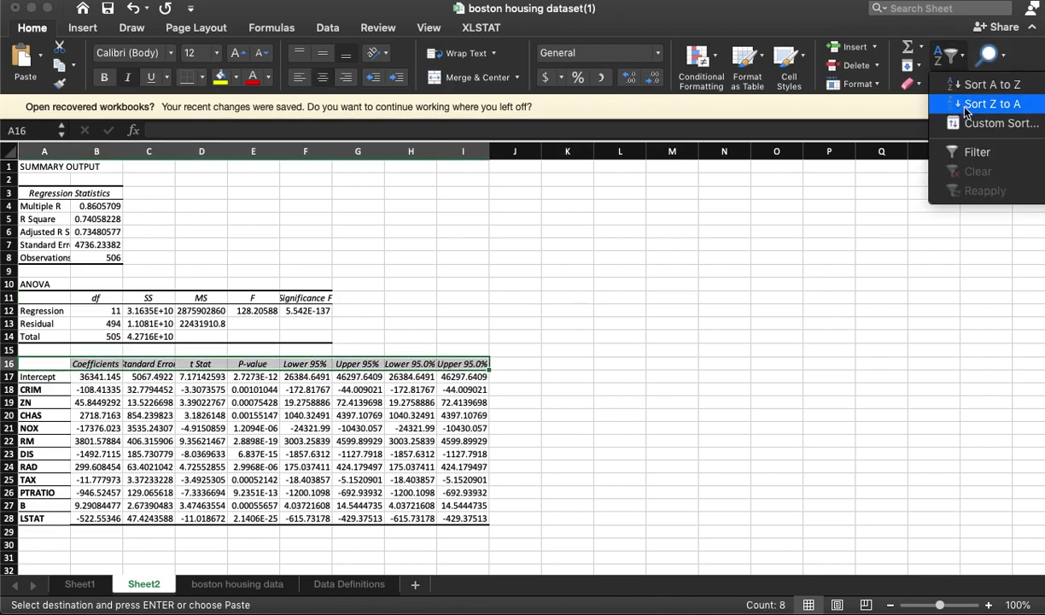
pyautogui.click(926, 150)
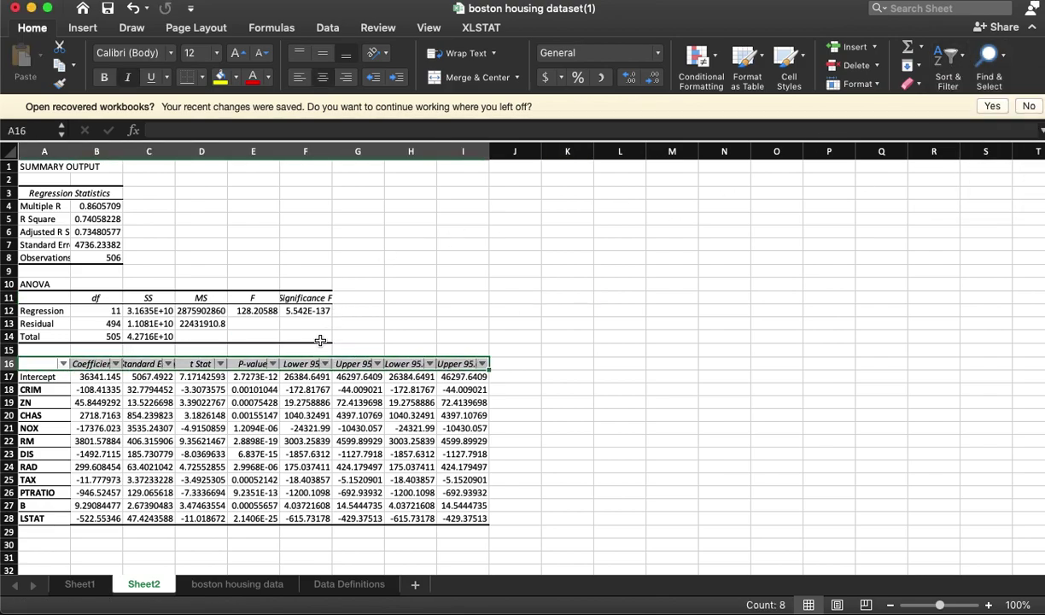
# Step: Sort the variables by P-value, largest first, and inspect the top P-values and R Square
pyautogui.click(272, 363)
pyautogui.click(444, 415)
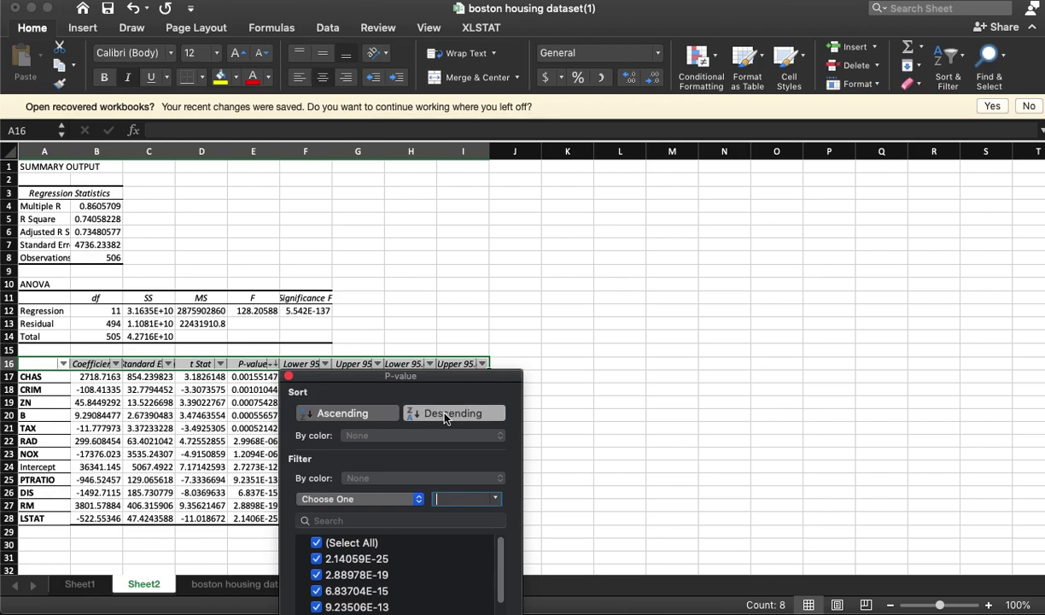
pyautogui.moveTo(245, 376); pyautogui.dragTo(255, 441)
pyautogui.click(265, 481)
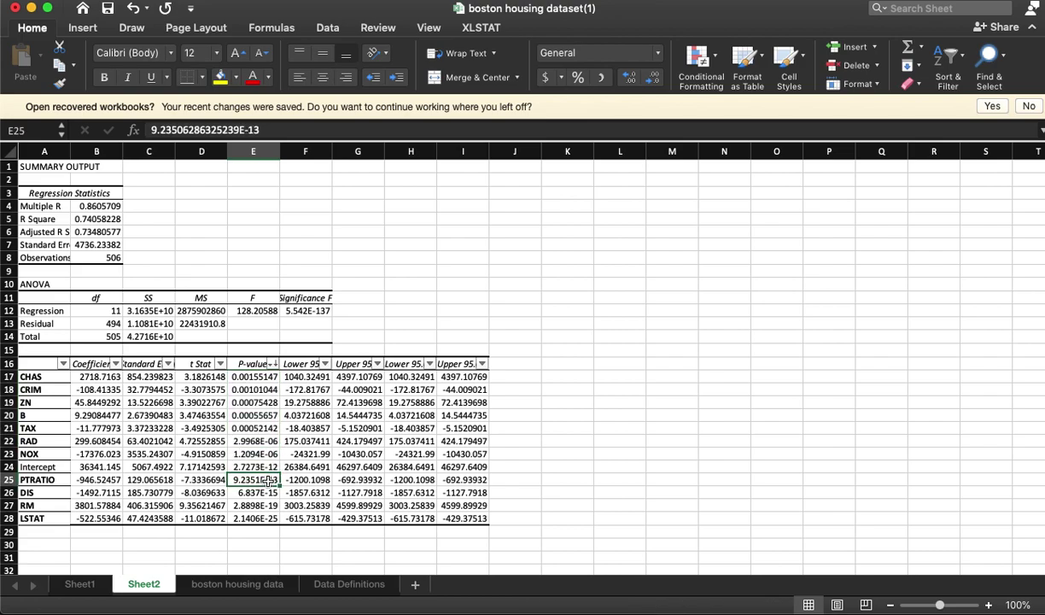
pyautogui.click(101, 218)
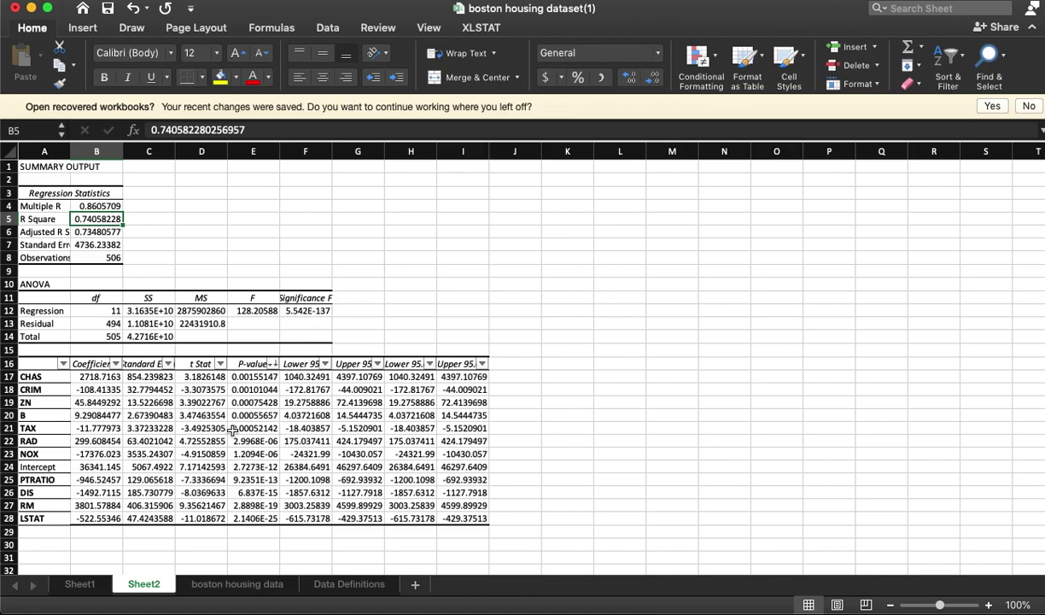
pyautogui.scroll(-10, 88, 426)
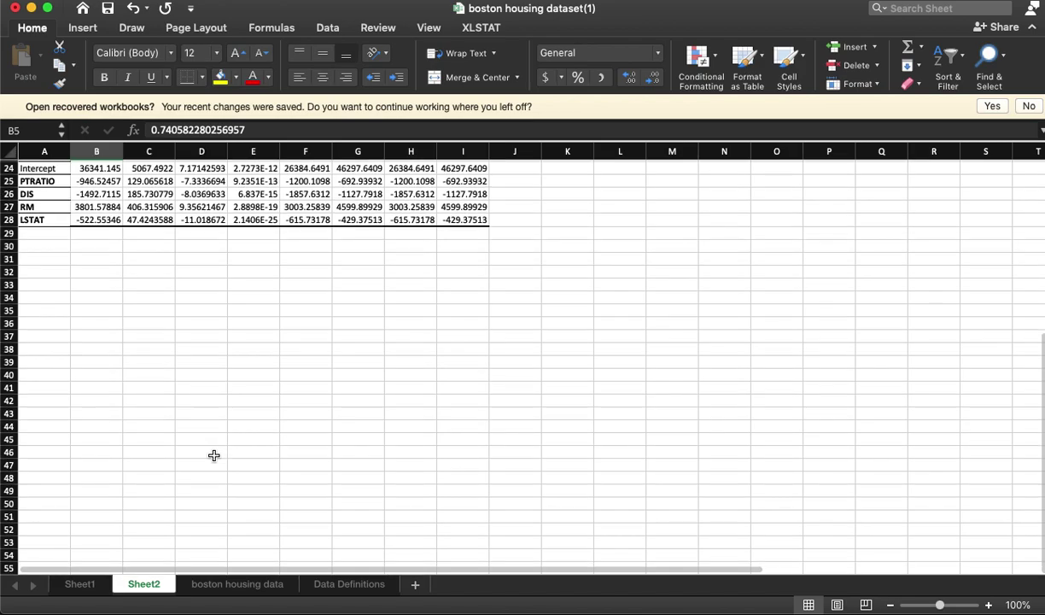
pyautogui.scroll(6, 171, 444)
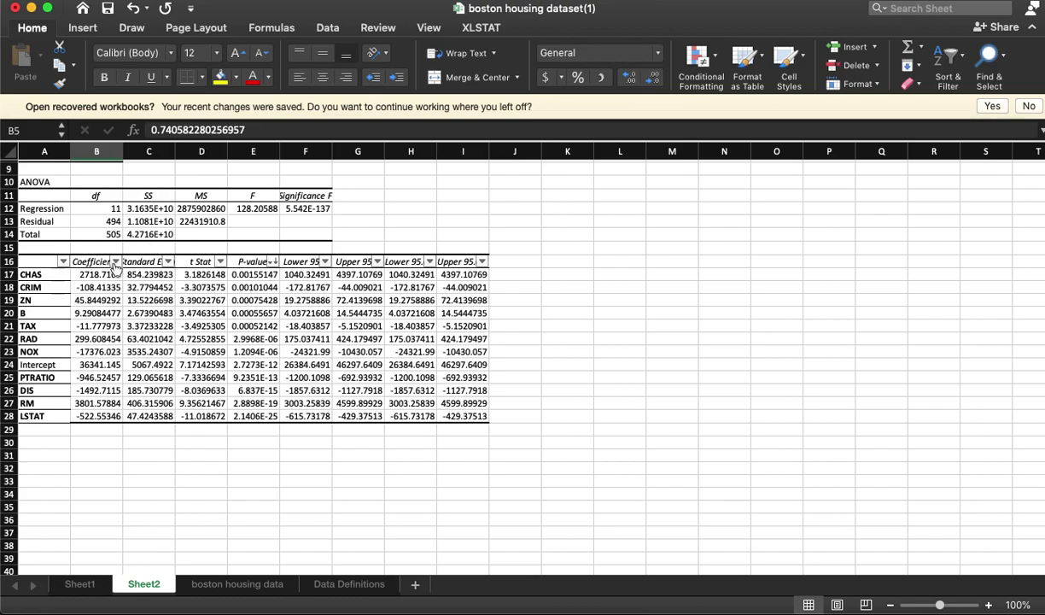
# Step: Sort by P-value smallest first, then undo both sorts to restore the original order
pyautogui.click(273, 261)
pyautogui.click(347, 317)
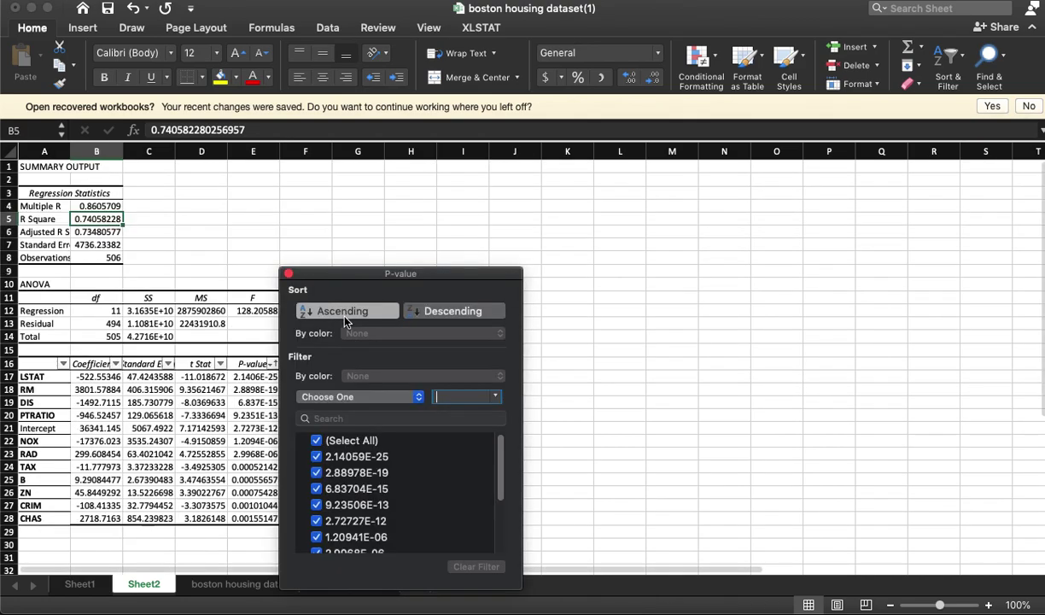
pyautogui.click(289, 273)
pyautogui.click(346, 245)
pyautogui.press('super+z')
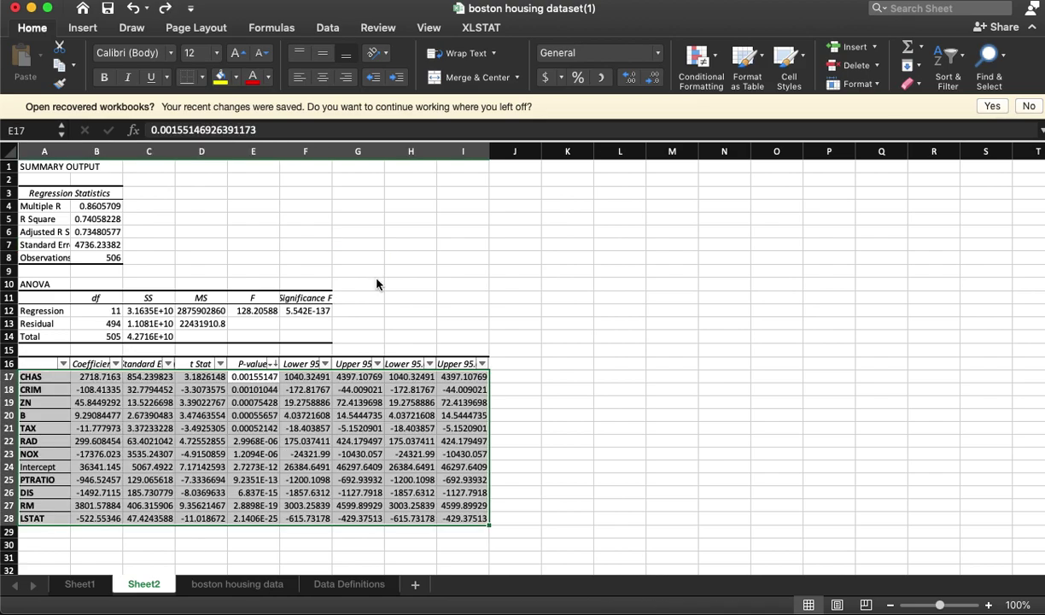
pyautogui.press('super+z')
pyautogui.click(476, 339)
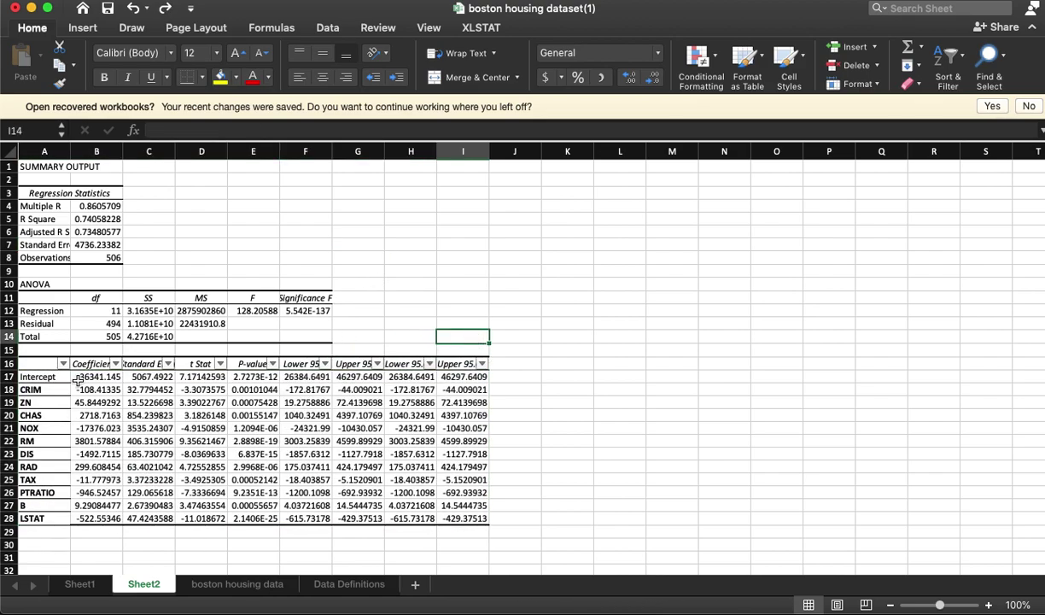
pyautogui.scroll(-4, 94, 375)
# Step: Enter the label 'prediction' in cell B32
pyautogui.click(100, 463)
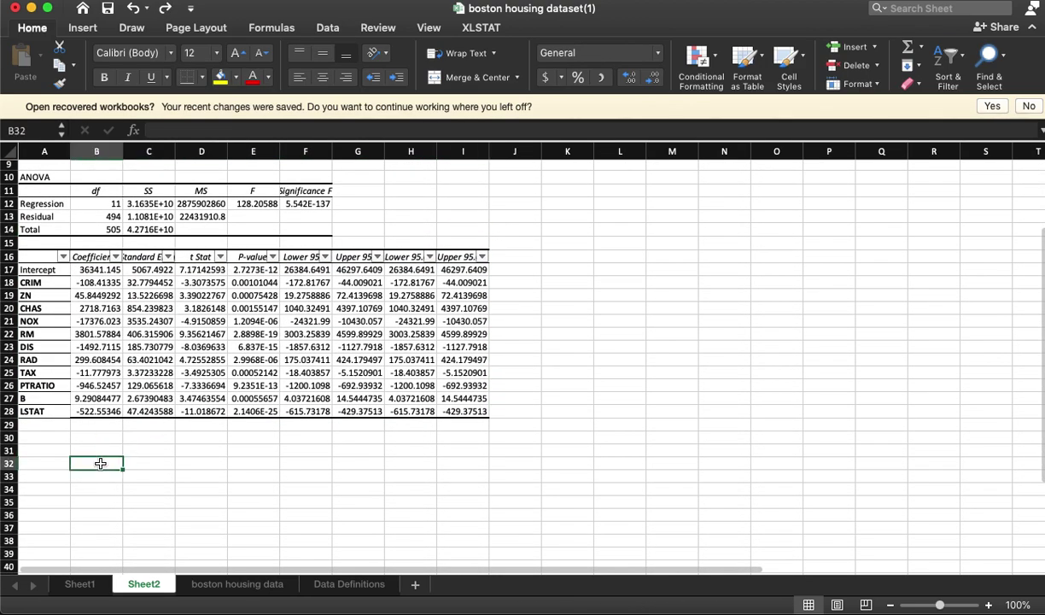
pyautogui.write('prediction')
pyautogui.press('Tab')
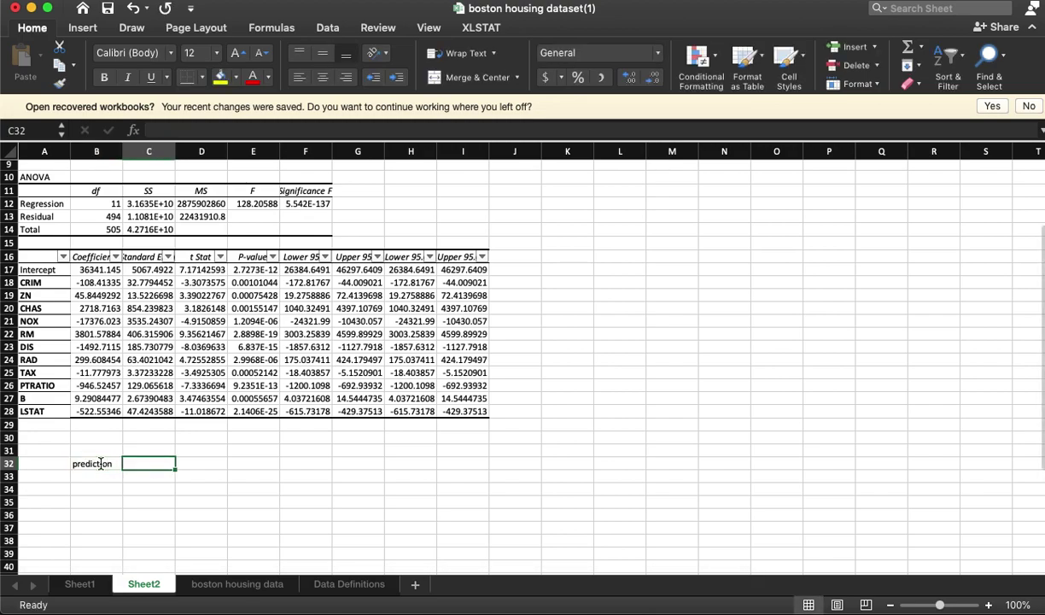
pyautogui.click(51, 269)
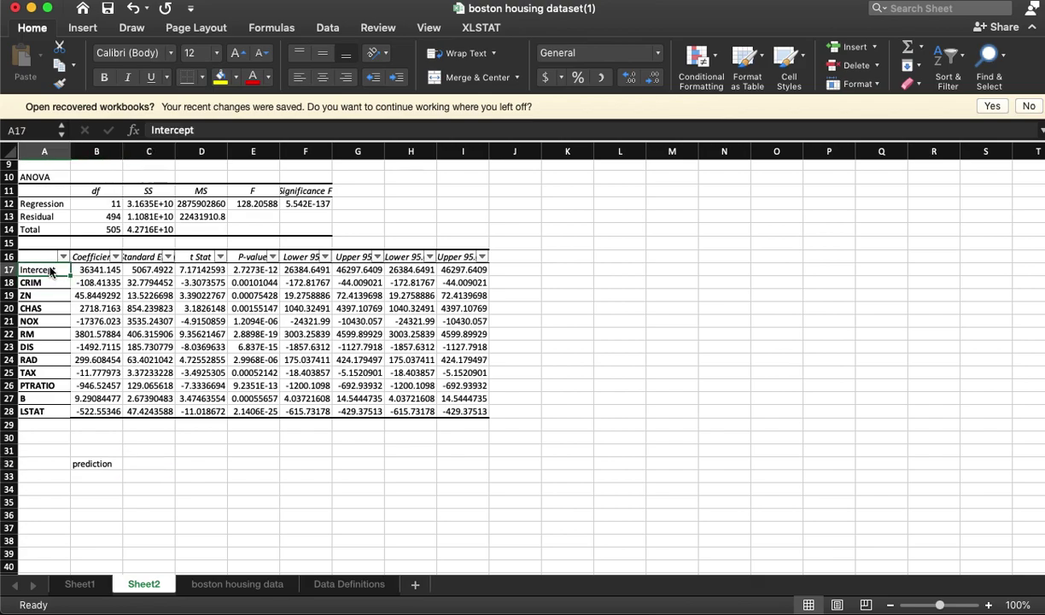
# Step: Begin a prediction formula =B17+B18*A18+B19*A19 in C32, then cancel it with Esc
pyautogui.click(152, 470)
pyautogui.write('=')
pyautogui.click(98, 271)
pyautogui.write('+')
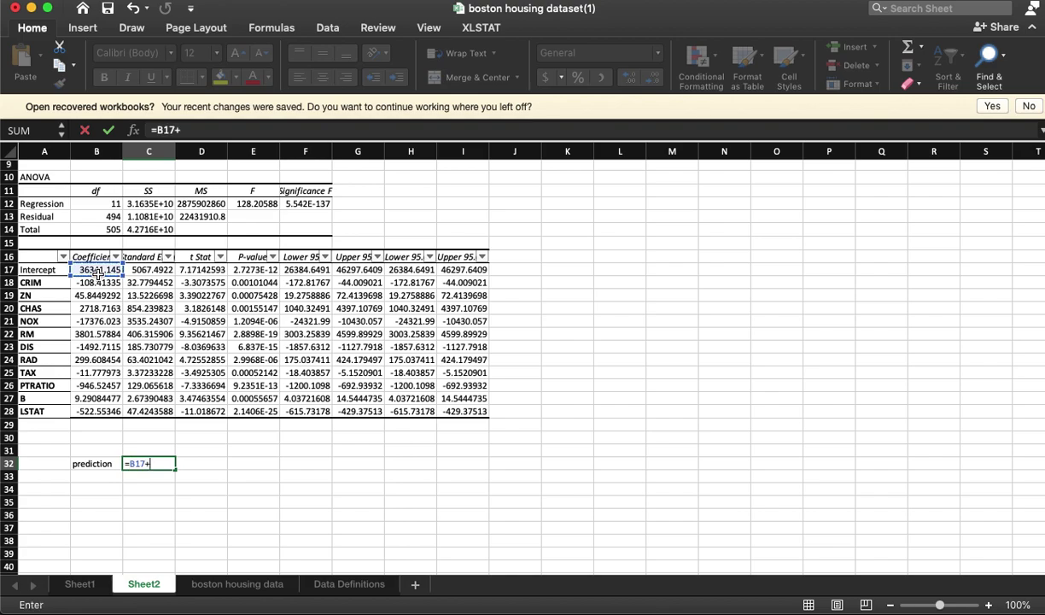
pyautogui.click(102, 282)
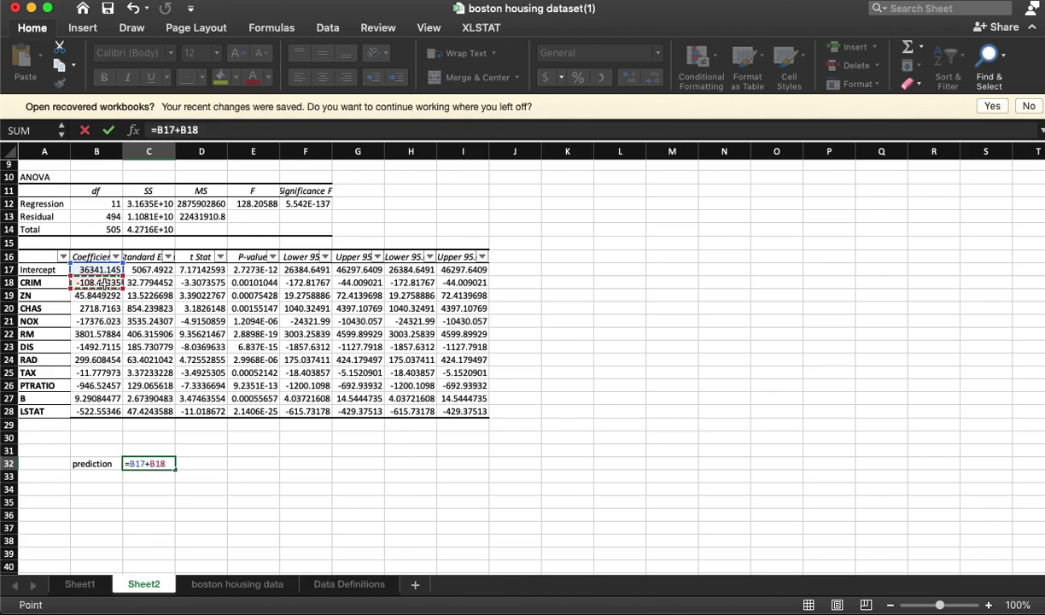
pyautogui.write('*')
pyautogui.click(61, 284)
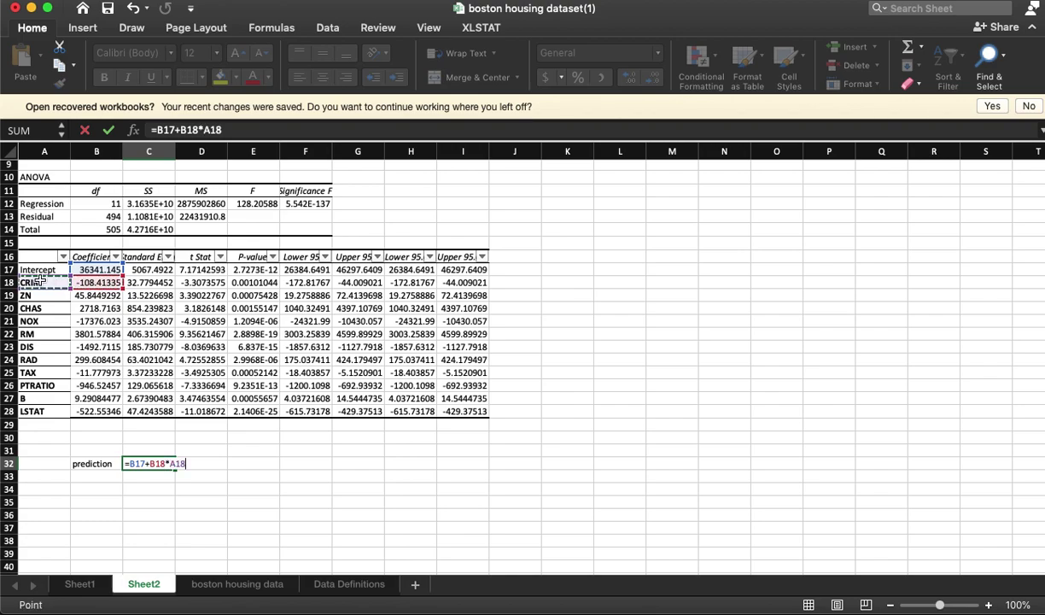
pyautogui.write('+')
pyautogui.click(92, 296)
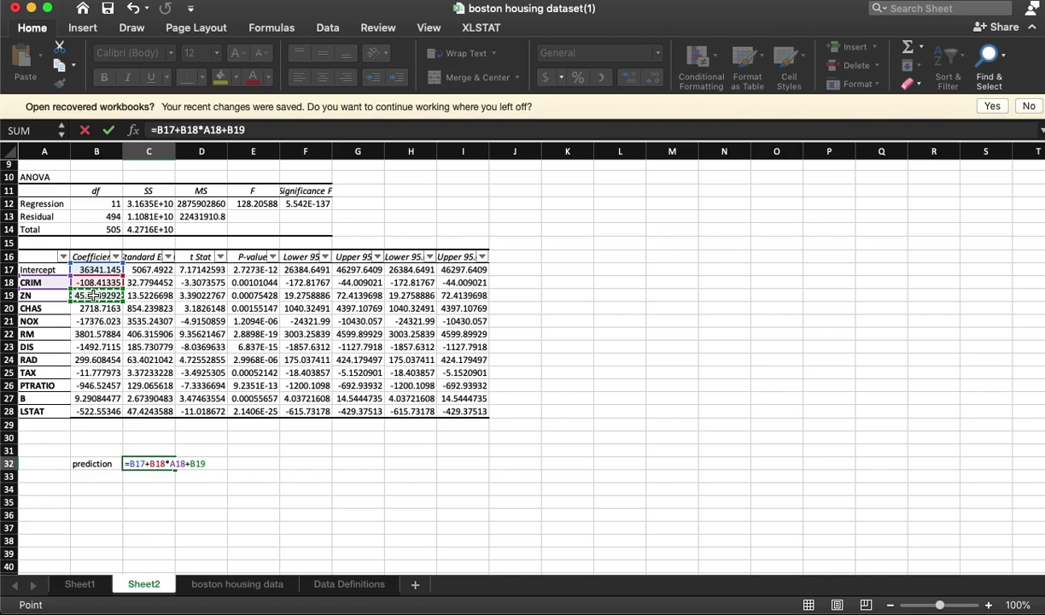
pyautogui.write('*')
pyautogui.click(35, 296)
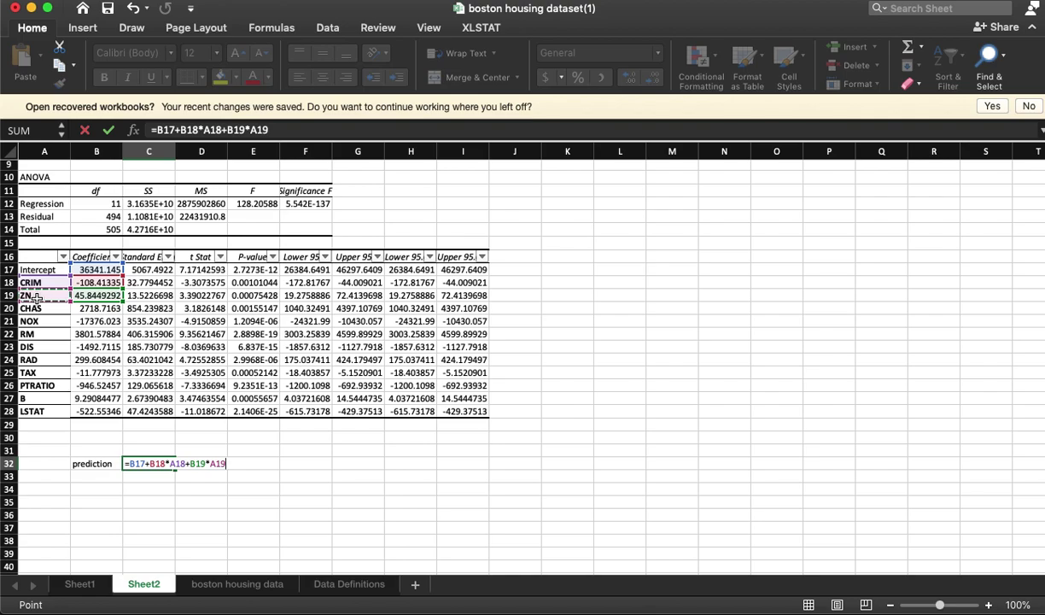
pyautogui.click(295, 465)
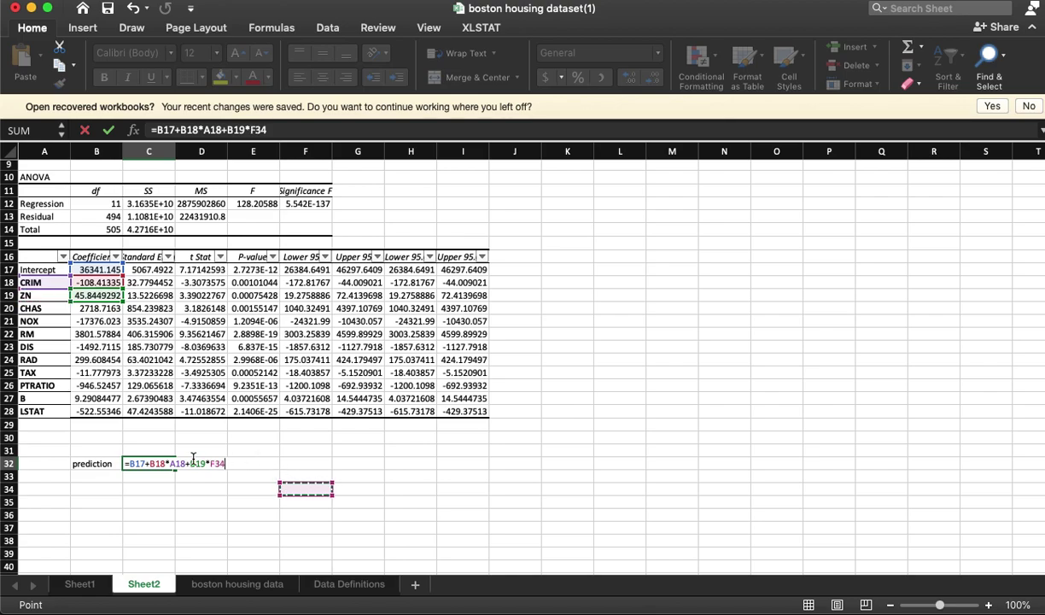
pyautogui.press('Escape')
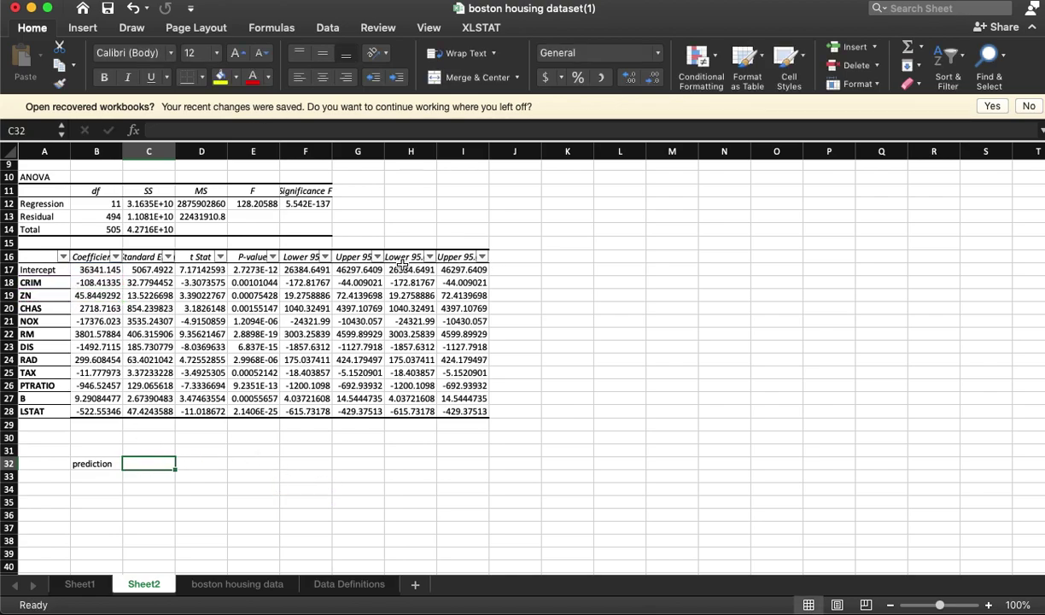
# Step: Copy the first house's values from data row 2 into B37 on Sheet2
pyautogui.click(230, 584)
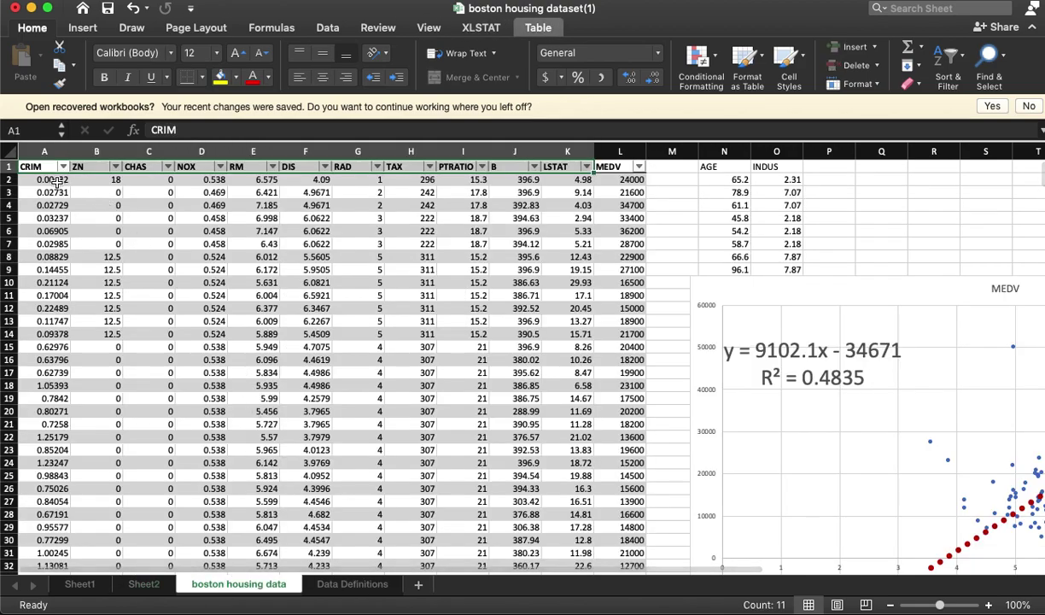
pyautogui.moveTo(44, 179); pyautogui.dragTo(628, 180)
pyautogui.press('super+c')
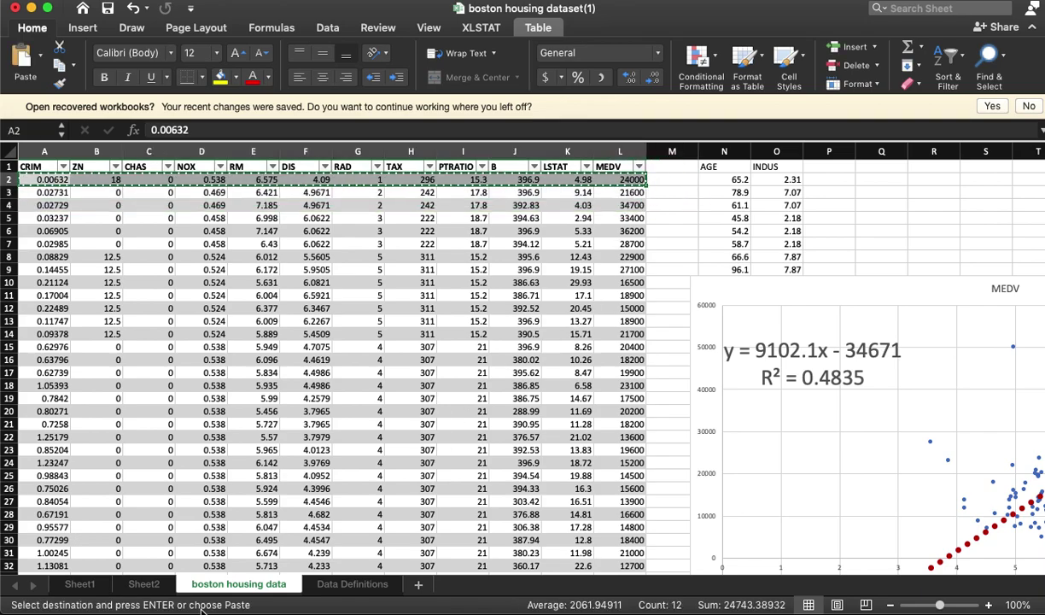
pyautogui.click(143, 584)
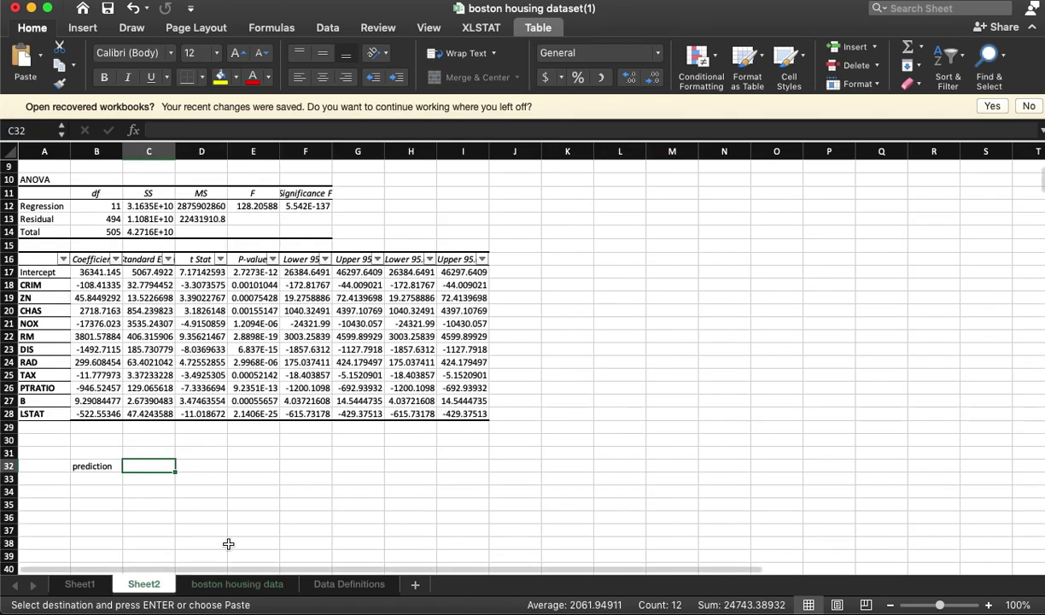
pyautogui.click(104, 530)
pyautogui.press('super+v')
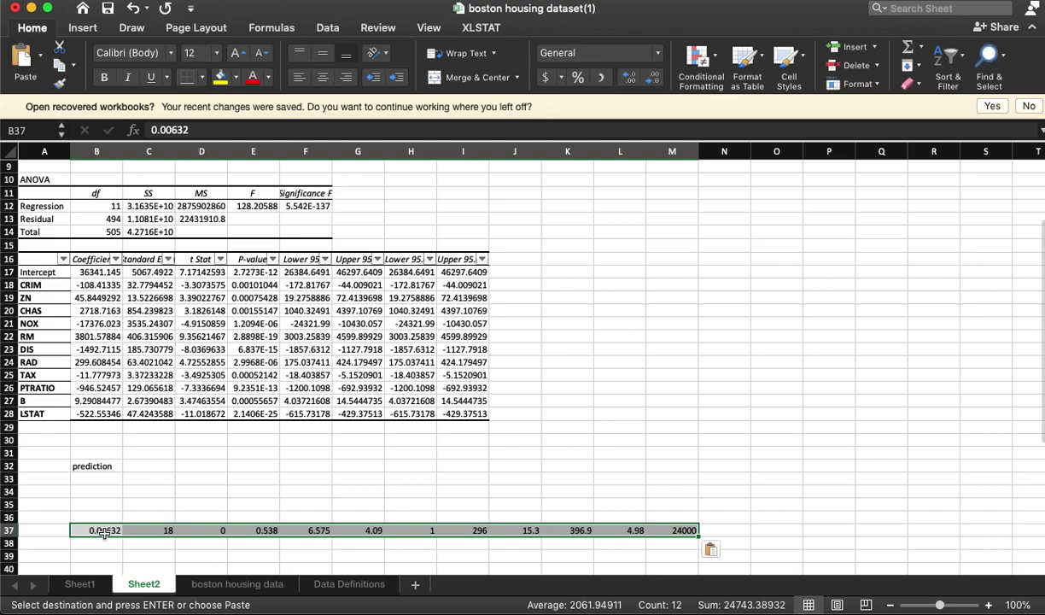
pyautogui.click(669, 515)
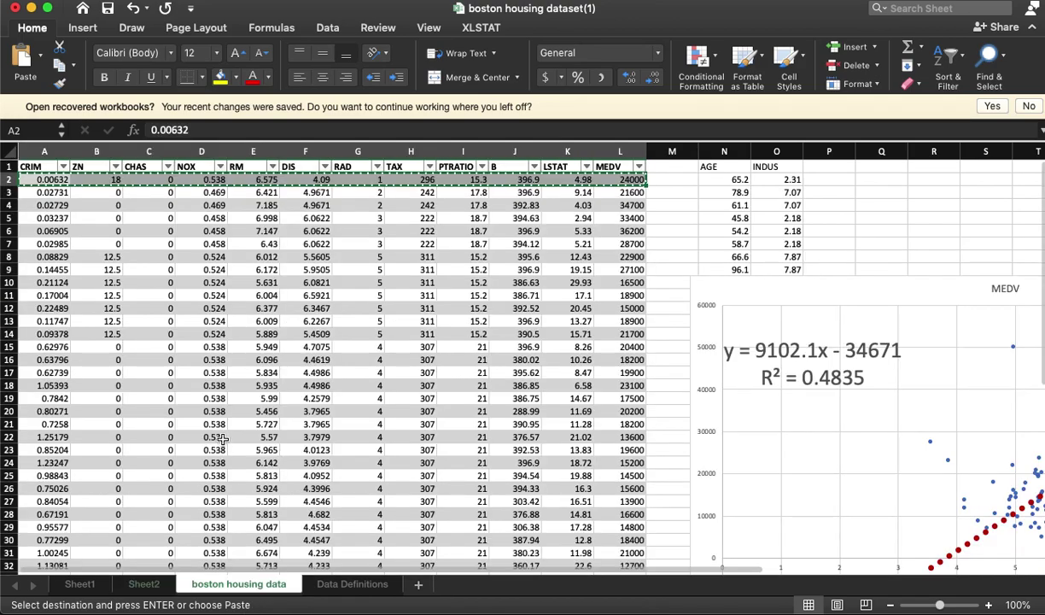
# Step: Paste the CRIM through MEDV header names into row 36 starting at B36
pyautogui.click(238, 583)
pyautogui.moveTo(42, 165); pyautogui.dragTo(632, 166)
pyautogui.click(143, 583)
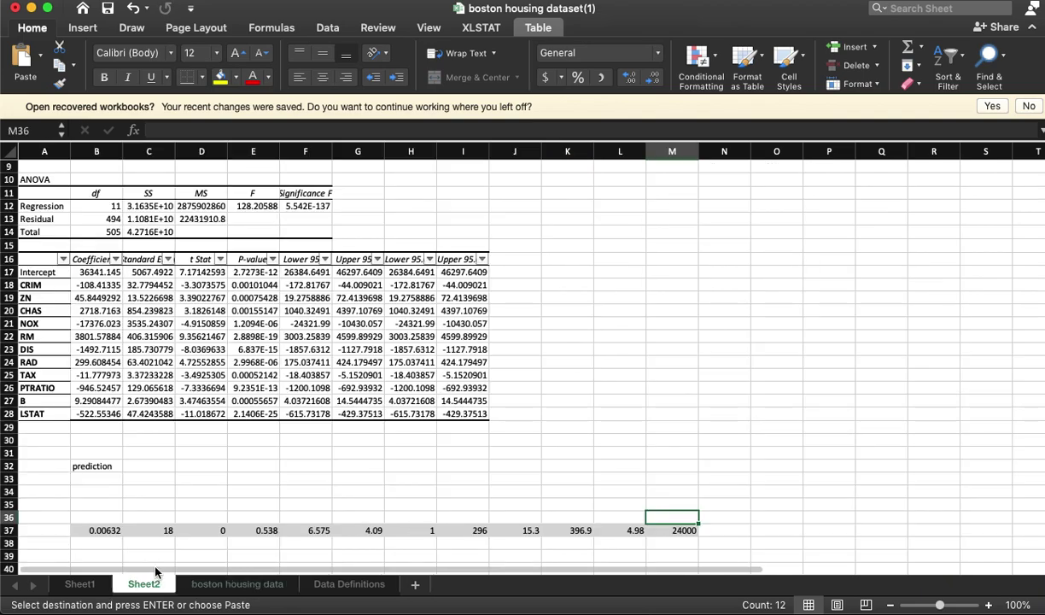
pyautogui.click(99, 516)
pyautogui.press('super+v')
pyautogui.click(358, 452)
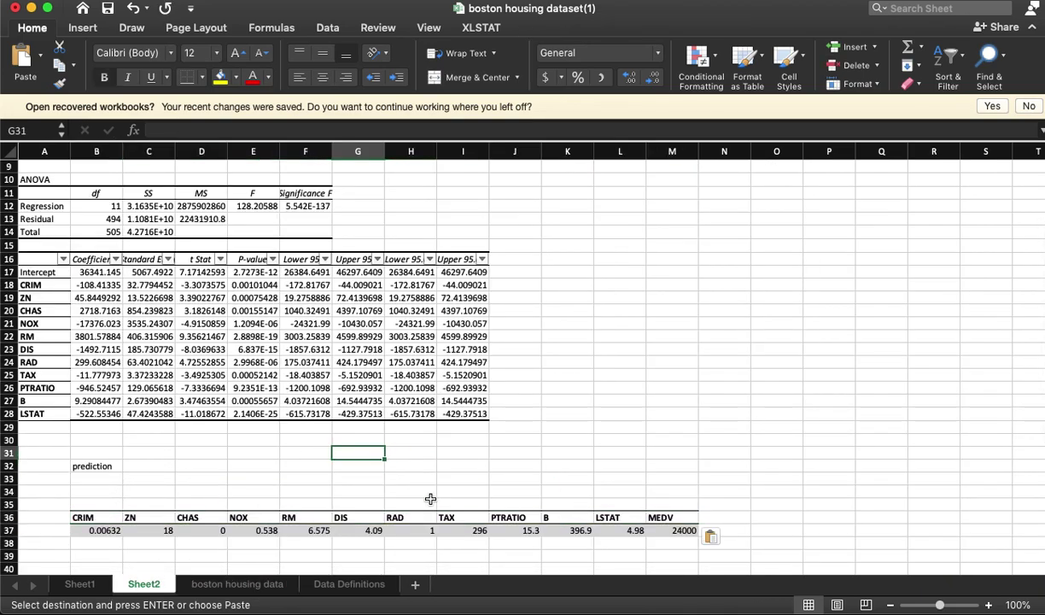
pyautogui.scroll(-3, 506, 494)
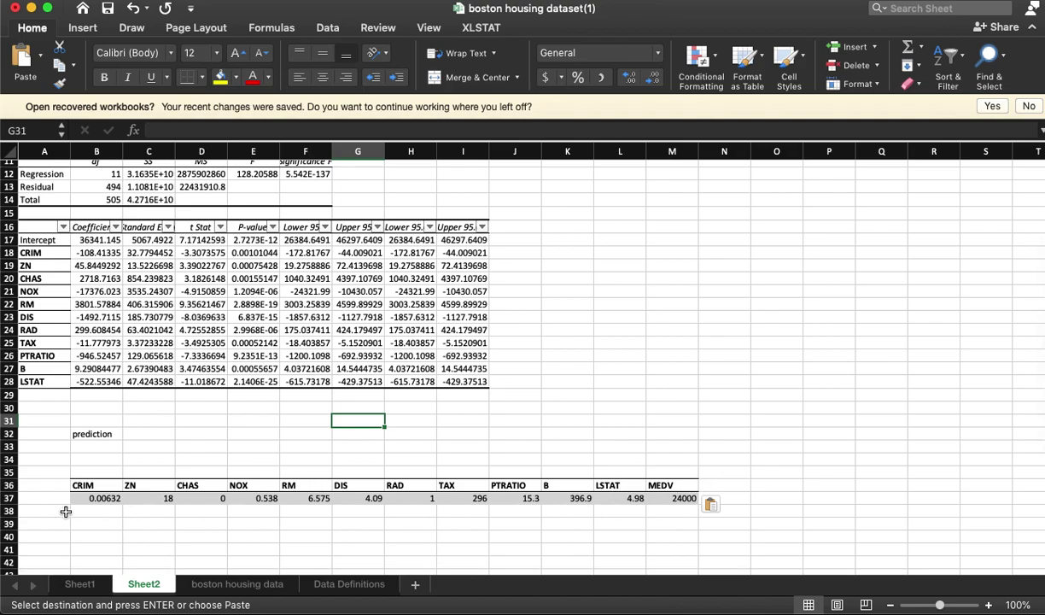
# Step: Copy the coefficients B17:B28 and paste them transposed across row 38 starting at A38
pyautogui.click(96, 264)
pyautogui.moveTo(92, 240); pyautogui.dragTo(114, 382)
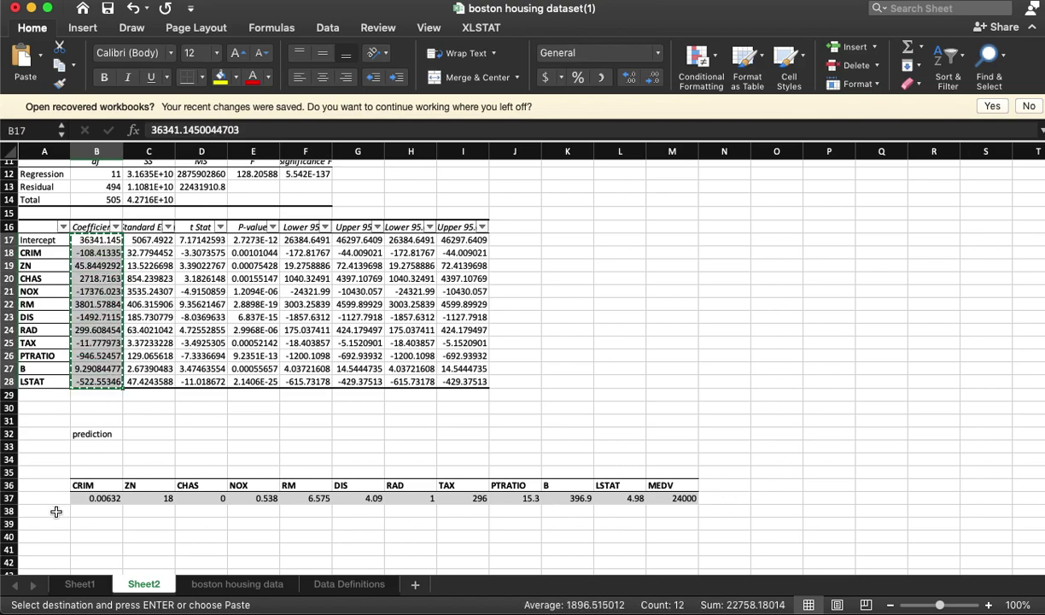
pyautogui.click(45, 510)
pyautogui.click(43, 60)
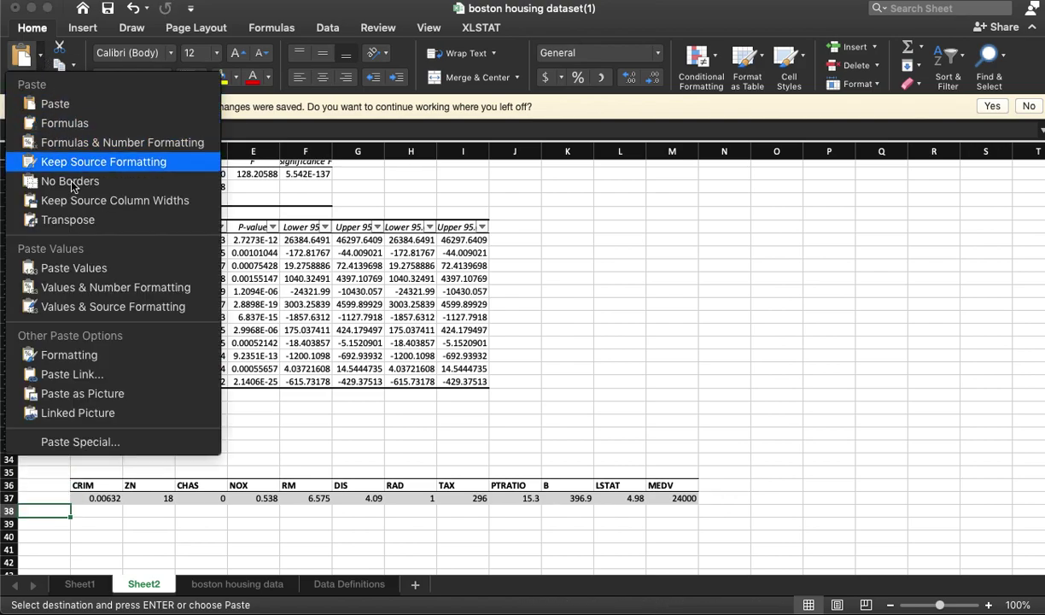
pyautogui.click(68, 219)
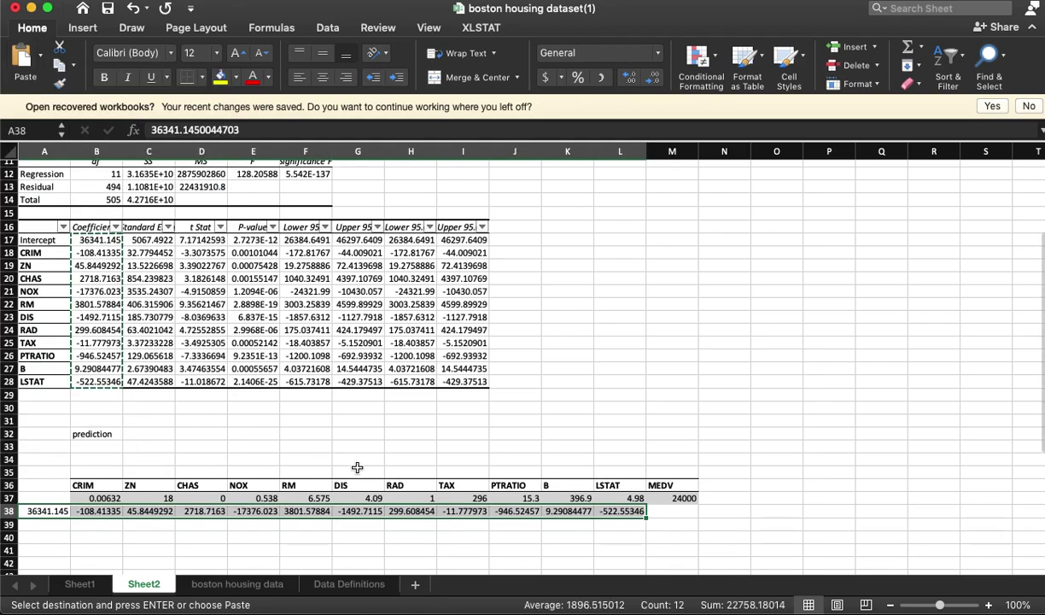
pyautogui.click(408, 548)
pyautogui.scroll(-2, 384, 529)
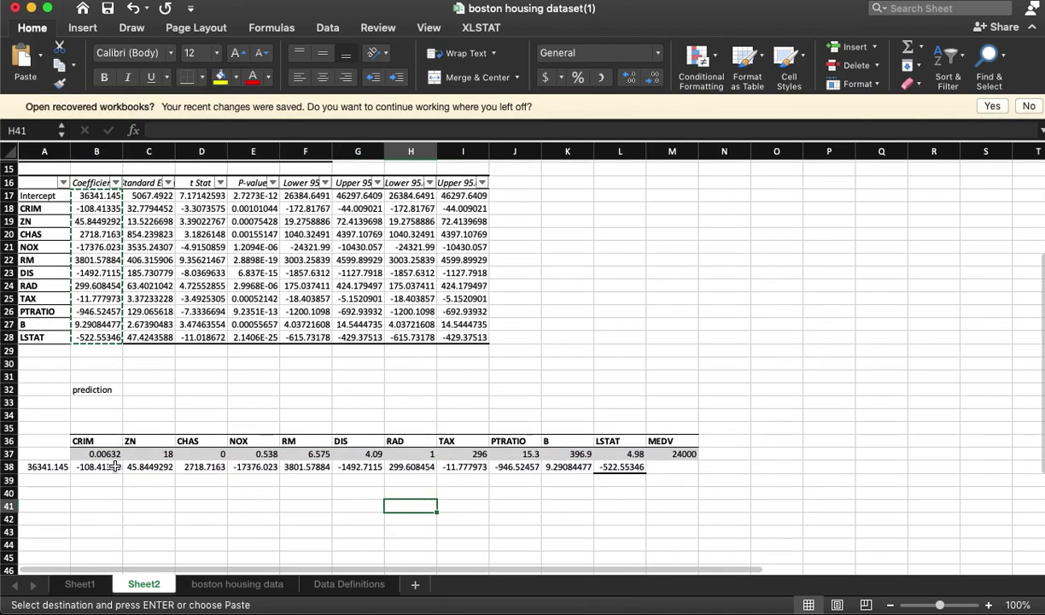
# Step: Enter =B38*B37 in B39 and fill it right through L39
pyautogui.click(91, 479)
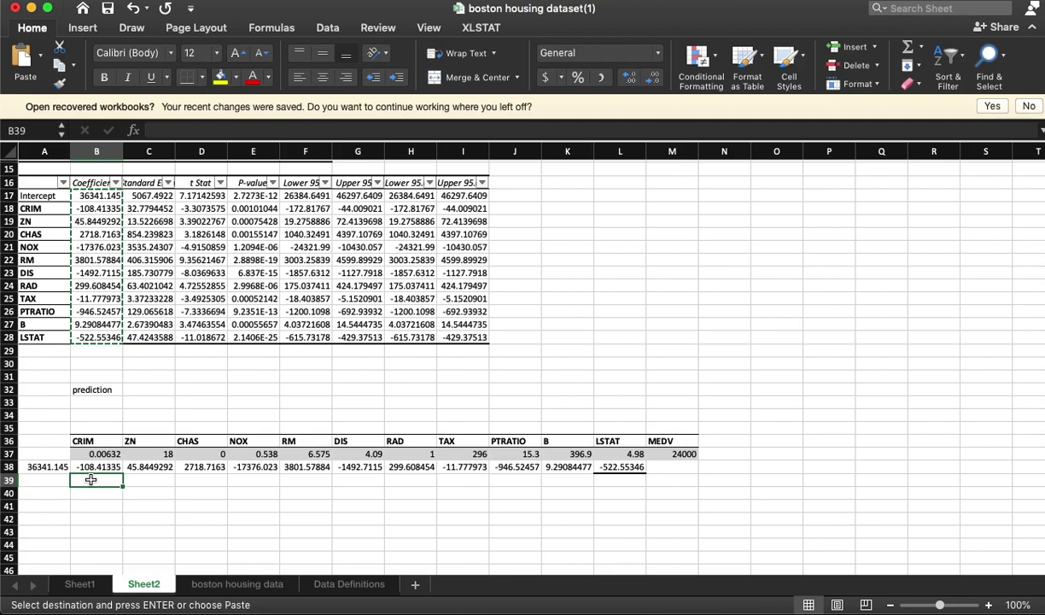
pyautogui.write('=')
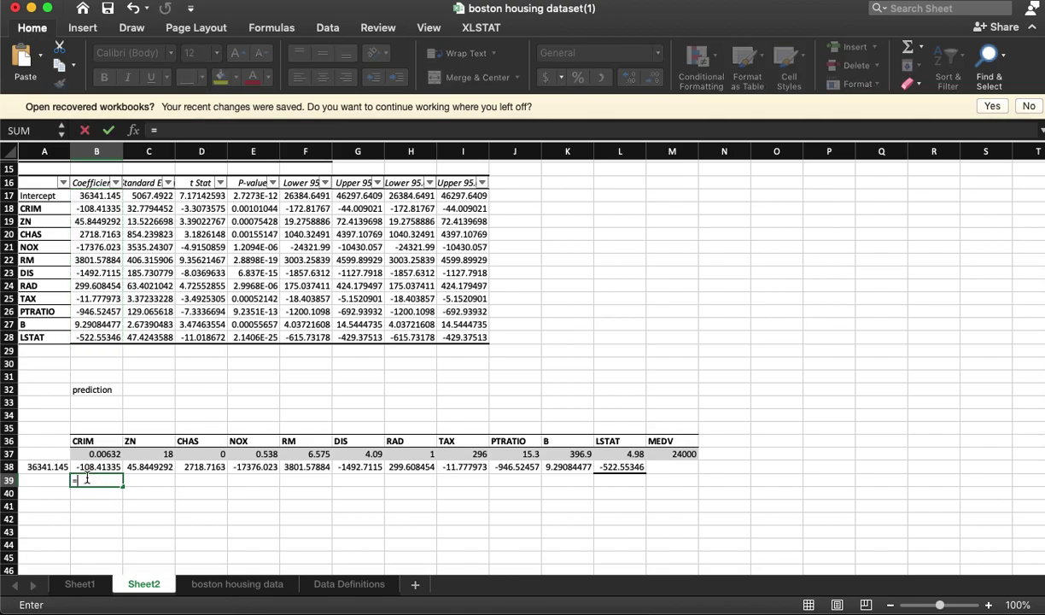
pyautogui.click(92, 468)
pyautogui.write('*')
pyautogui.click(91, 454)
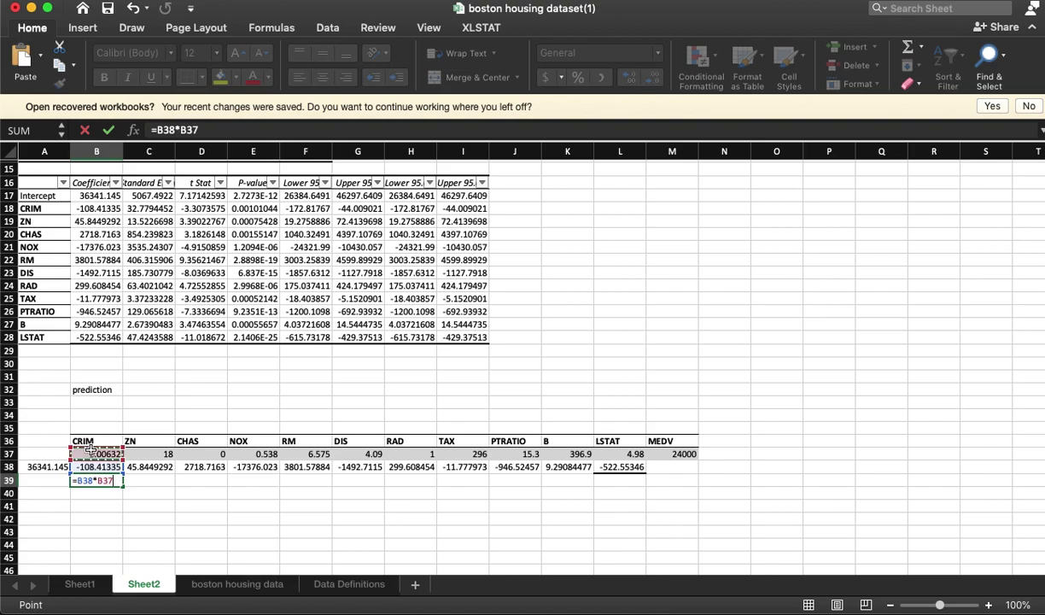
pyautogui.press('Return')
pyautogui.click(120, 481)
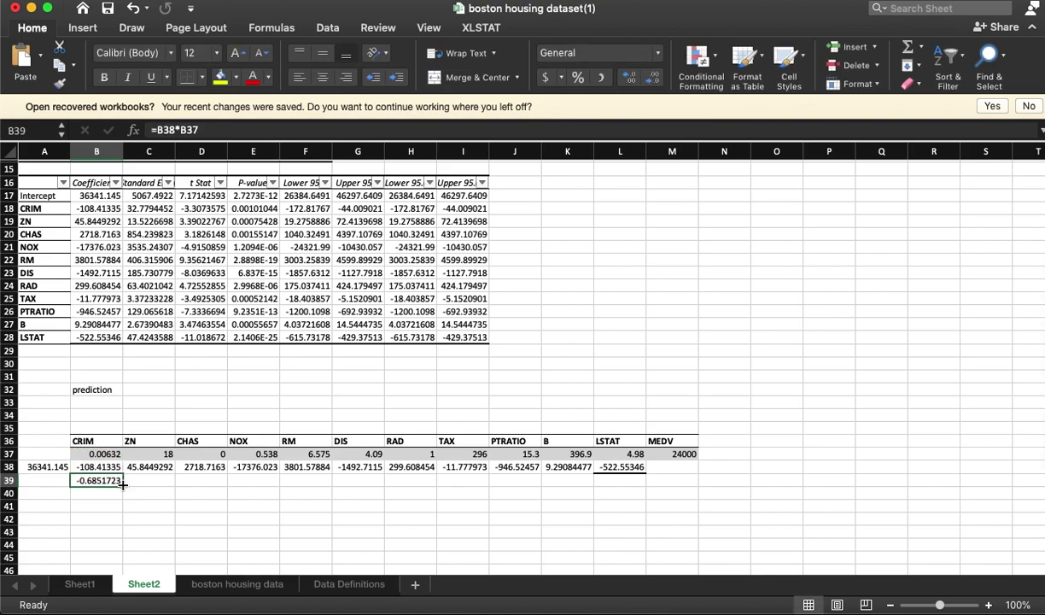
pyautogui.moveTo(122, 484); pyautogui.dragTo(647, 480)
# Step: Put 1 in A37 and copy the product formula into A39 for the intercept
pyautogui.click(39, 457)
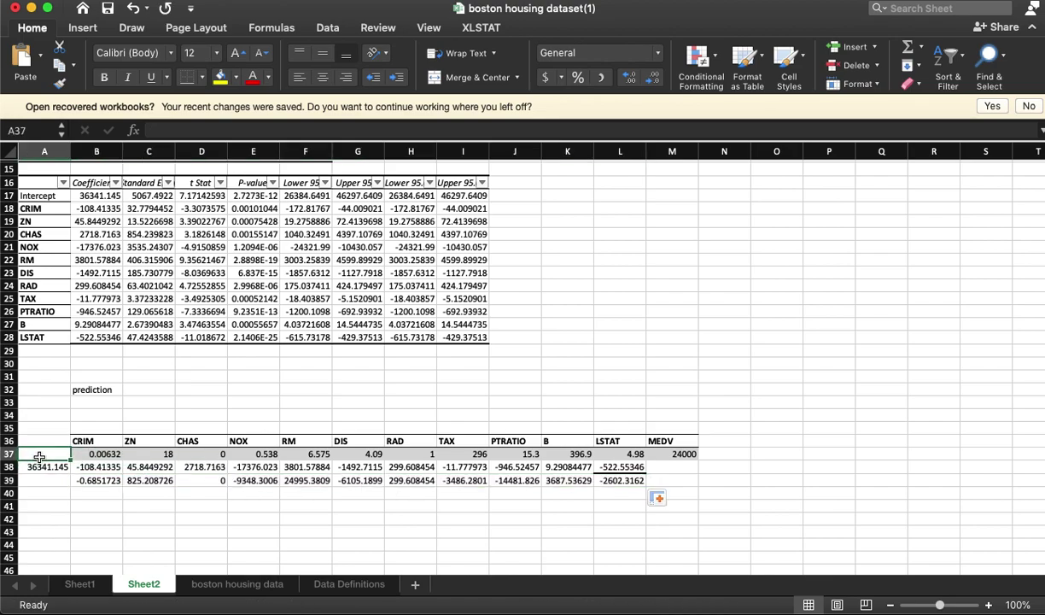
pyautogui.write('1')
pyautogui.click(74, 483)
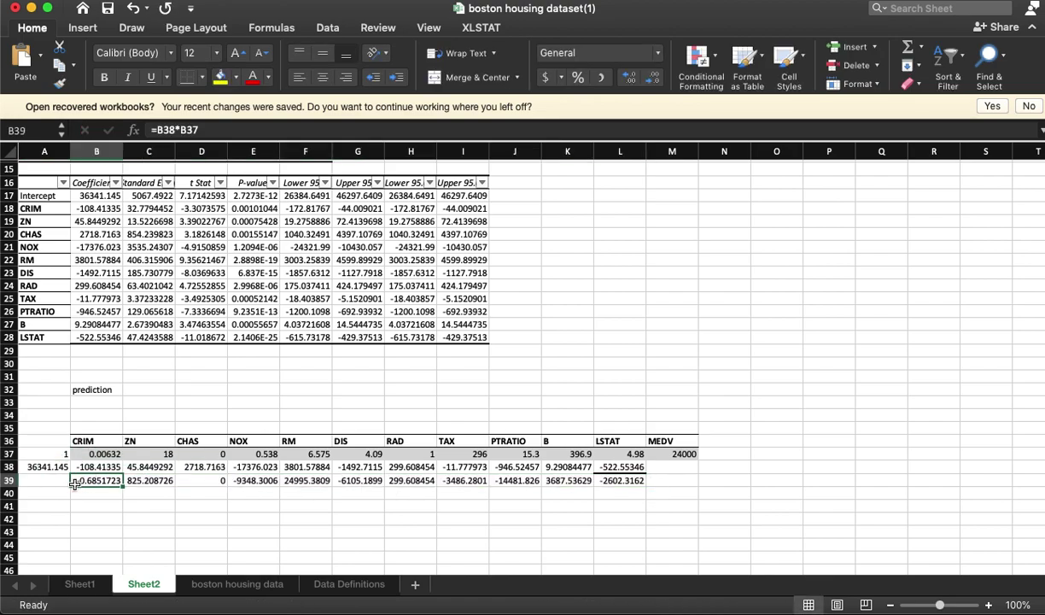
pyautogui.hotkey('ctrl', 'c')
pyautogui.click(47, 480)
pyautogui.hotkey('ctrl', 'v')
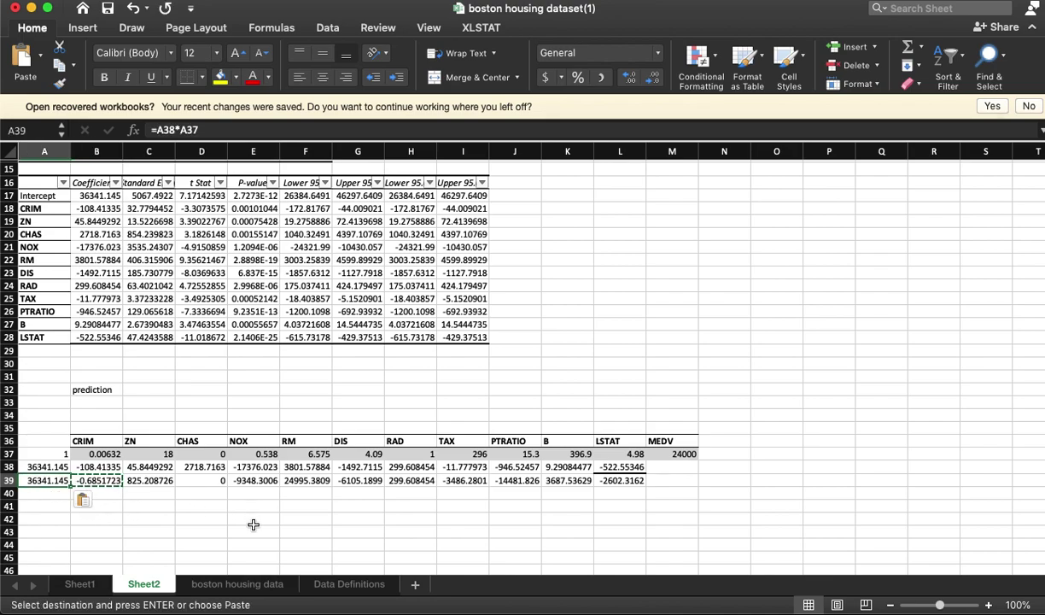
pyautogui.click(254, 518)
pyautogui.click(676, 480)
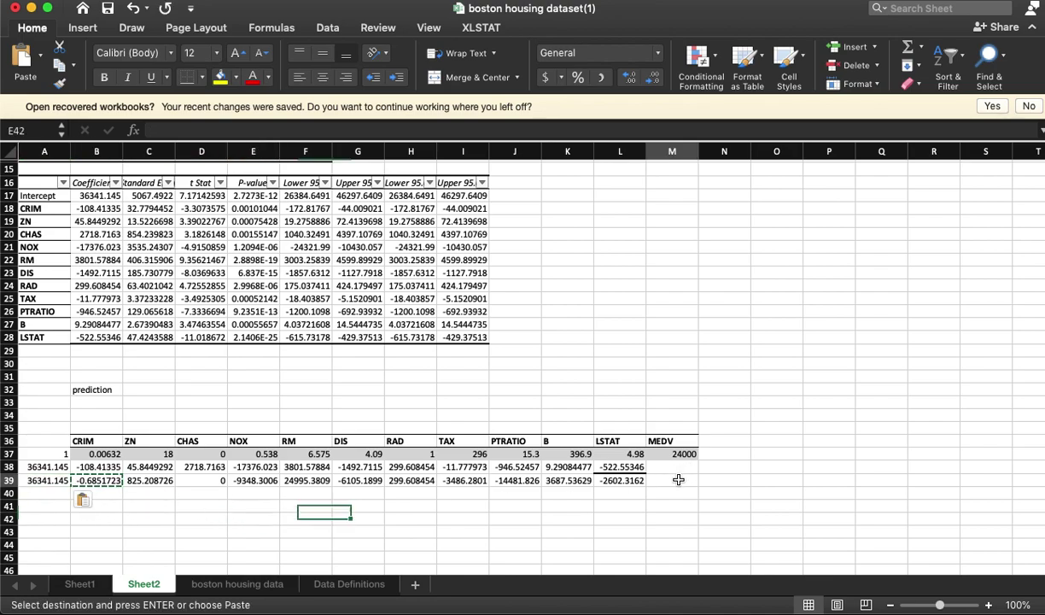
# Step: Enter =SUM(A39:L39) in M39, predicting 30124.2814 against the actual MEDV 24000 in M37
pyautogui.write('=sum')
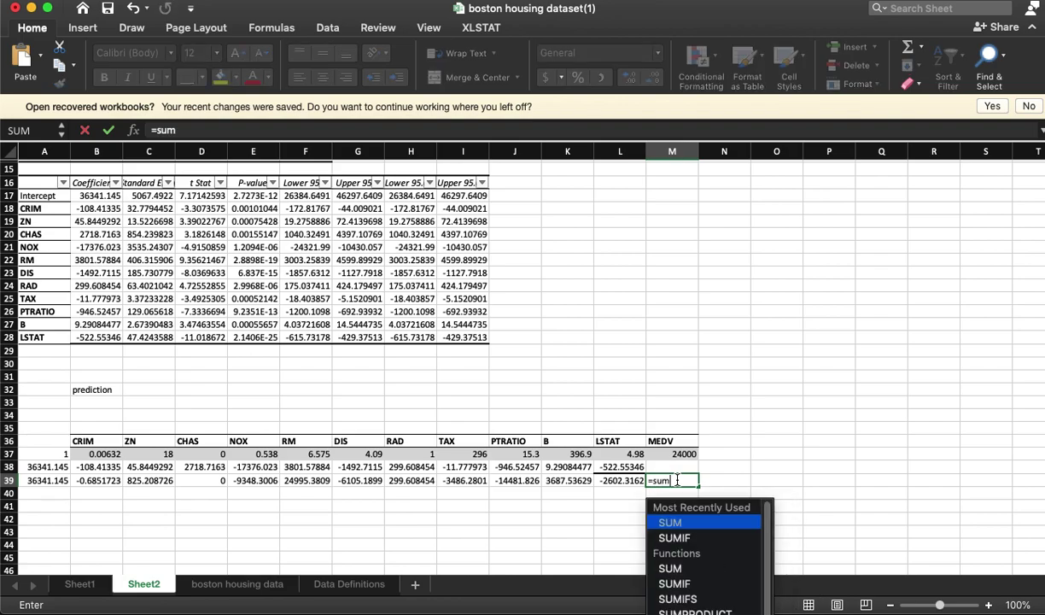
pyautogui.write('(')
pyautogui.moveTo(633, 480); pyautogui.dragTo(13, 477)
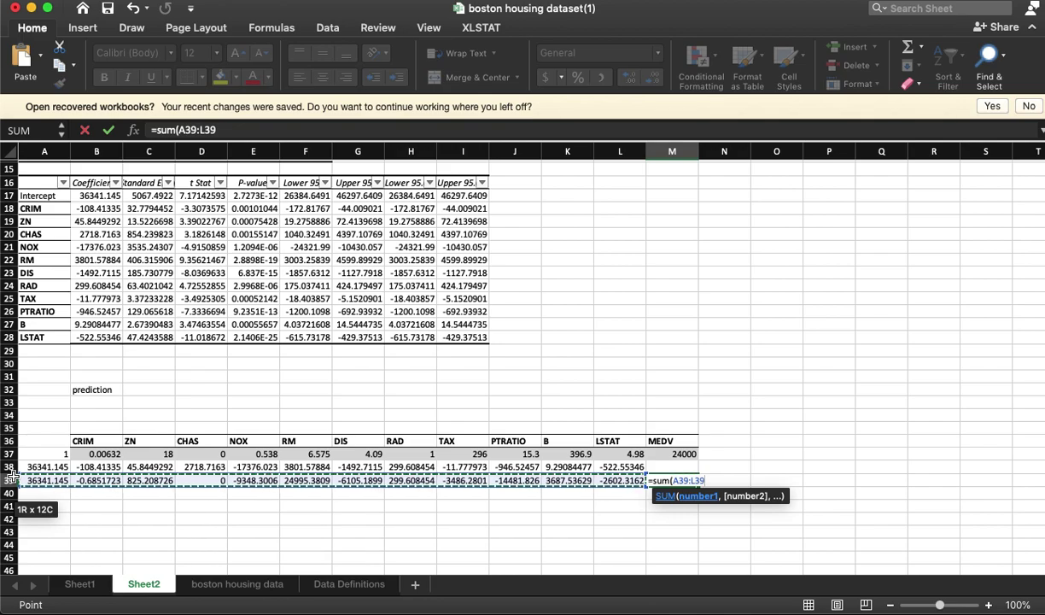
pyautogui.moveTo(13, 477); pyautogui.dragTo(12, 476)
pyautogui.press('Return')
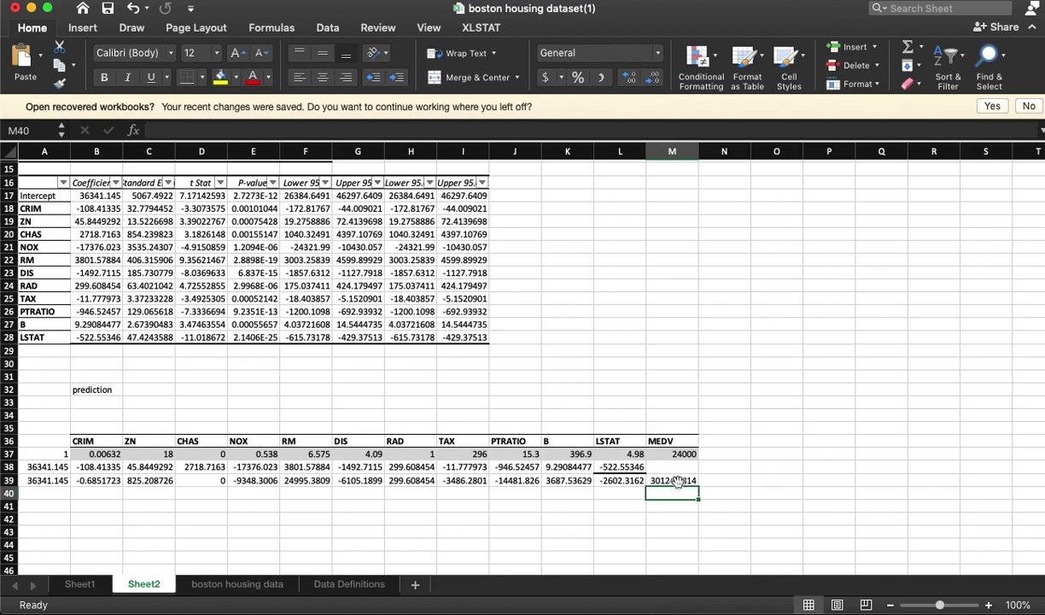
pyautogui.press('Up')
pyautogui.press('Up')
pyautogui.press('Up')
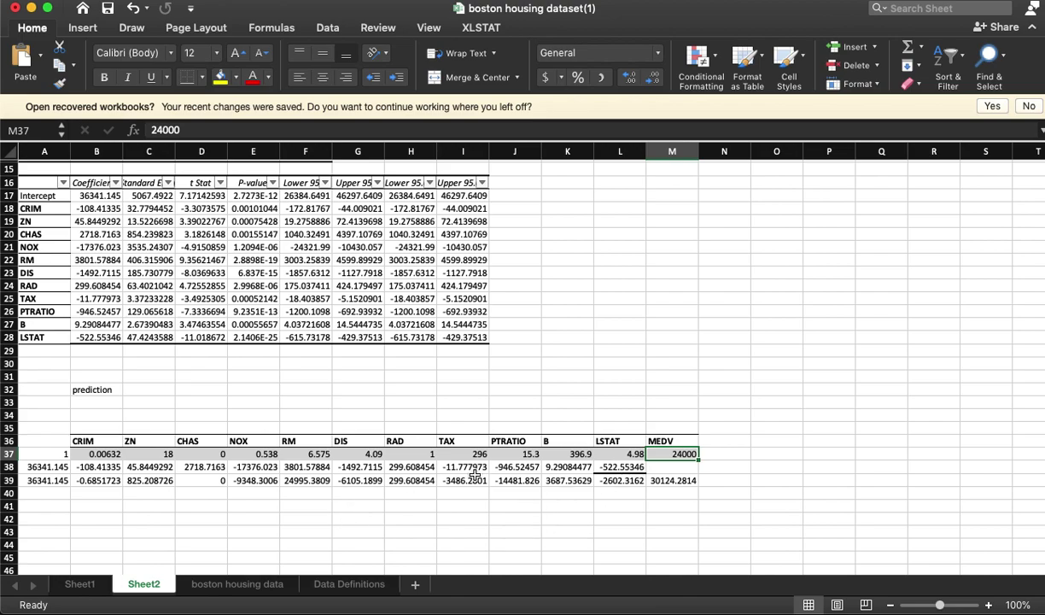
# Step: Paste the second house's values from data row 3 into B37, predicting 24996.5276 vs 21600
pyautogui.click(349, 584)
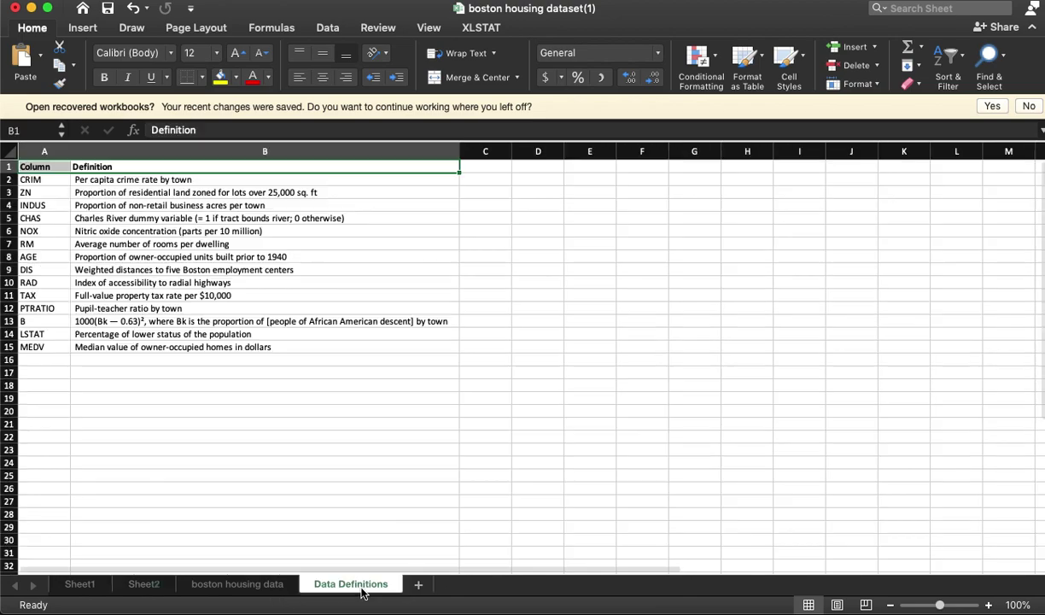
pyautogui.click(246, 584)
pyautogui.moveTo(49, 191); pyautogui.dragTo(616, 193)
pyautogui.press('super+c')
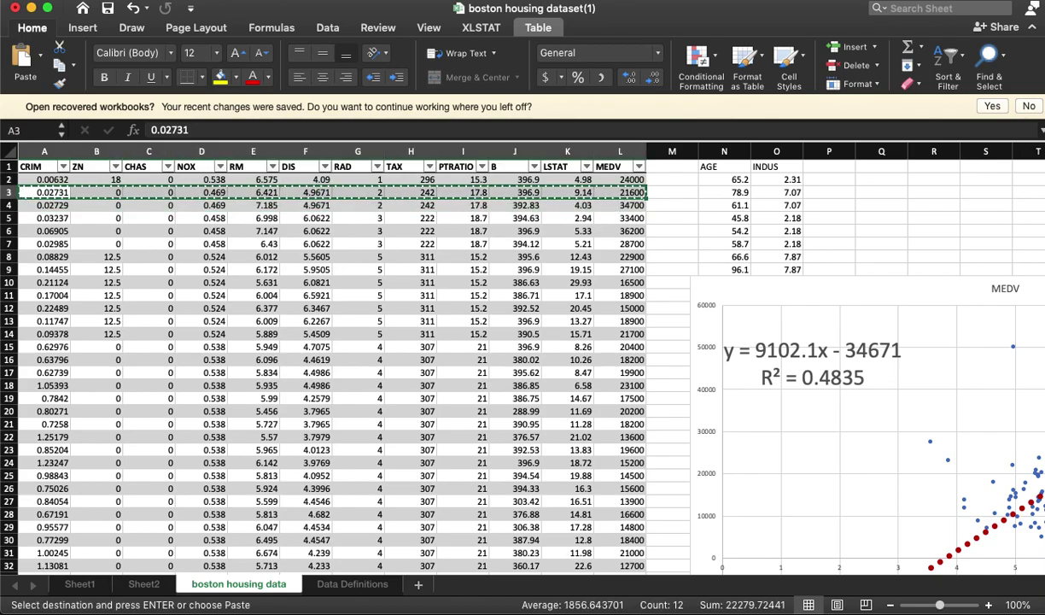
pyautogui.click(145, 584)
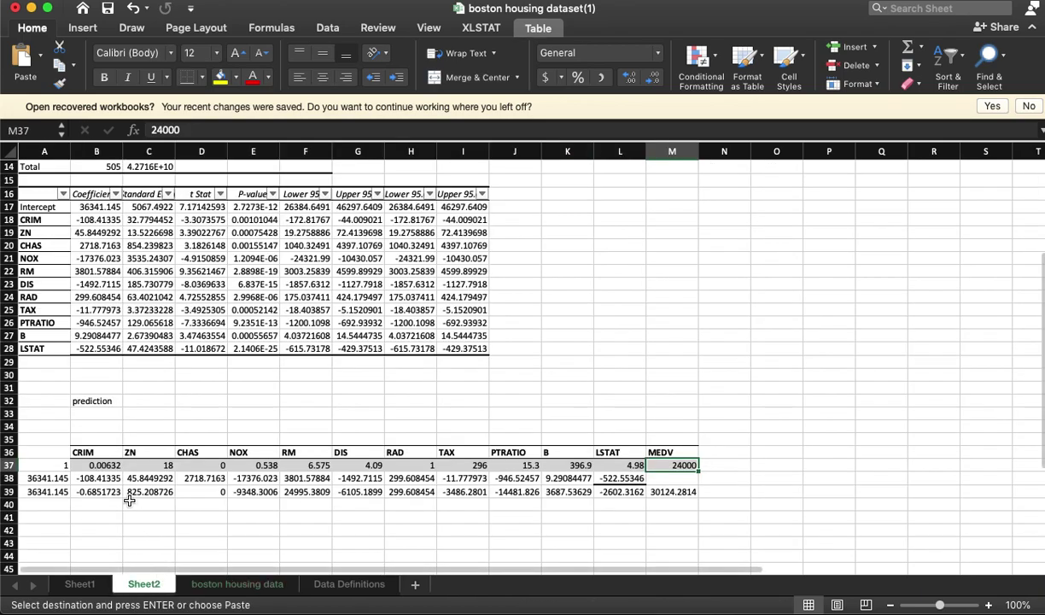
pyautogui.click(103, 465)
pyautogui.press('super+v')
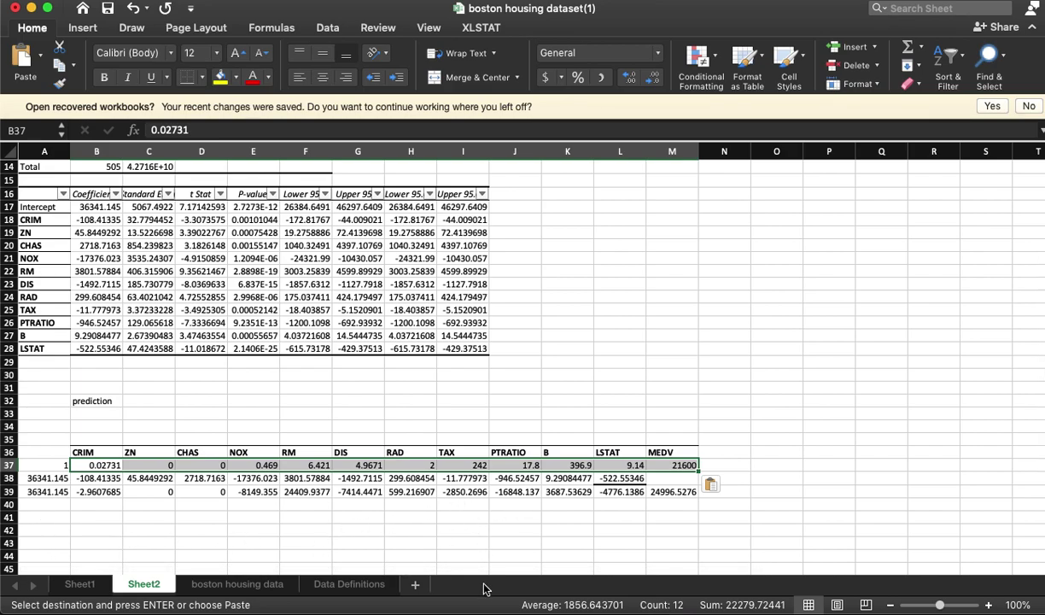
# Step: Copy the house in data row 21 into B37 on Sheet2
pyautogui.click(349, 584)
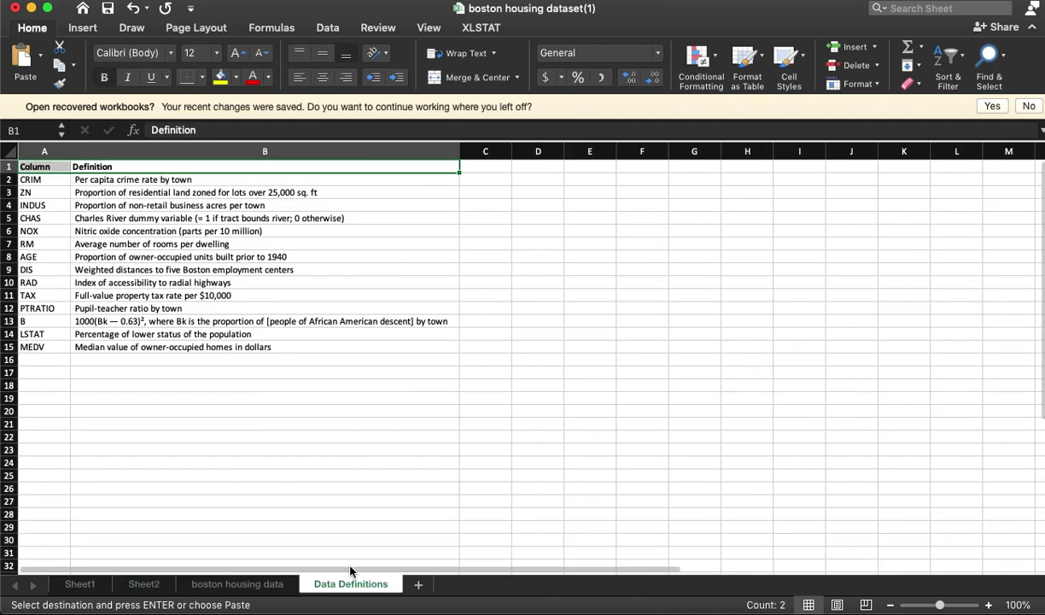
pyautogui.click(238, 584)
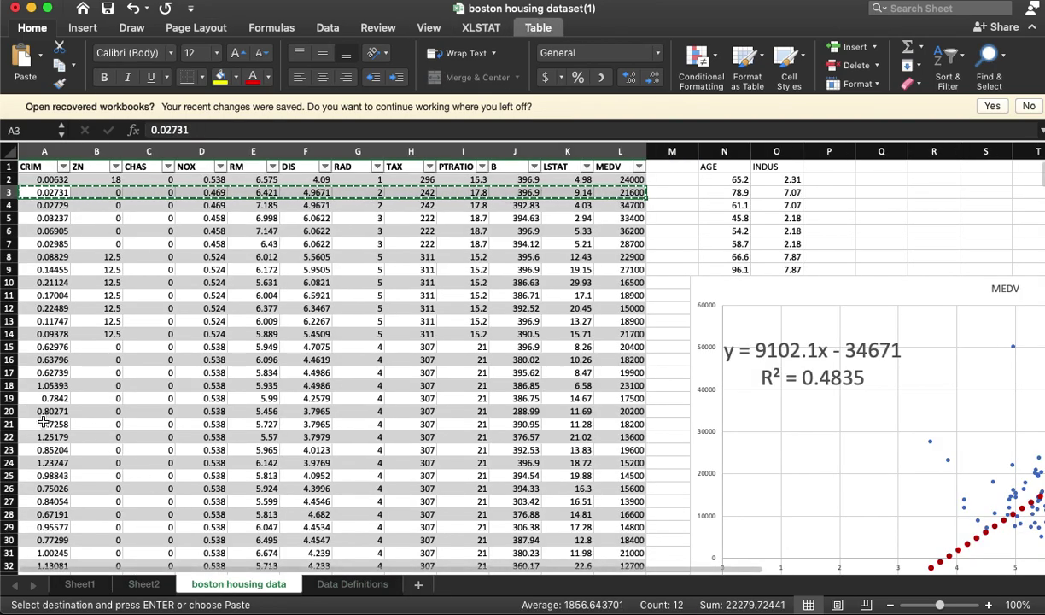
pyautogui.moveTo(38, 422); pyautogui.dragTo(622, 425)
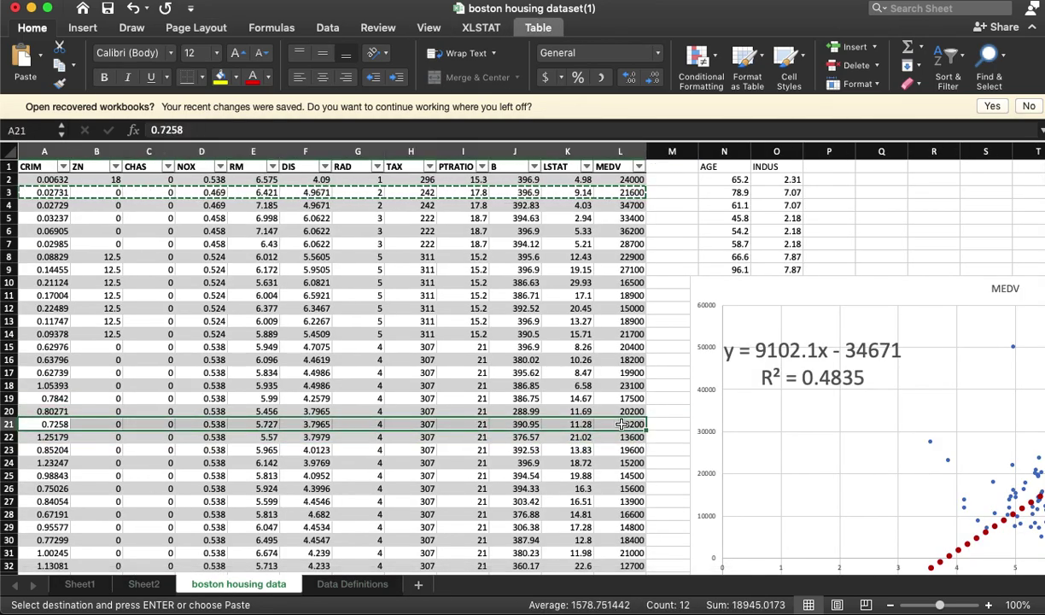
pyautogui.press('super+c')
pyautogui.click(139, 585)
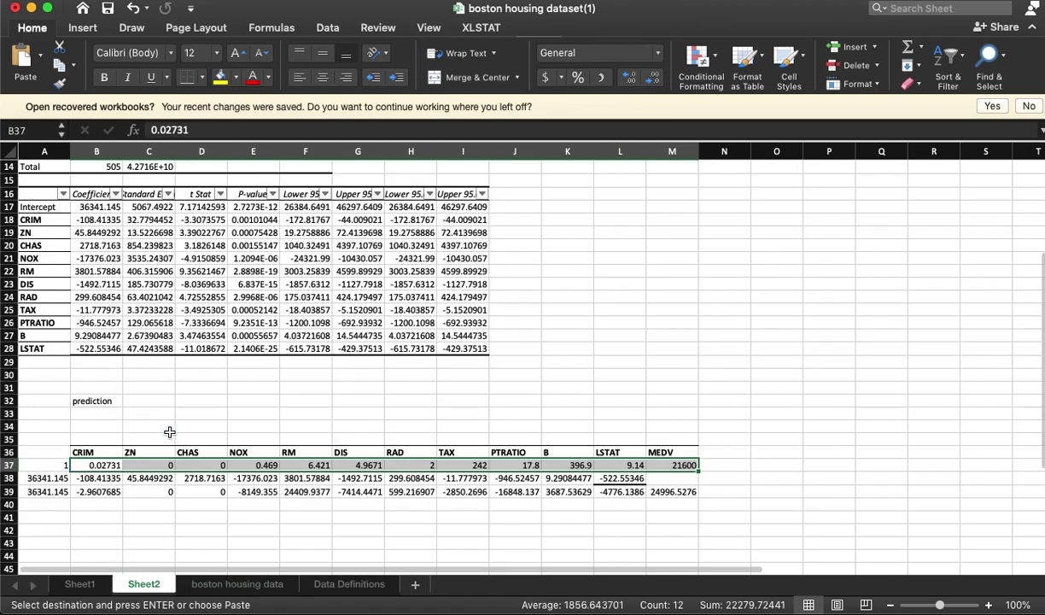
pyautogui.click(96, 466)
pyautogui.press('super+v')
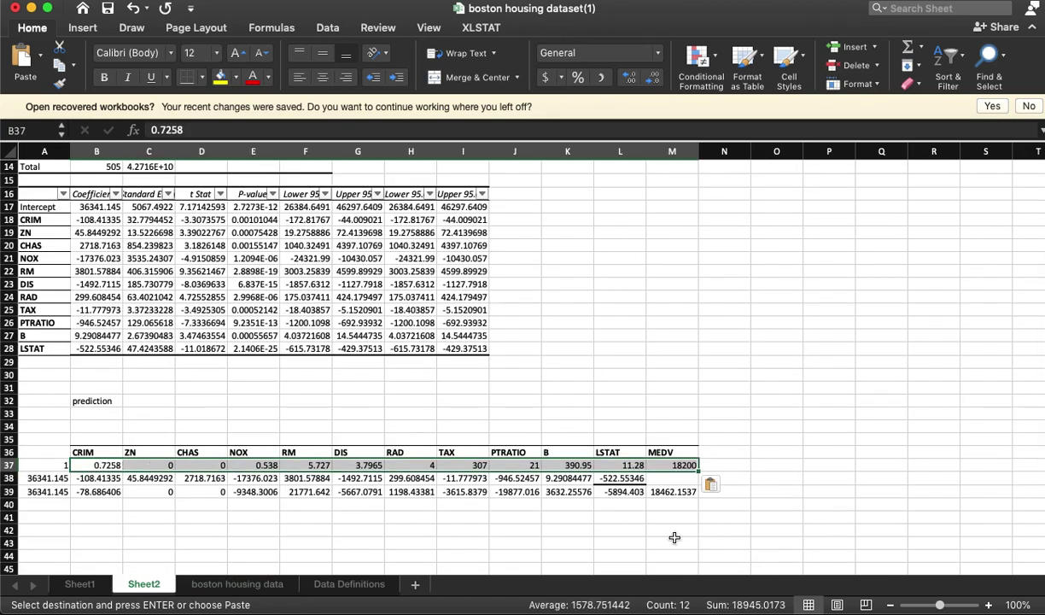
pyautogui.click(671, 542)
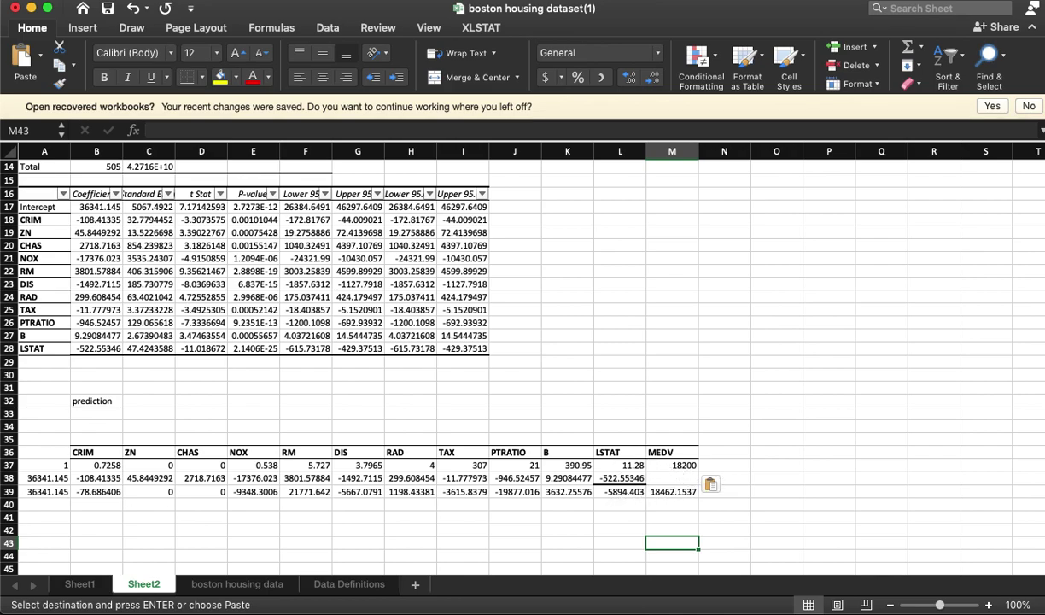
# Step: Show the predicted MEDV 18462.1537 in M39 in red, beside the actual 18200
pyautogui.click(690, 466)
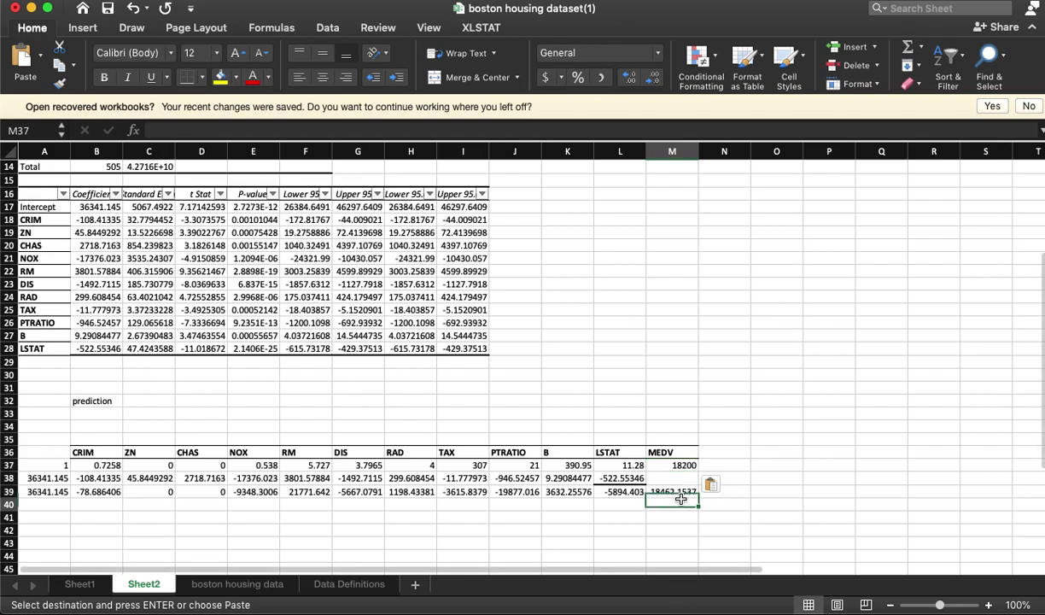
pyautogui.click(677, 493)
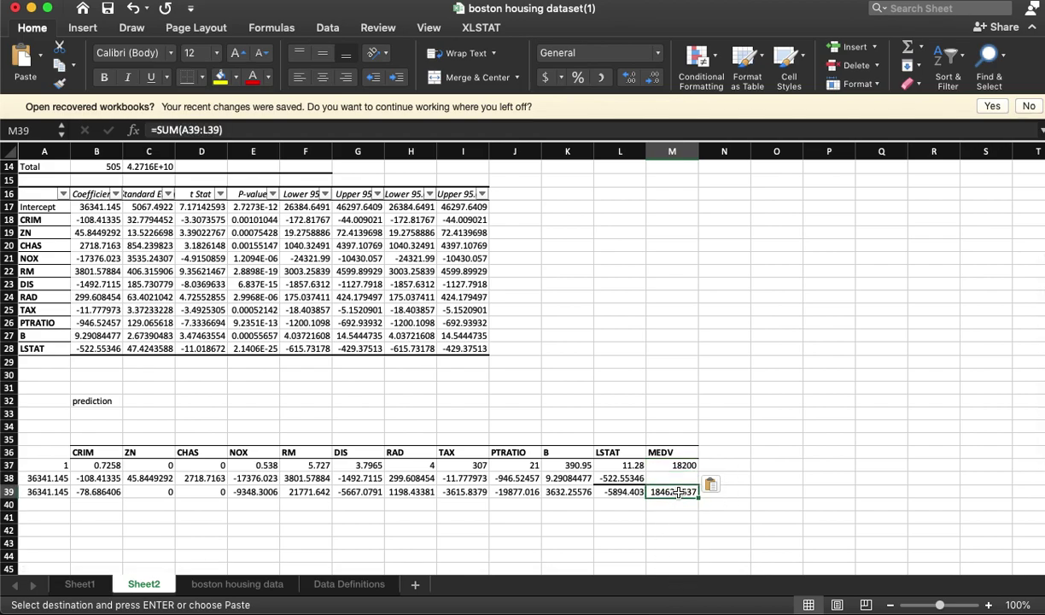
pyautogui.press('Escape')
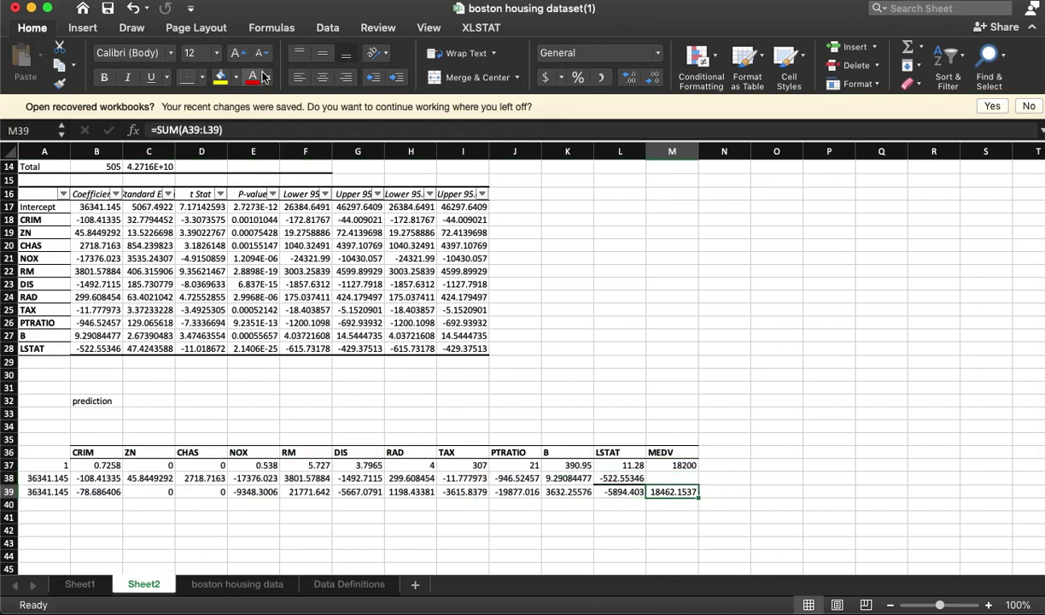
pyautogui.click(680, 517)
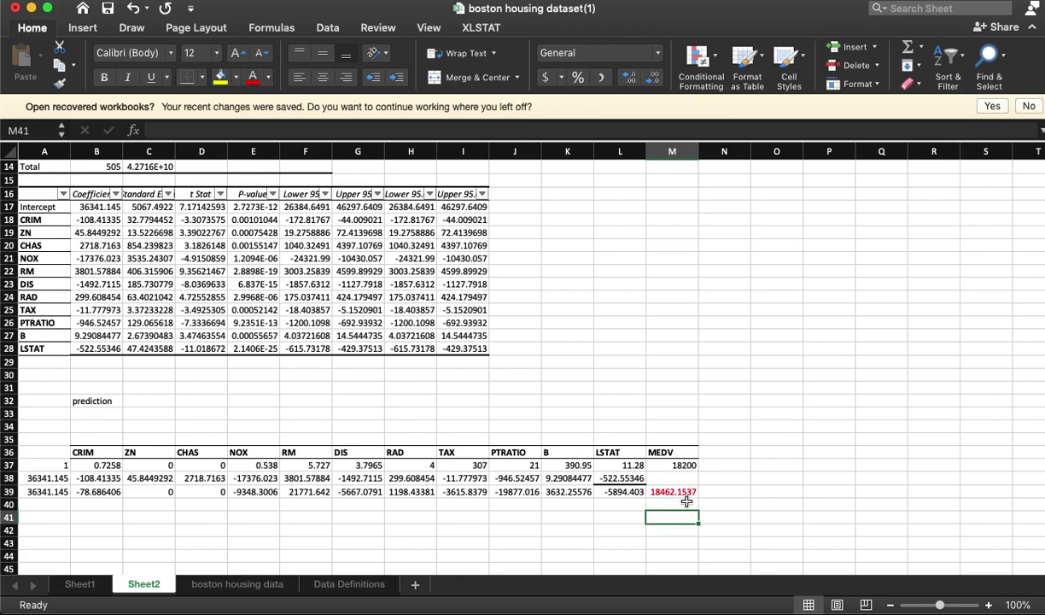